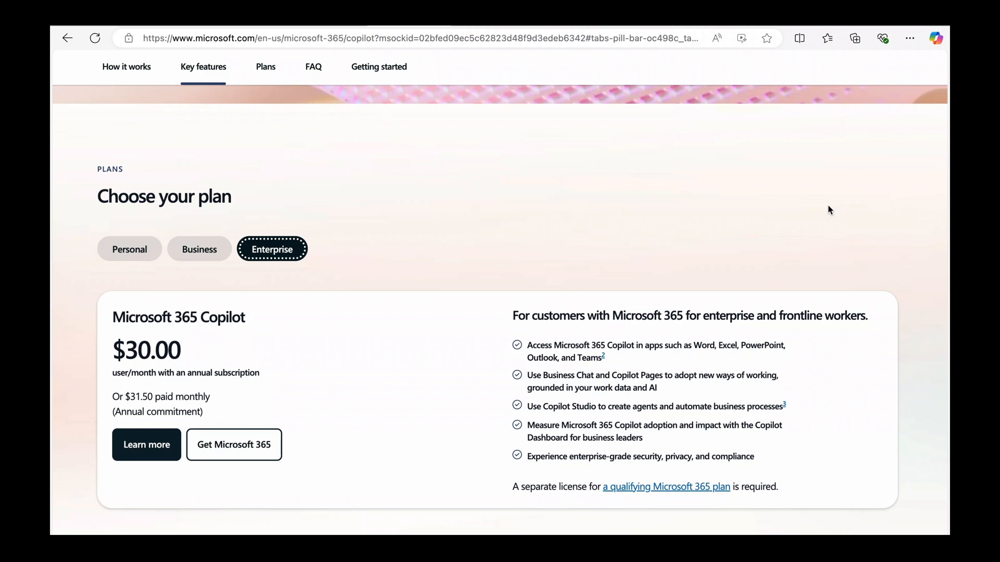
Switch the Copilot Choose your plan options to the Business pricing.
key(Left)
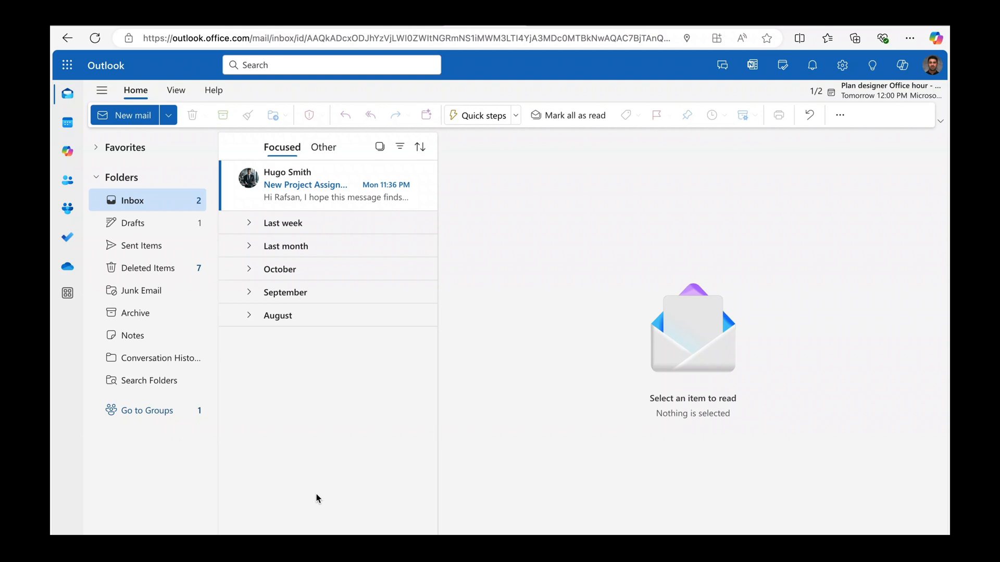
Open the 'New Project Assignment: Demand Intake App Development' email and read its scope and timeline.
click(301, 187)
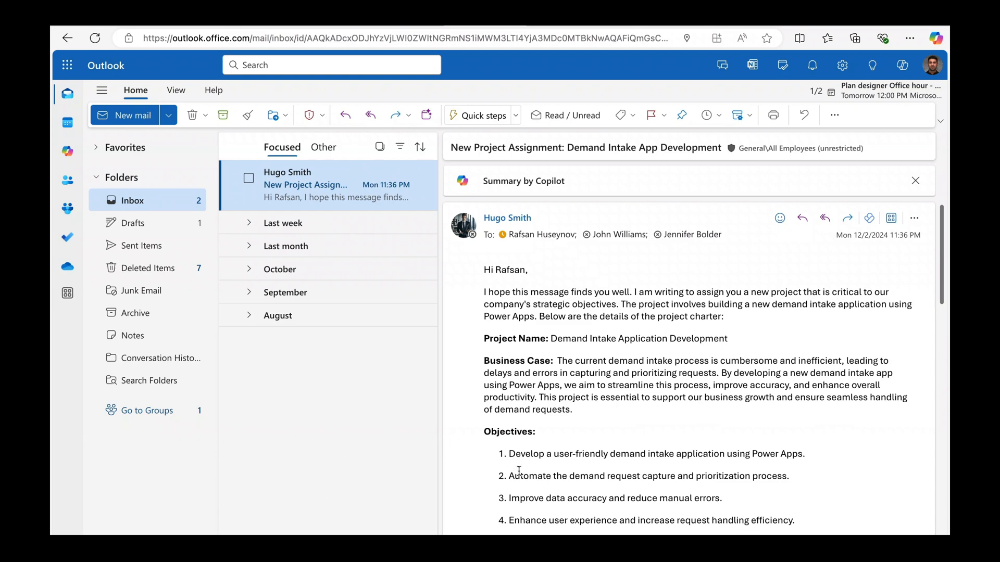
scroll(519, 471, down, 2)
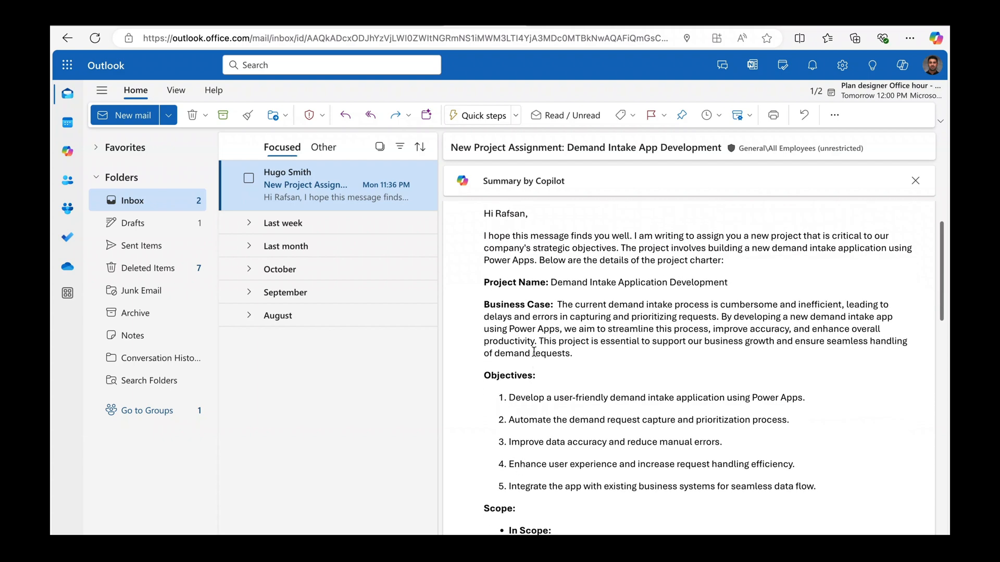
scroll(533, 352, down, 5)
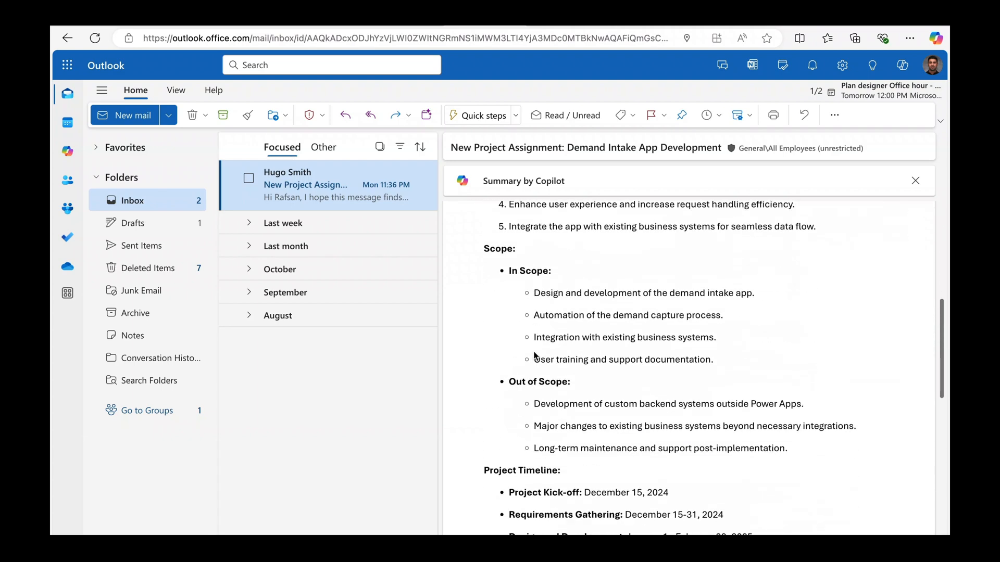
scroll(533, 354, down, 2)
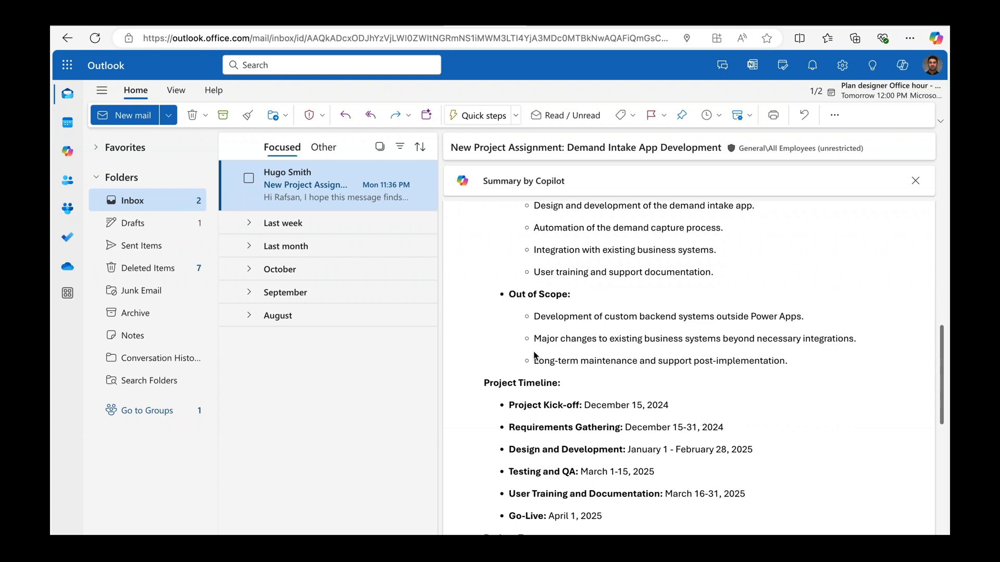
scroll(534, 355, down, 8)
scroll(534, 356, up, 5)
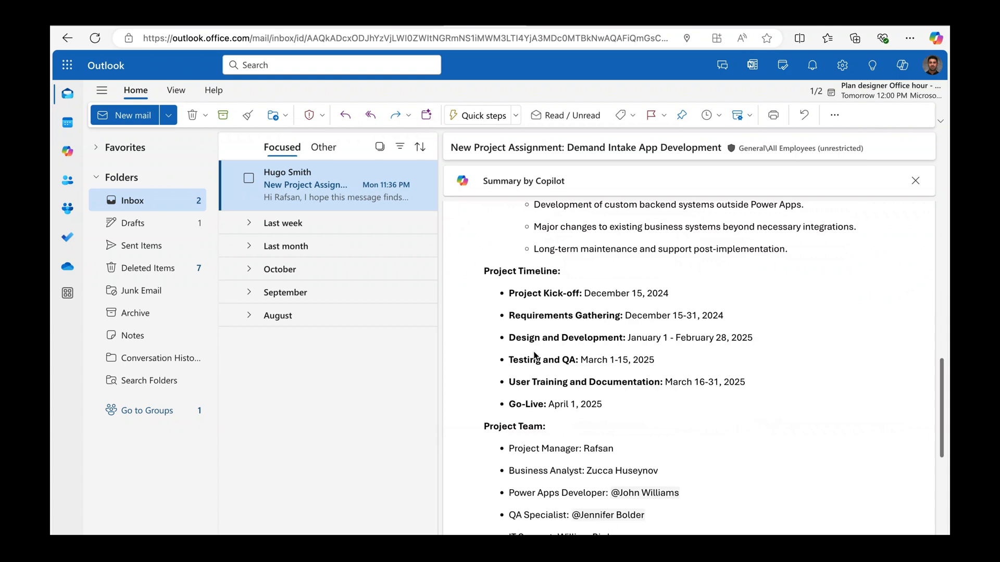
scroll(534, 355, up, 5)
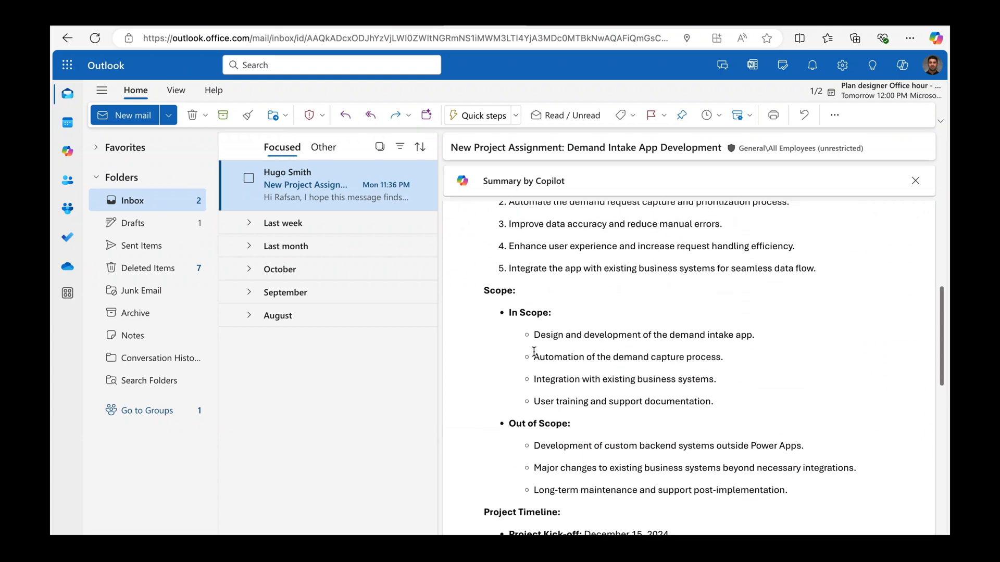
scroll(534, 352, up, 5)
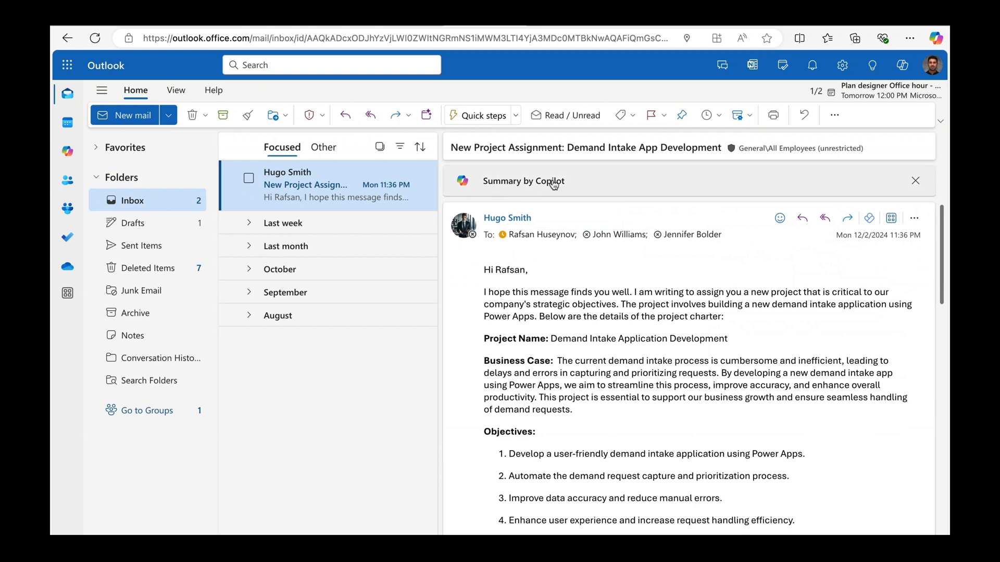
Generate a Copilot summary of the project email showing its timeline and $50,000 budget.
click(589, 186)
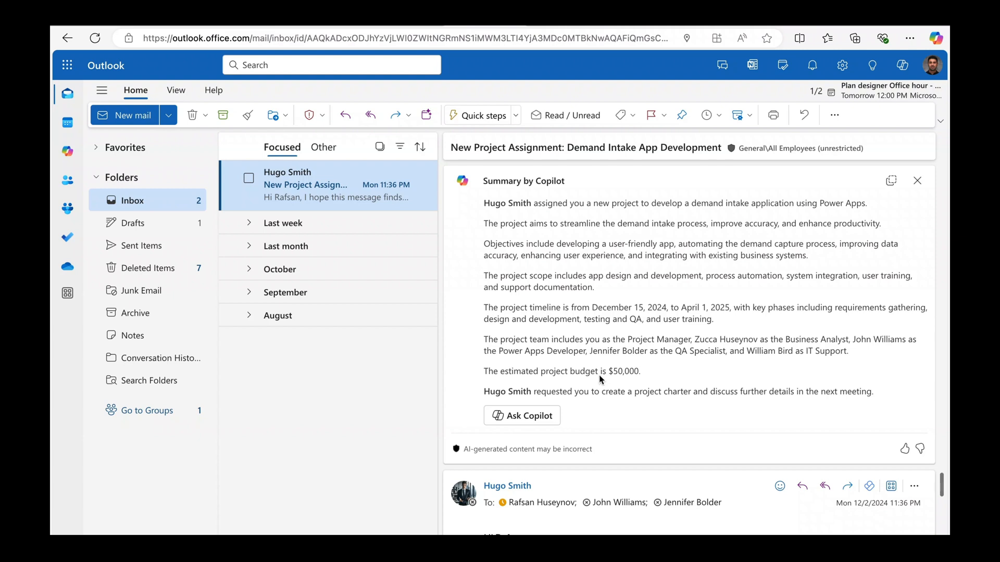
Ask Copilot about the email: 'what are the key dates for the project?'.
click(519, 423)
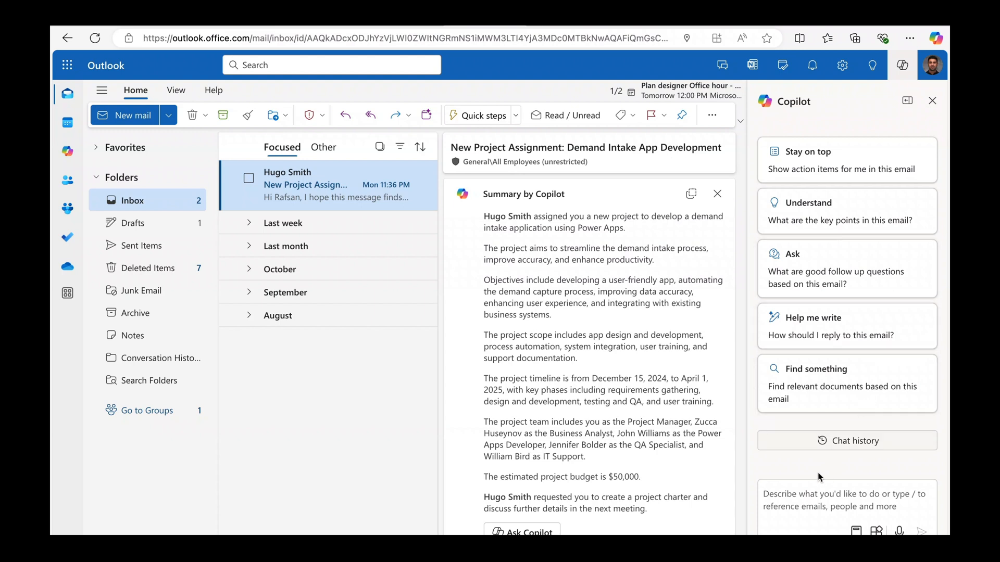
text(w)
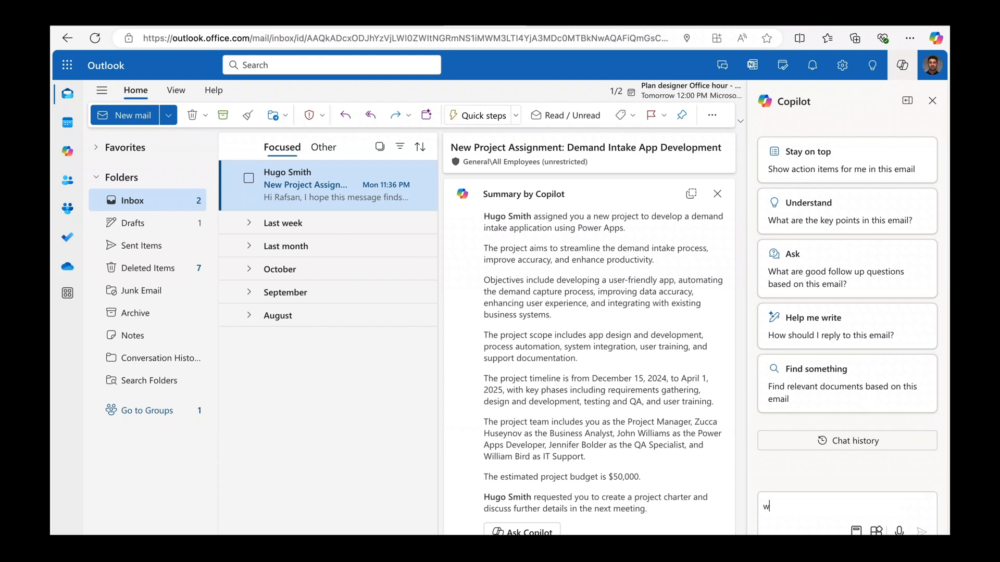
text(hat are the key deat)
key(BackSpace)
key(BackSpace)
key(BackSpace)
text(ates for the )
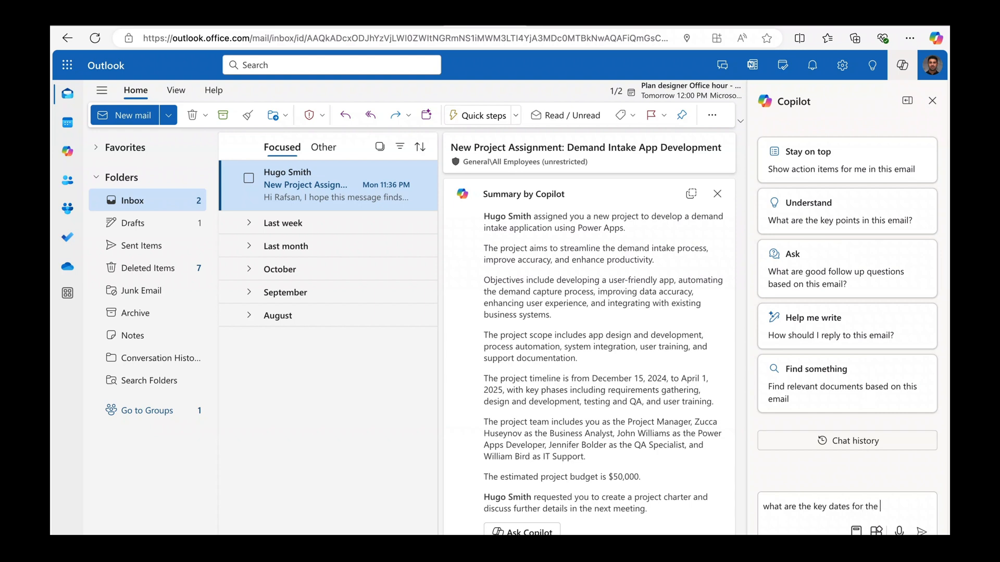
text(project?)
key(Return)
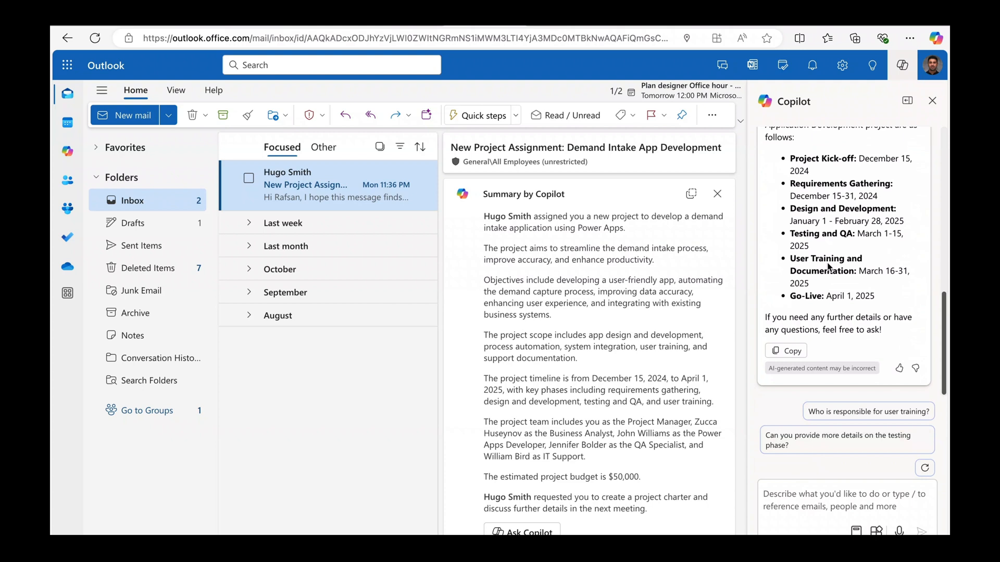
scroll(828, 267, up, 2)
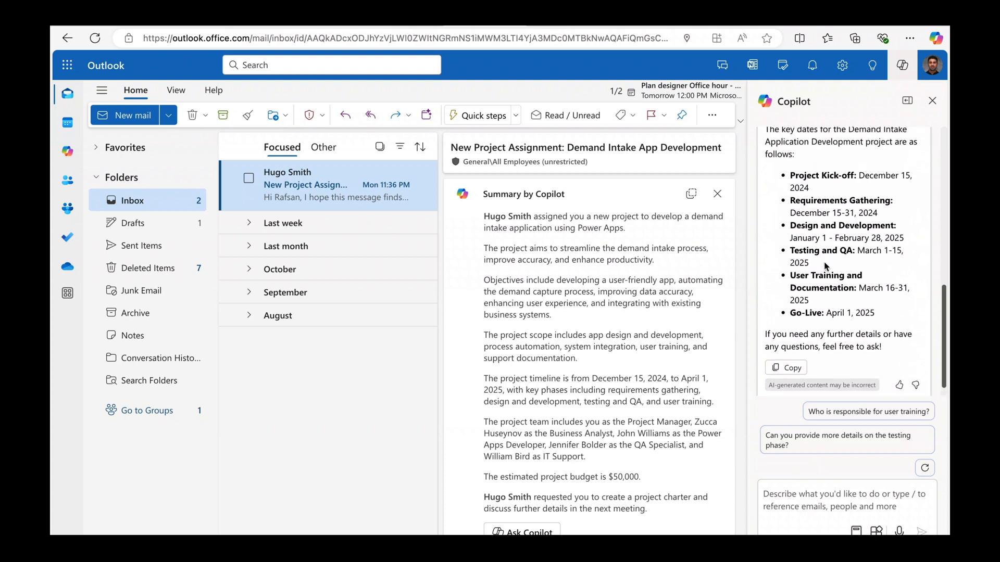
scroll(829, 266, down, 2)
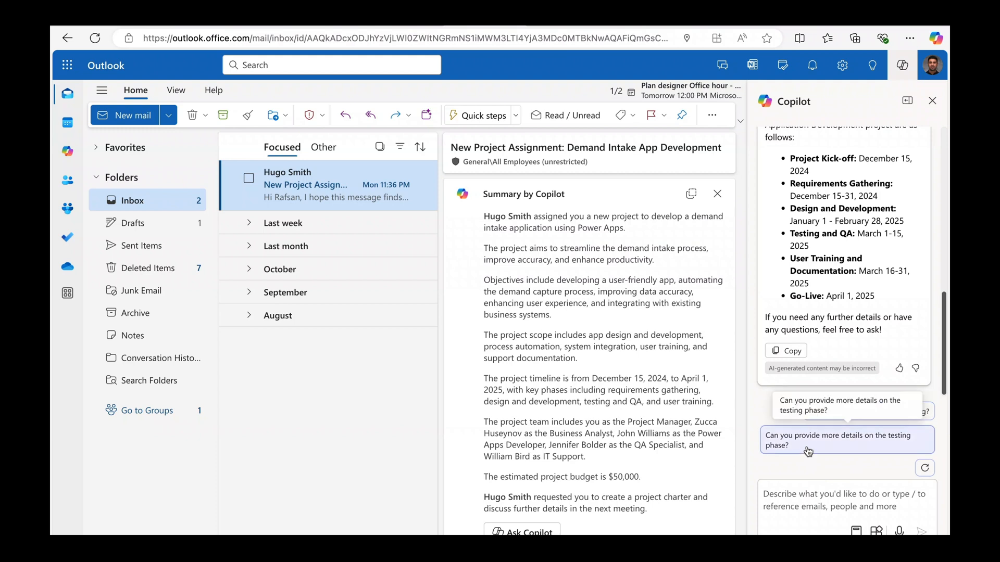
Get Copilot's testing-phase details, highlight the Unit and Integration Testing descriptions, then close the chat.
click(811, 449)
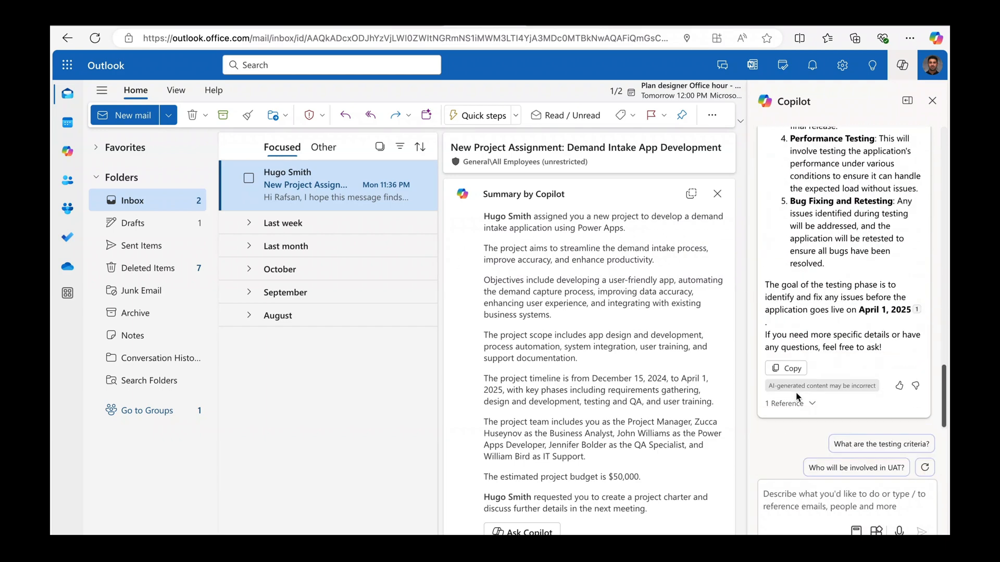
scroll(816, 271, up, 5)
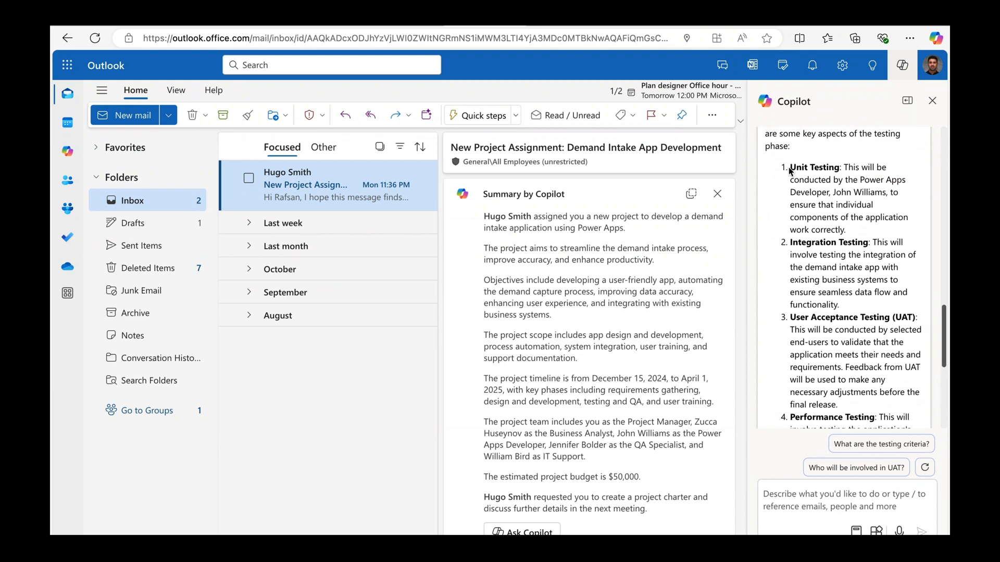
drag(789, 167, 864, 252)
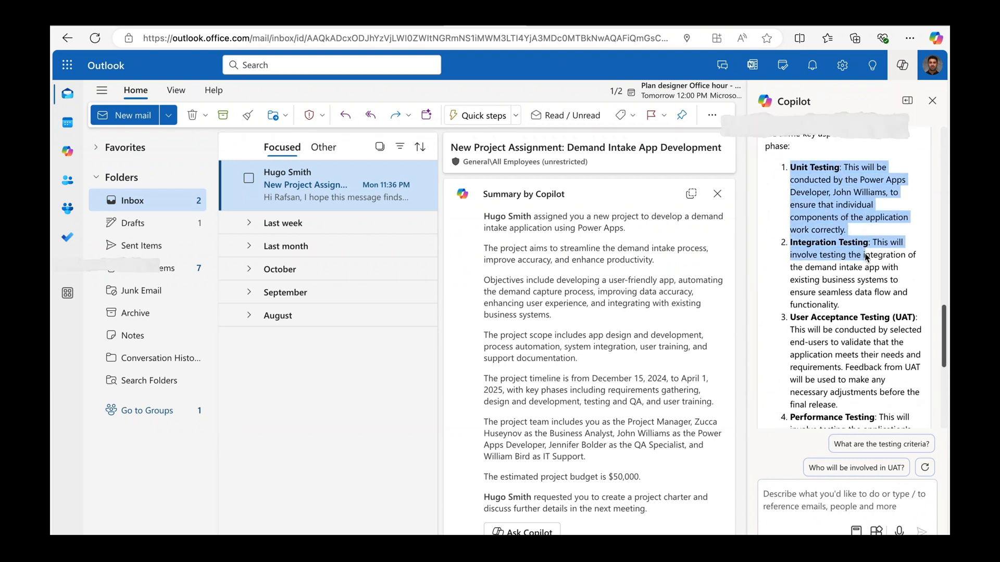
scroll(864, 251, down, 3)
scroll(864, 251, down, 2)
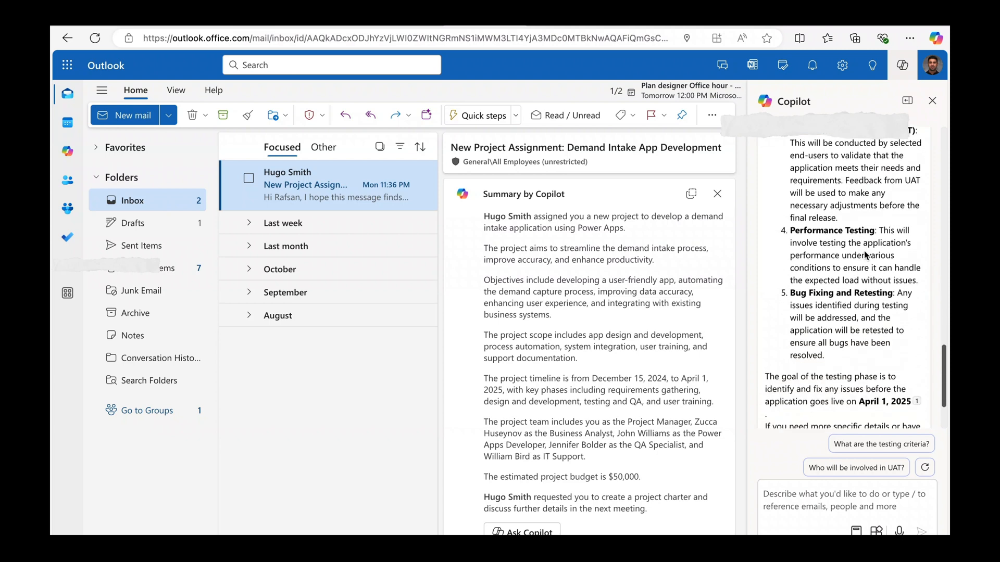
scroll(818, 376, down, 2)
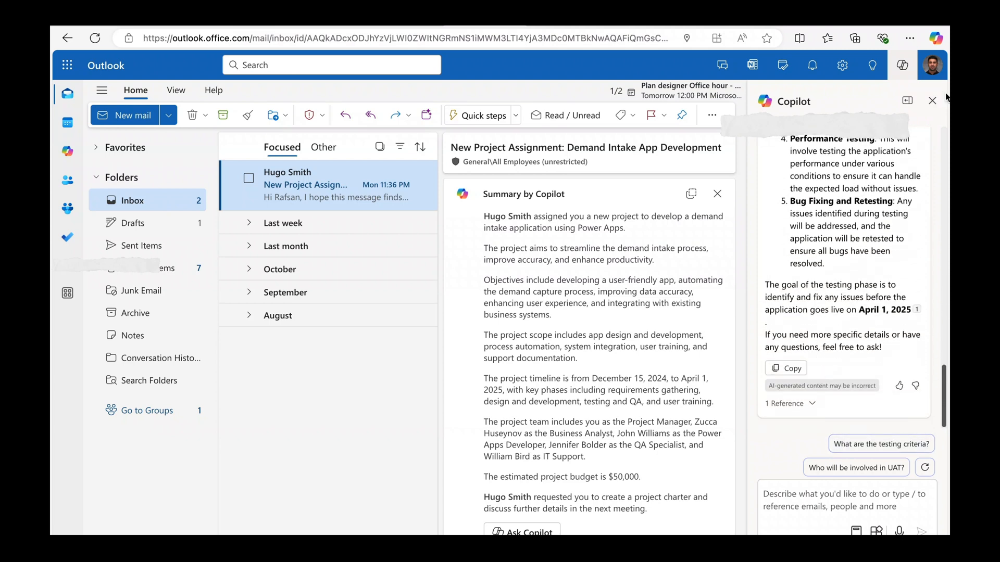
click(931, 102)
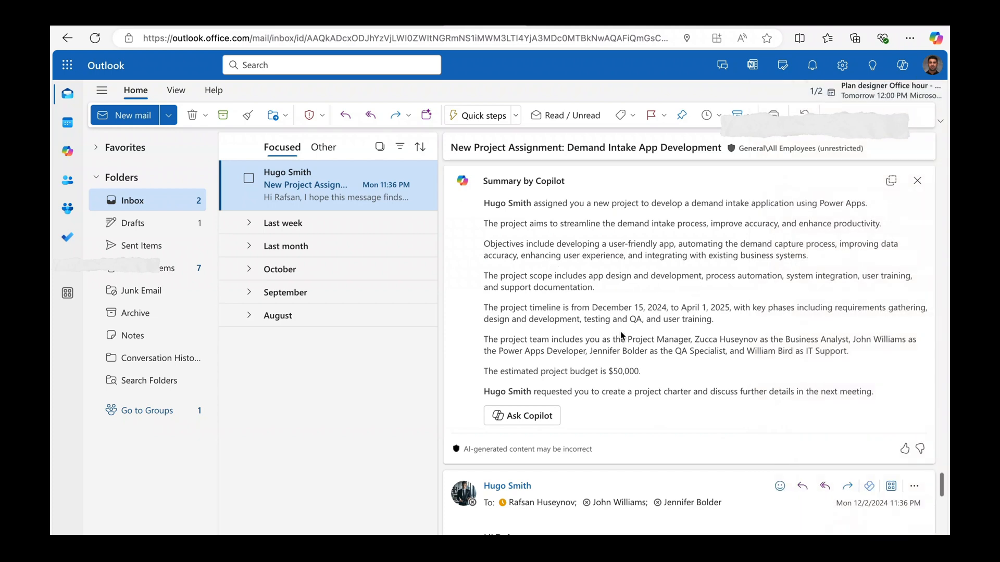
Have Copilot draft a reply-all saying the assignment is received and will proceed.
click(825, 486)
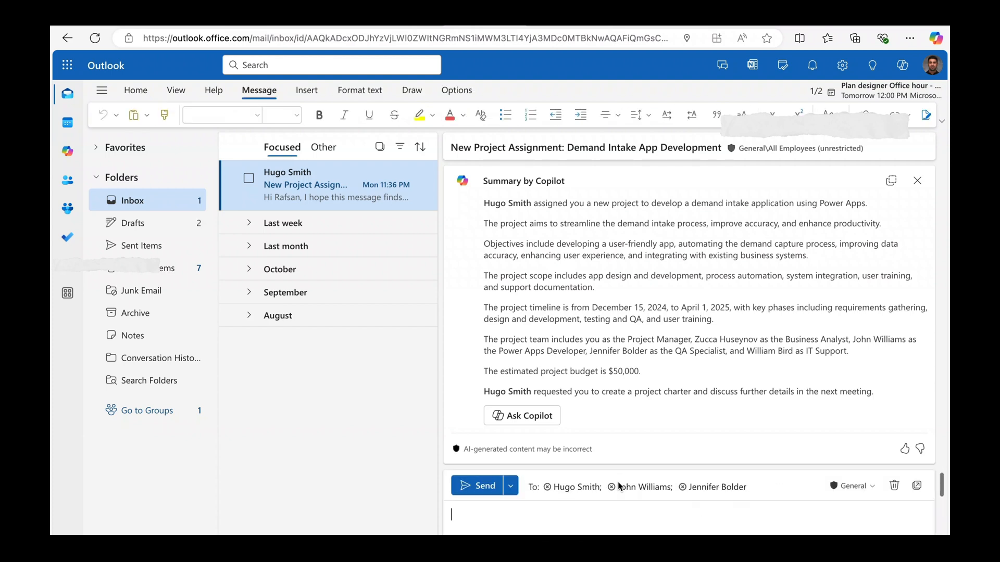
click(917, 180)
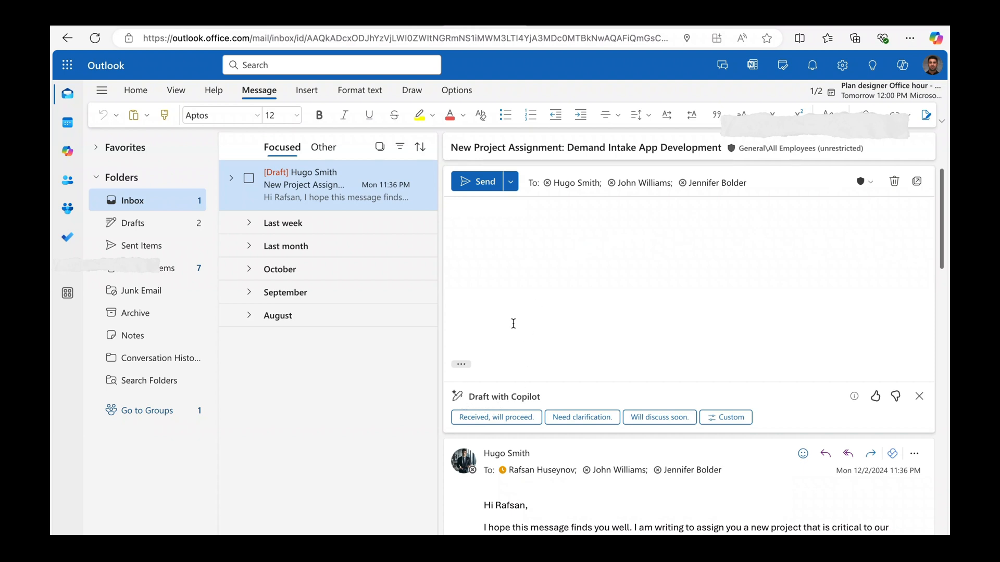
click(513, 423)
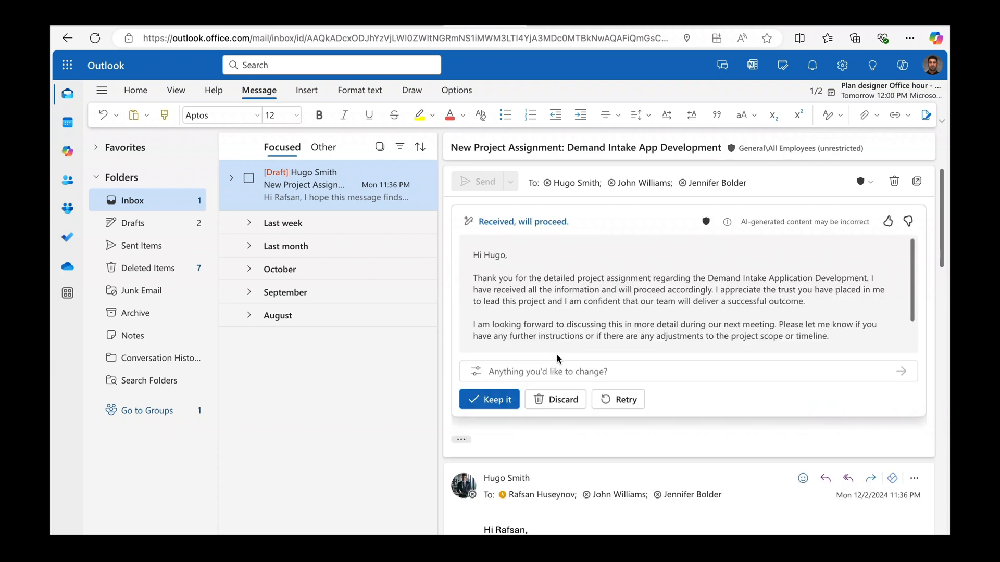
scroll(556, 326, down, 1)
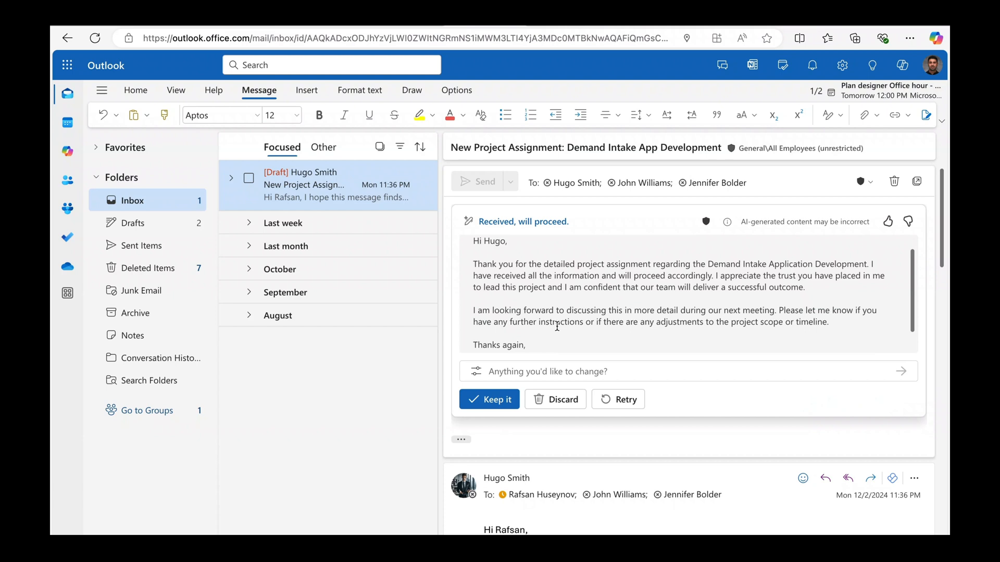
scroll(556, 326, down, 1)
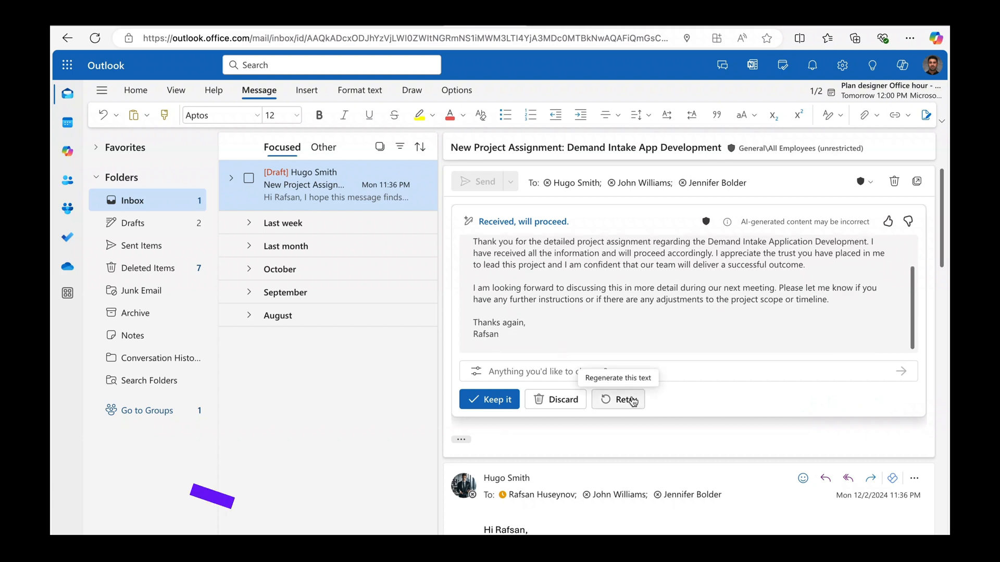
click(476, 371)
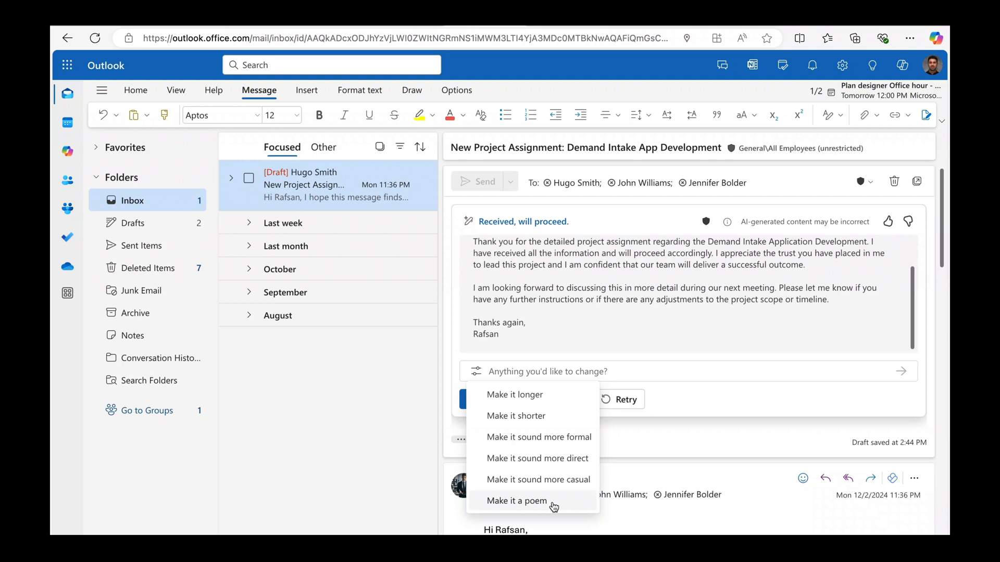
click(591, 312)
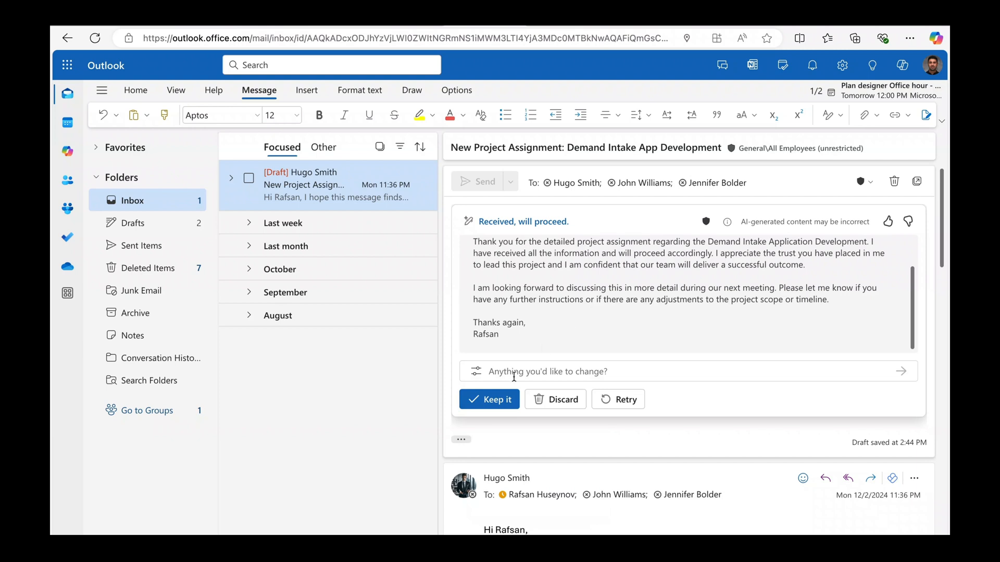
click(489, 399)
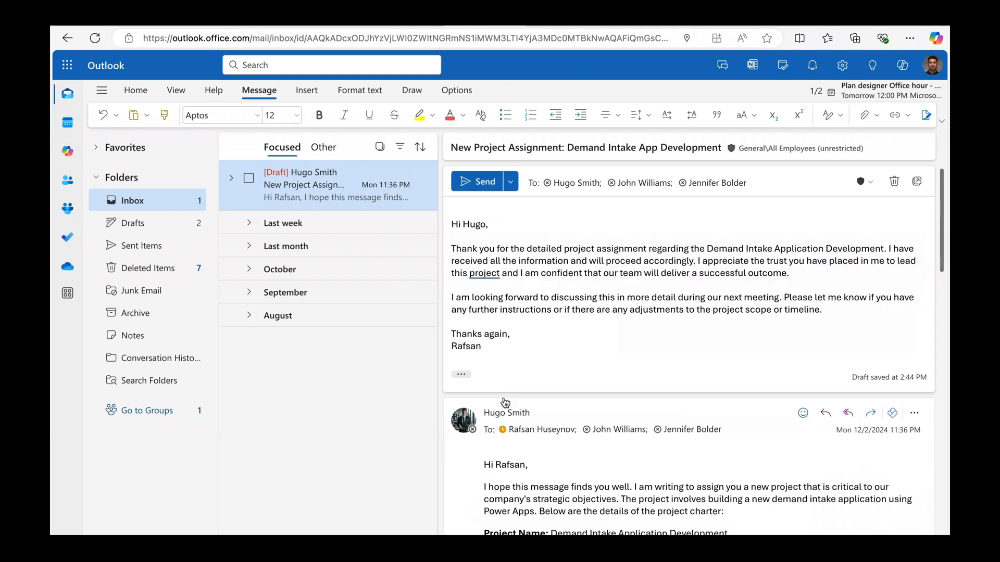
Send the Copilot-drafted reply, confirming the AI-generated content.
click(481, 186)
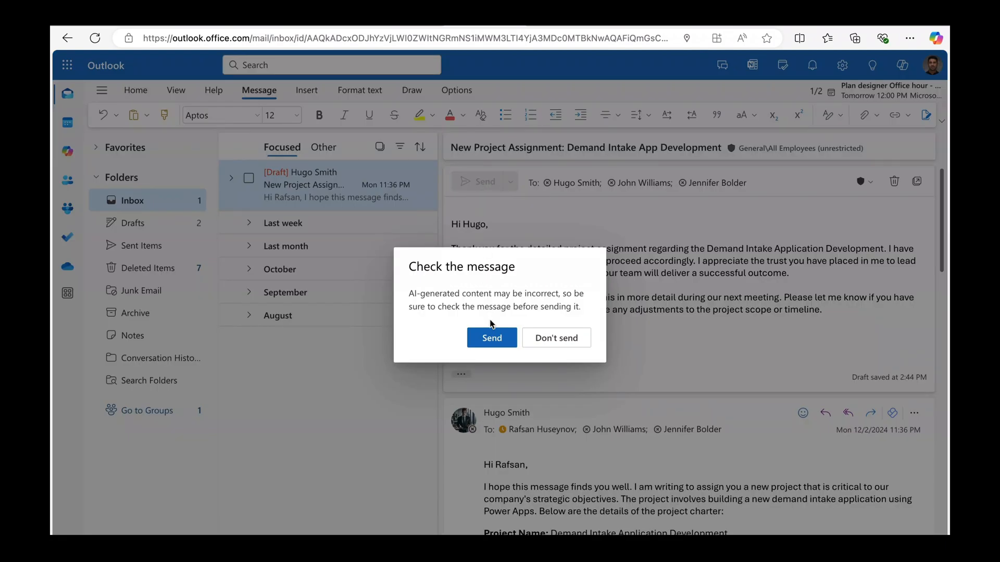
click(492, 338)
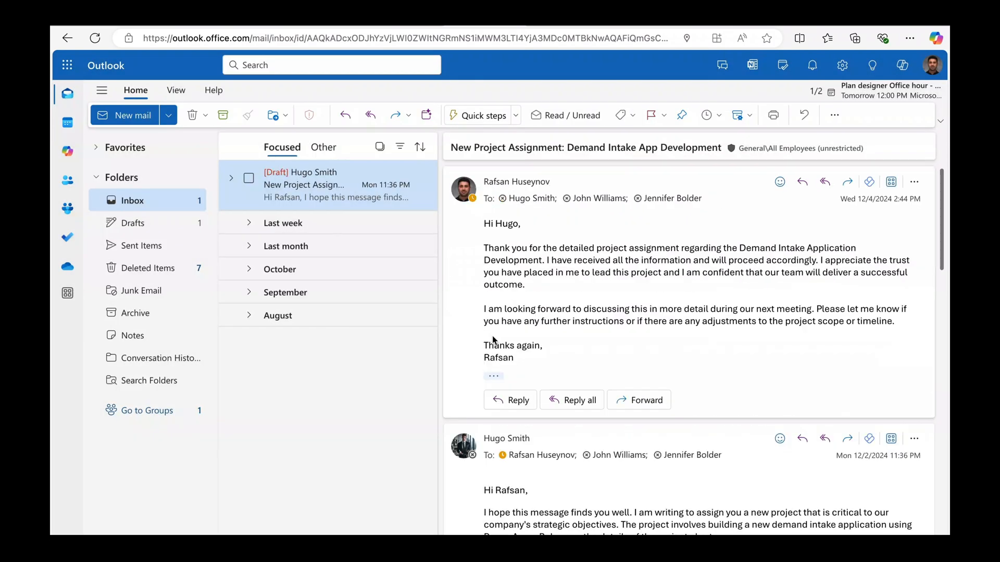
scroll(493, 341, down, 4)
scroll(493, 339, down, 1)
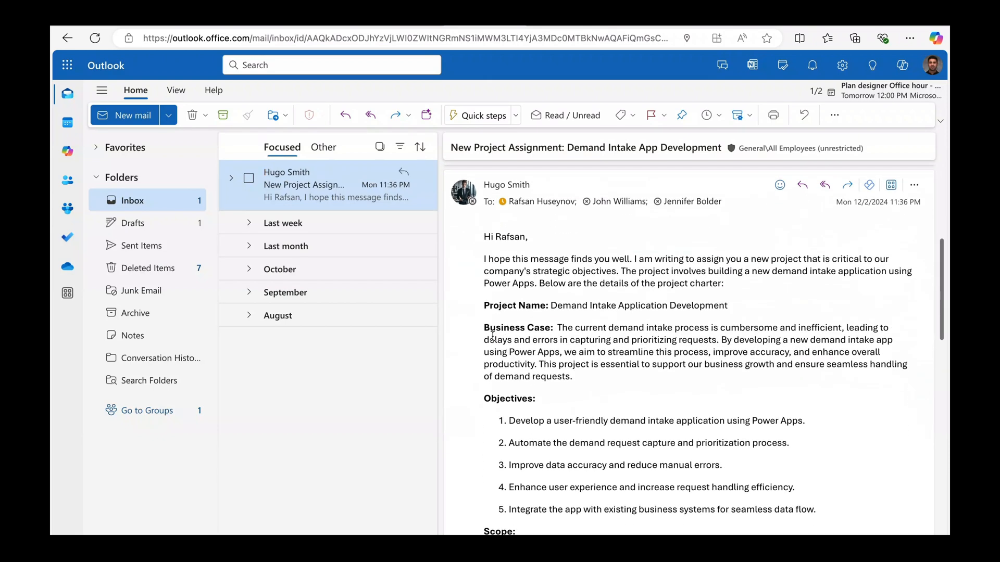
Send the Copilot-drafted 'Demand Intake App Project Discussion' Teams invite with its agenda and summary.
click(427, 115)
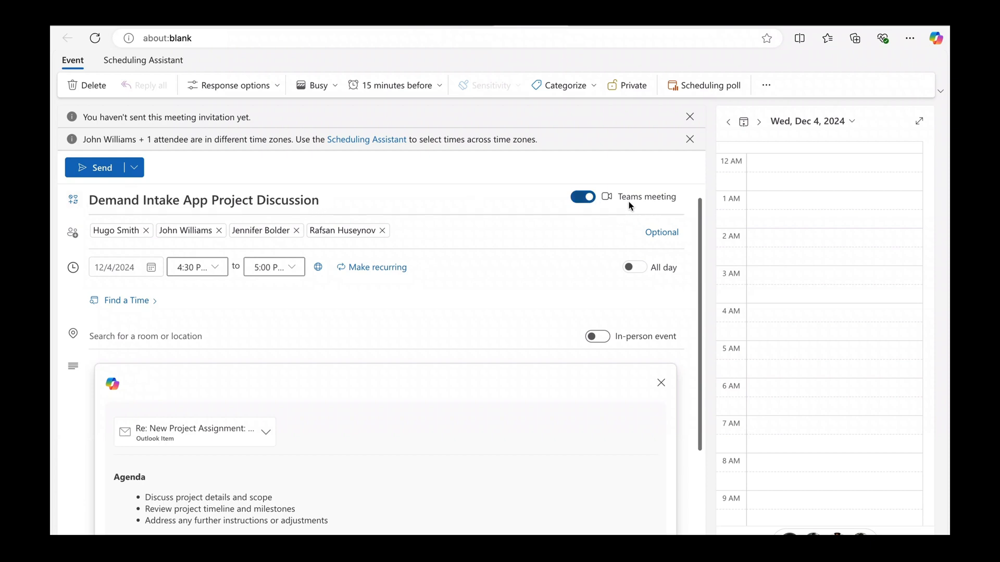
scroll(573, 203, down, 2)
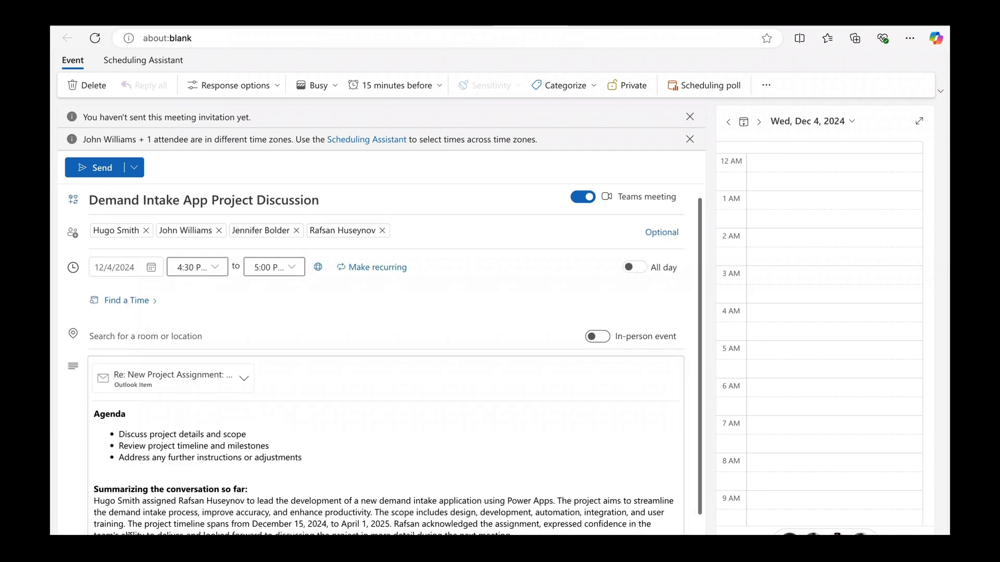
click(151, 530)
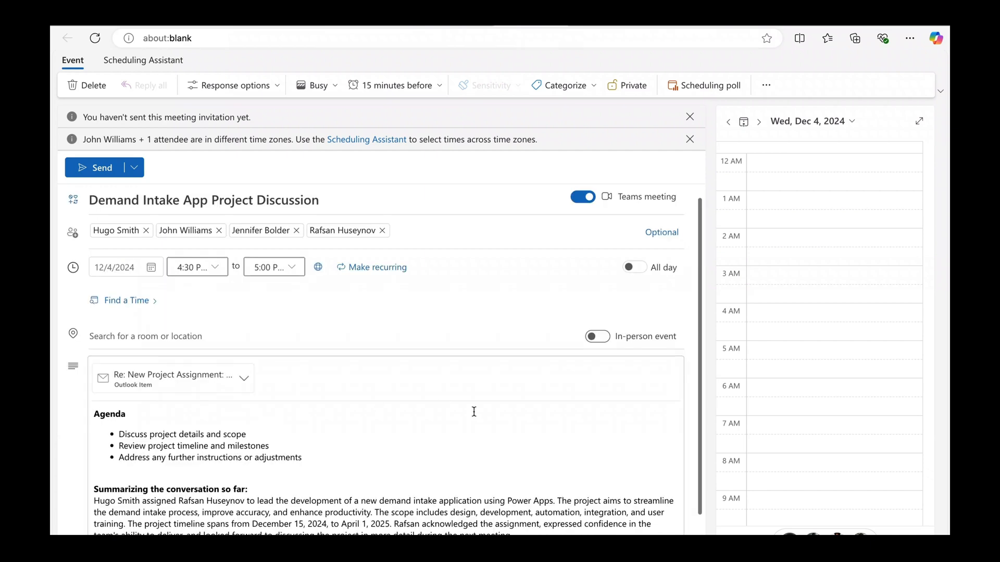
click(84, 172)
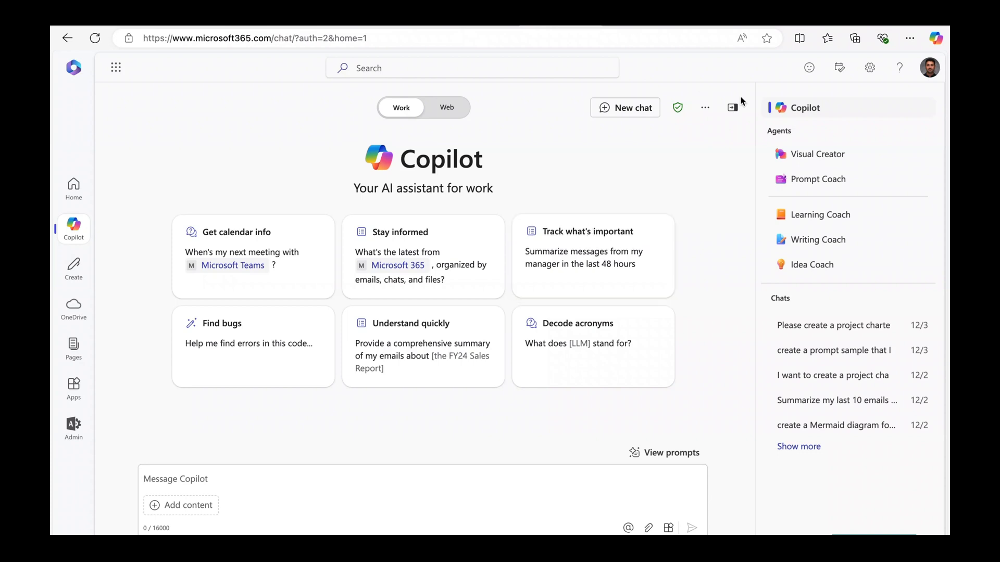
Close the agents and chats panel and highlight 'microsoft365' in the web address.
click(739, 113)
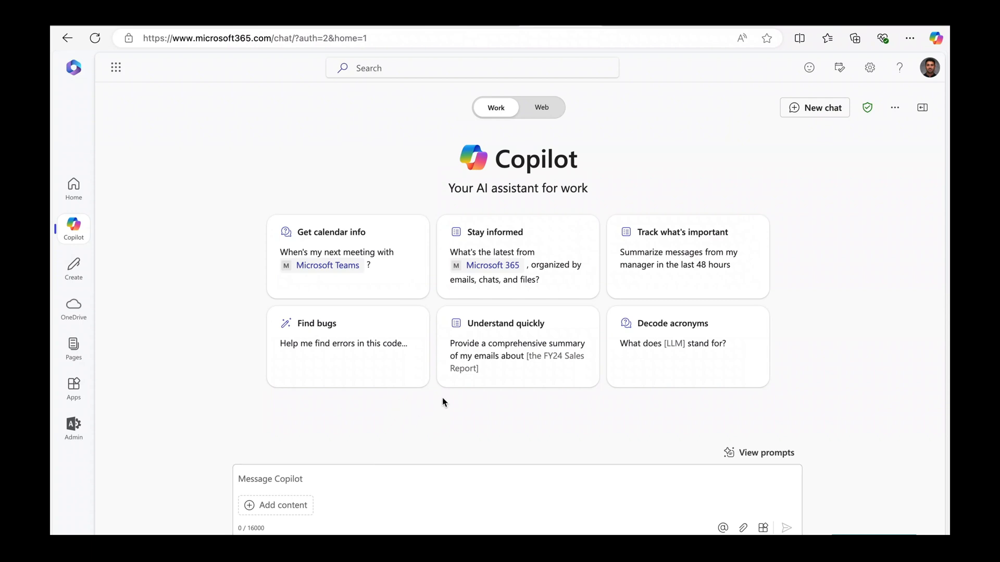
drag(251, 38, 197, 39)
click(158, 407)
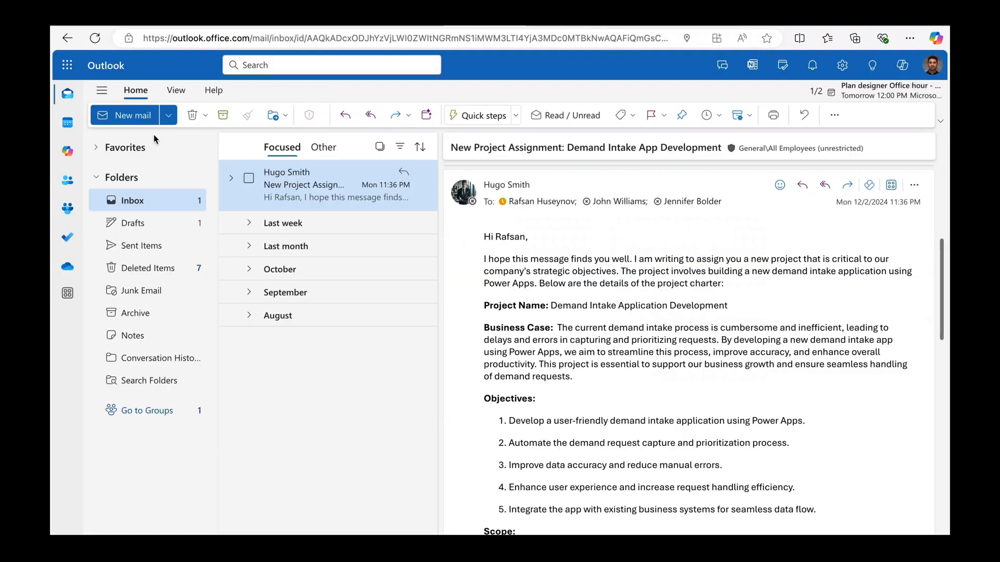
Open the Copilot chat from the Teams chat list, ready to write a message.
click(68, 154)
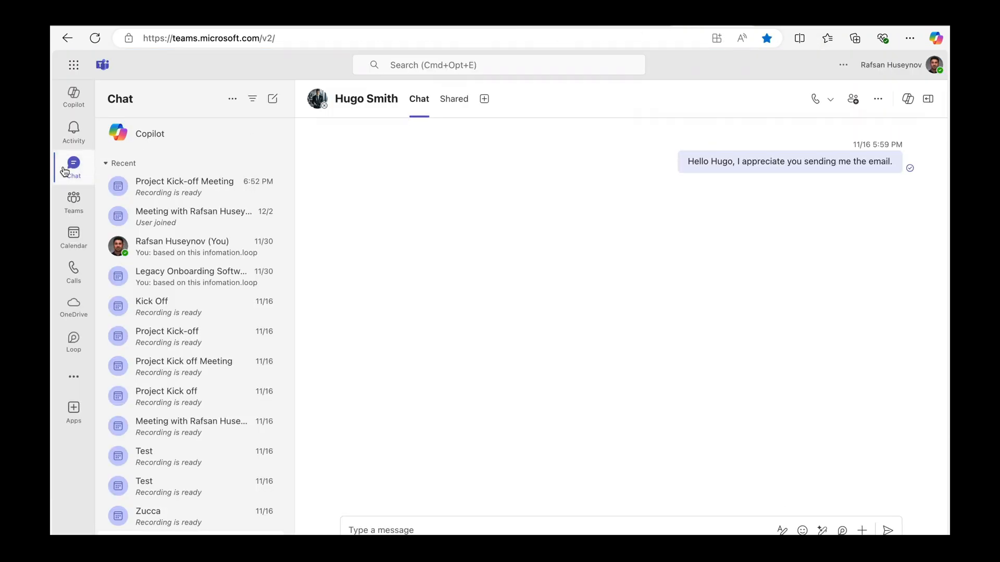
click(161, 142)
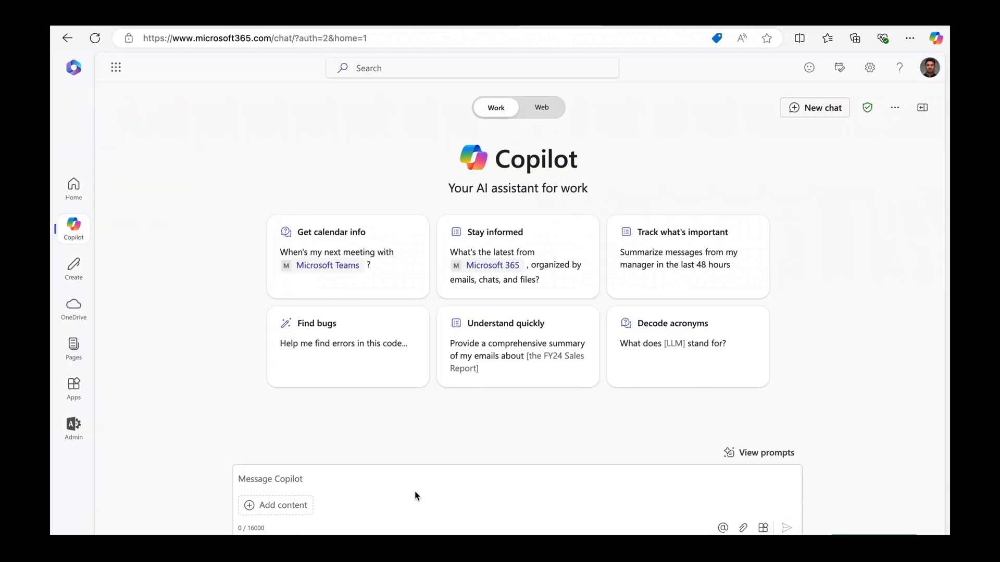
click(417, 496)
Pick the saved 'Please create a project charter' prompt from the Prompt Gallery.
click(777, 454)
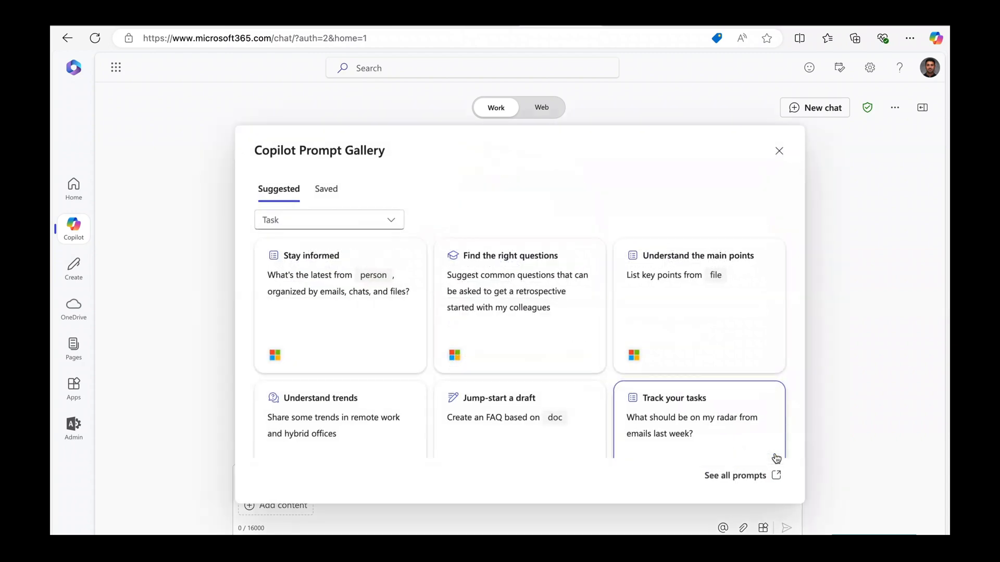
click(325, 190)
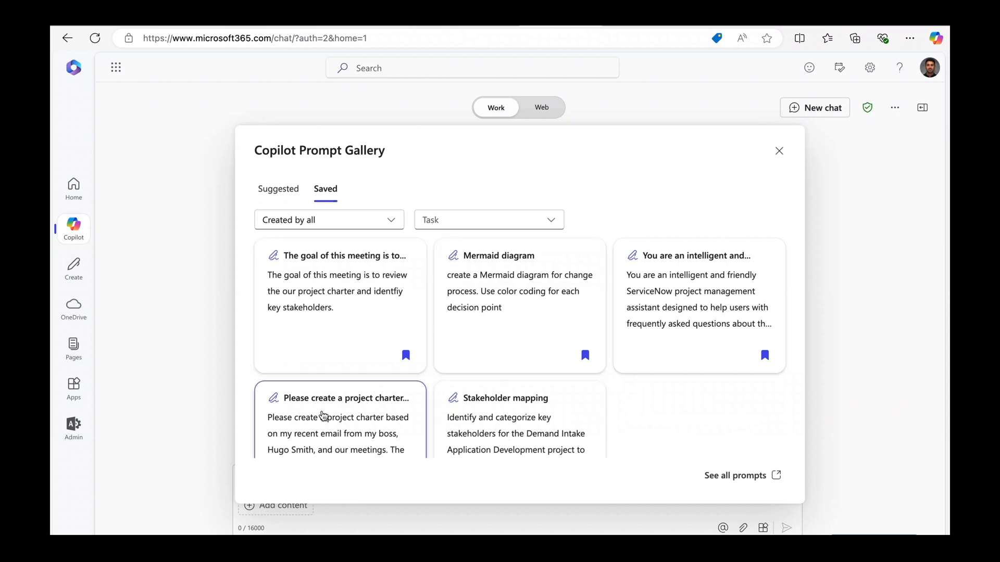
scroll(323, 417, down, 2)
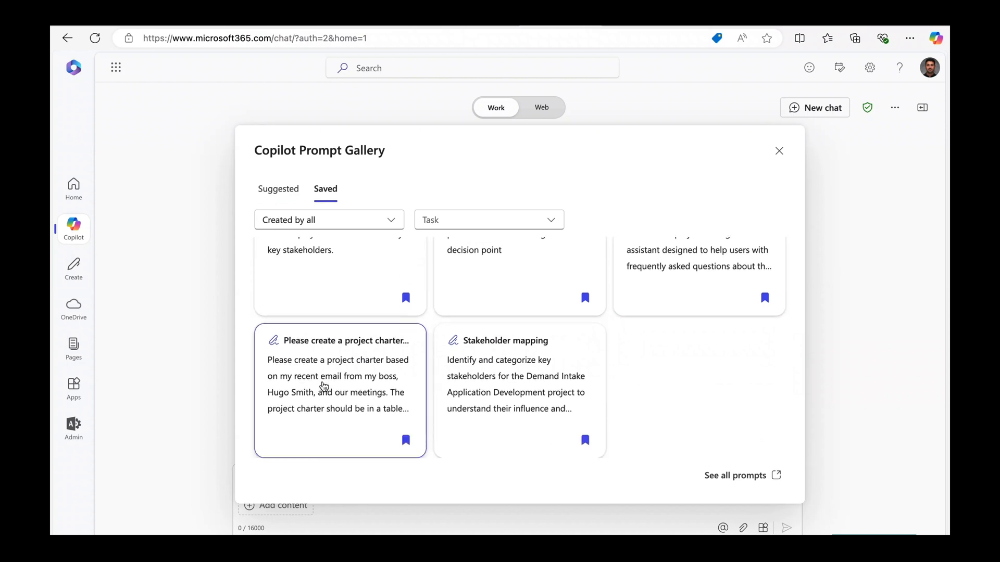
click(324, 388)
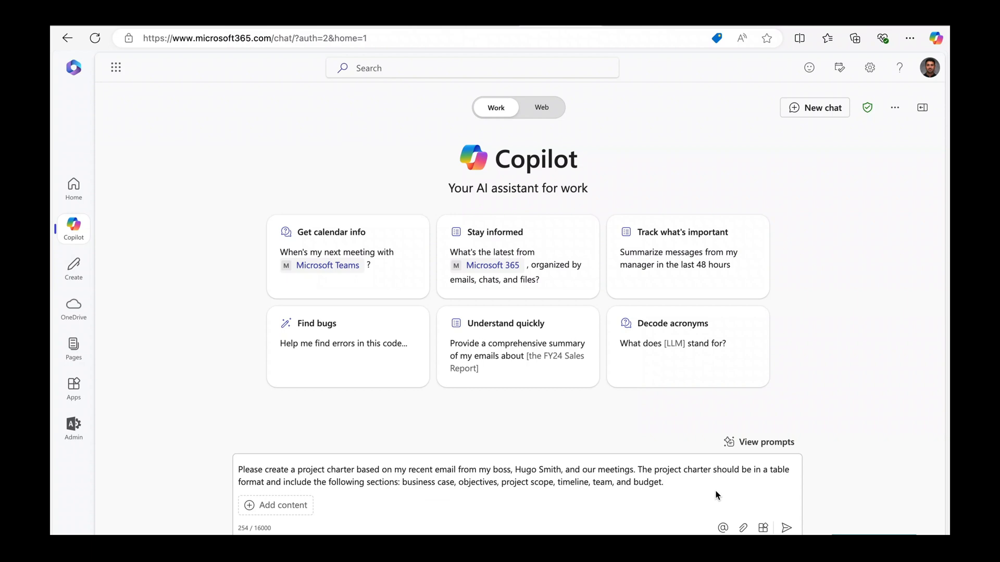
Send the project charter prompt, review the generated charter table, and open it as an editable page.
key(Return)
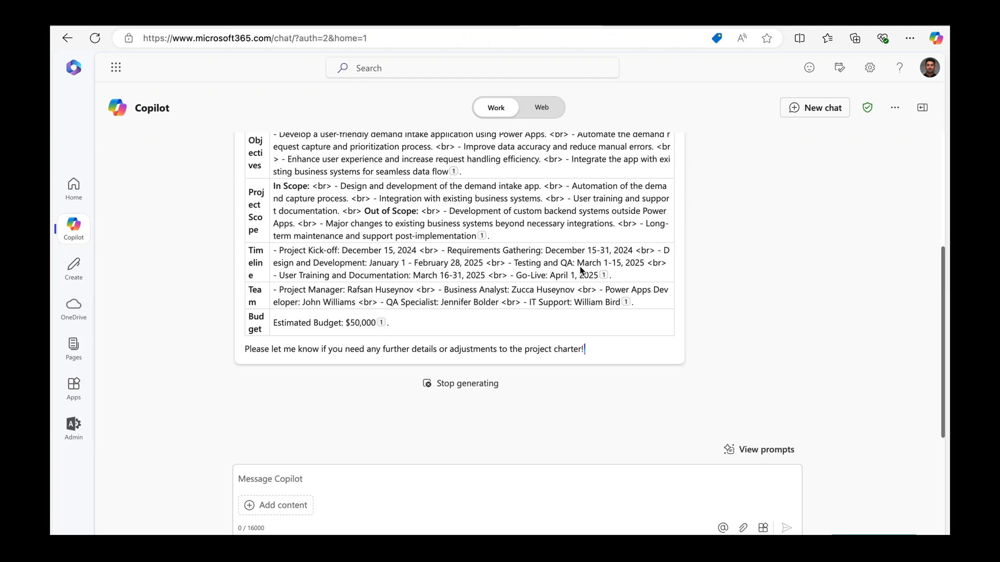
scroll(582, 270, up, 3)
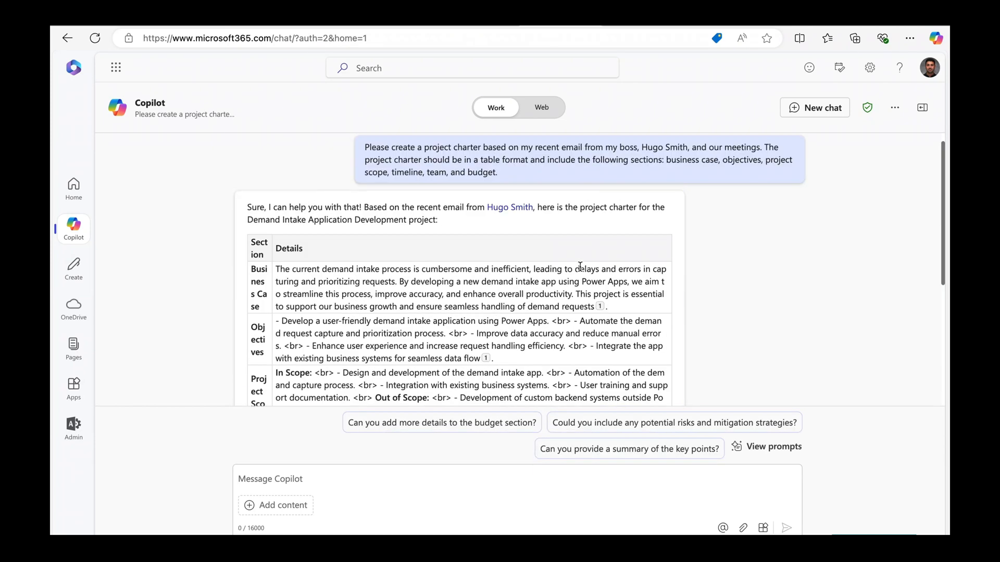
scroll(580, 267, down, 1)
scroll(580, 266, down, 3)
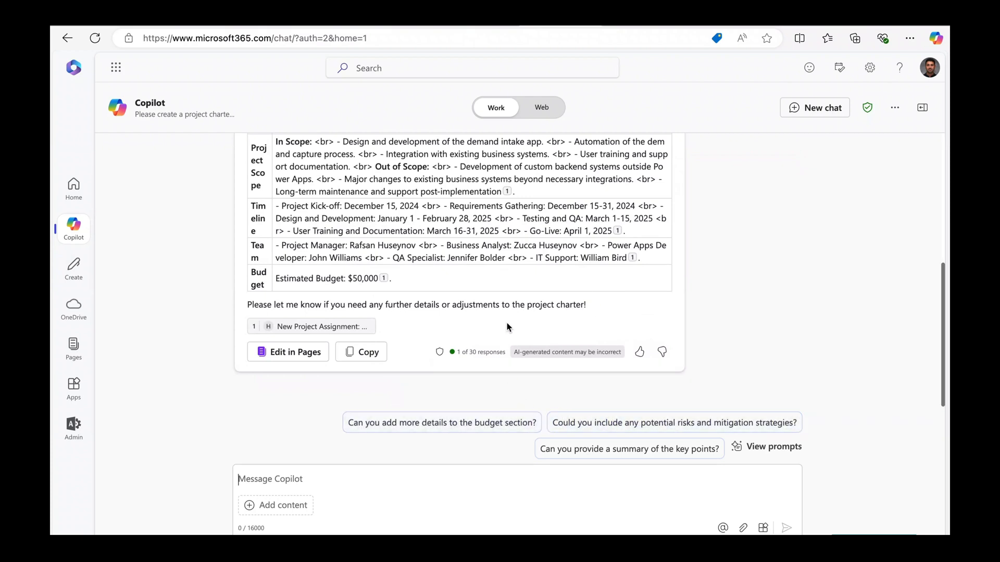
scroll(507, 324, up, 3)
scroll(399, 279, down, 3)
click(290, 352)
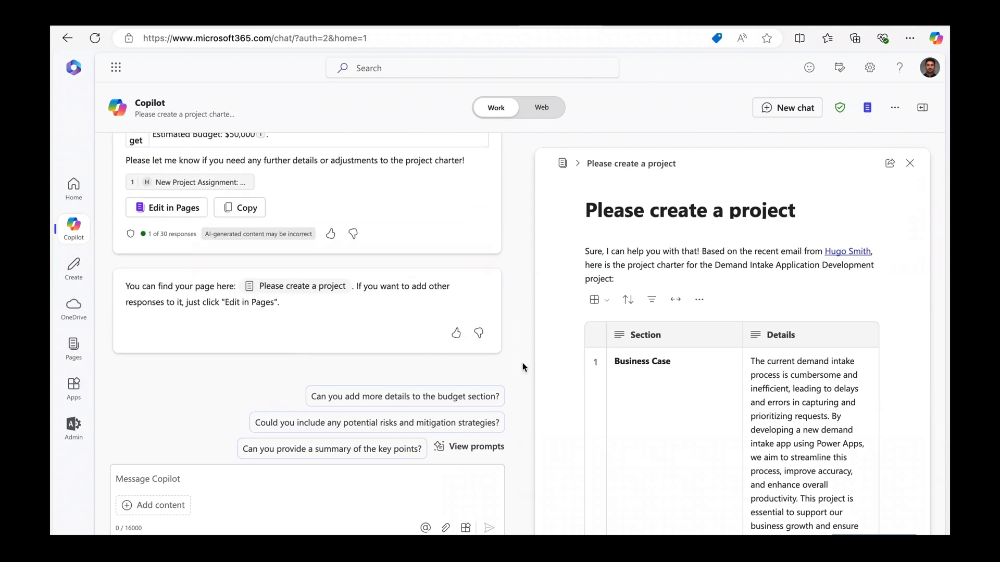
Review the charter page's in-scope, out-of-scope and timeline rows, then focus the Message Copilot box.
scroll(351, 252, up, 1)
scroll(351, 252, down, 1)
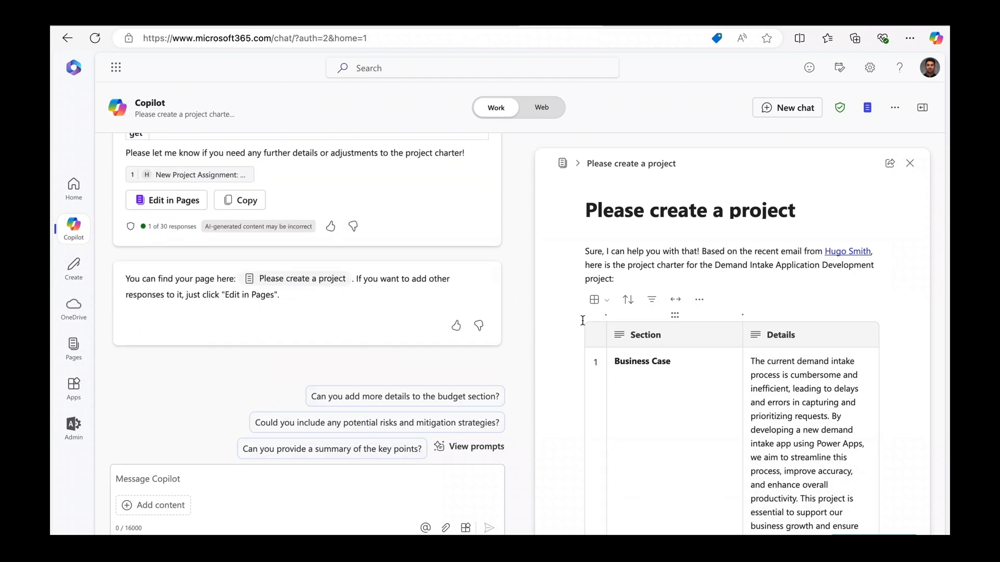
scroll(618, 343, down, 5)
scroll(618, 343, down, 5)
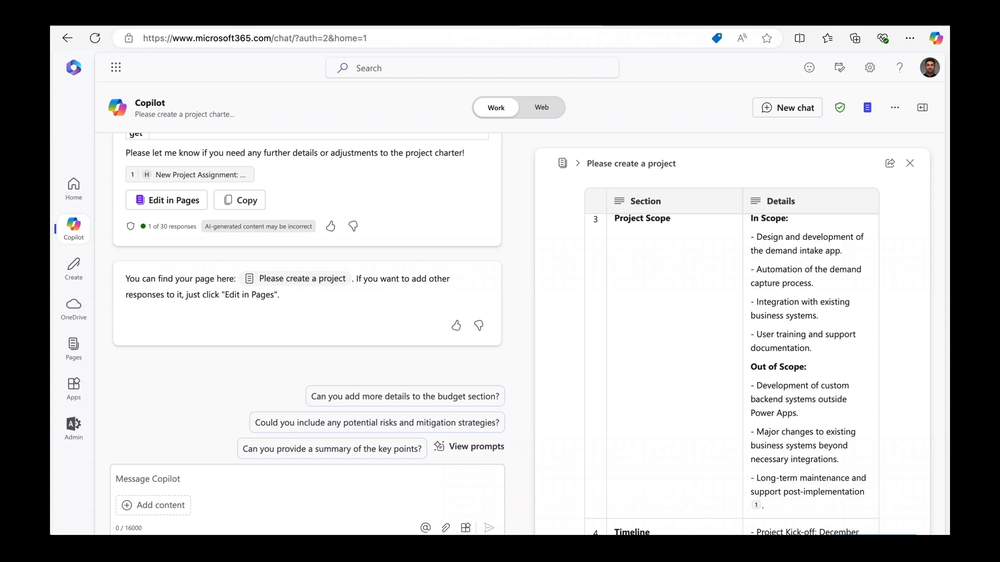
click(129, 484)
scroll(675, 472, down, 10)
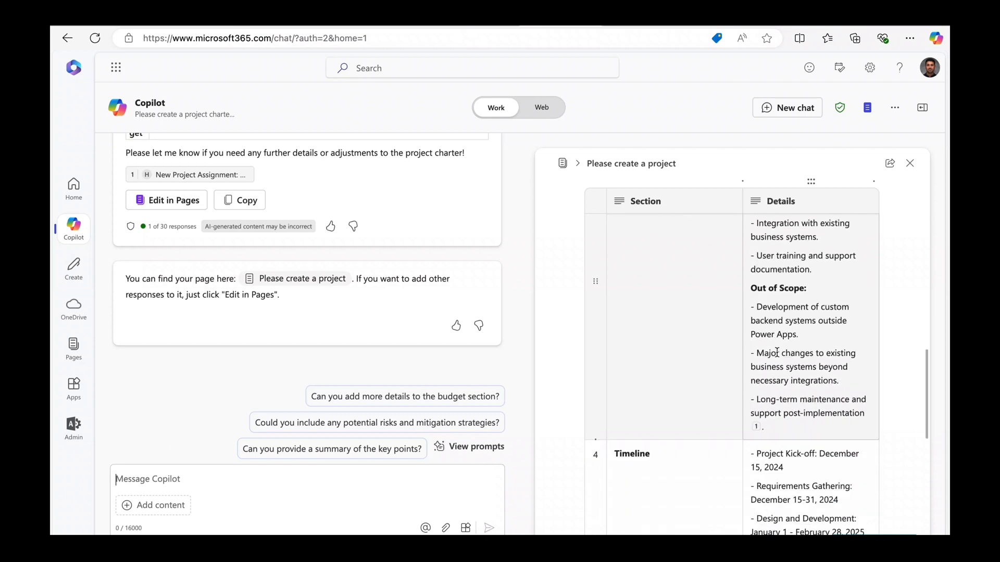
Add a new line below the charter @-mentioning the email's sender and grant them page access.
click(659, 485)
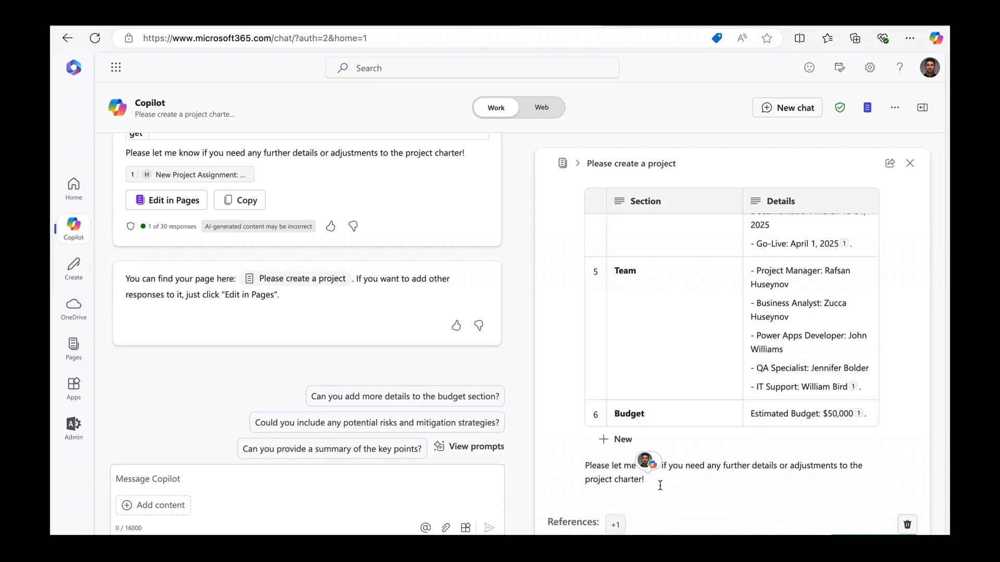
key(Return)
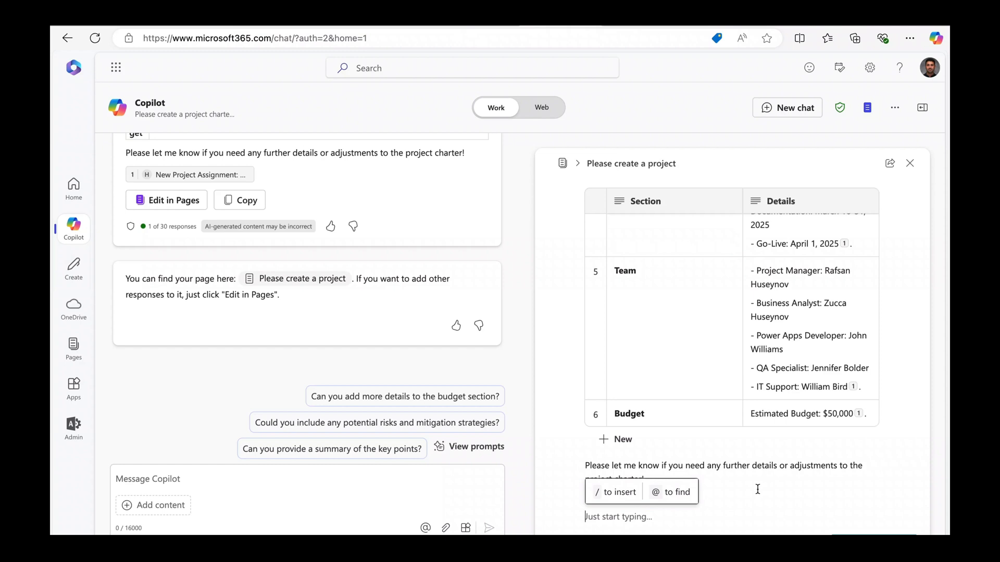
click(635, 494)
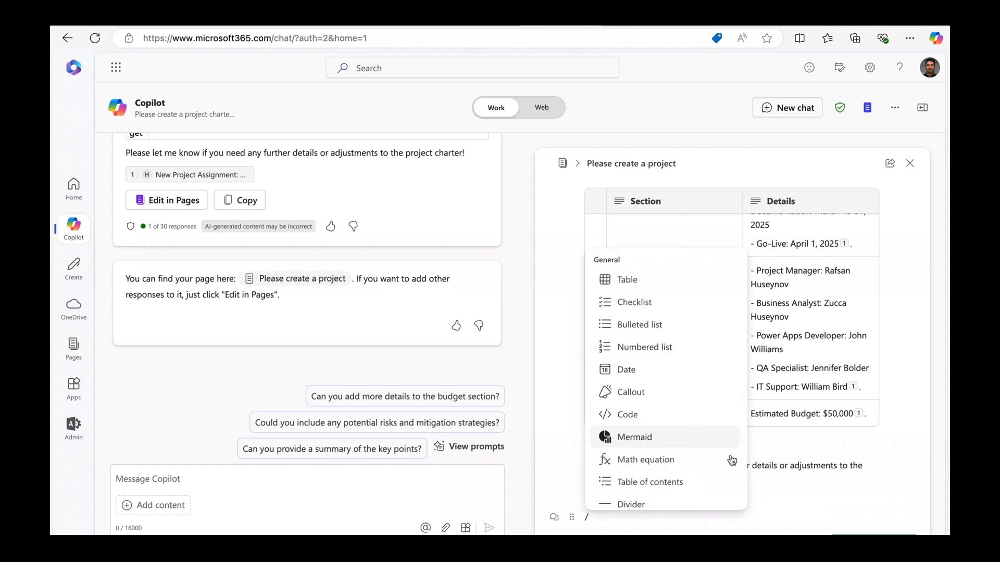
key(BackSpace)
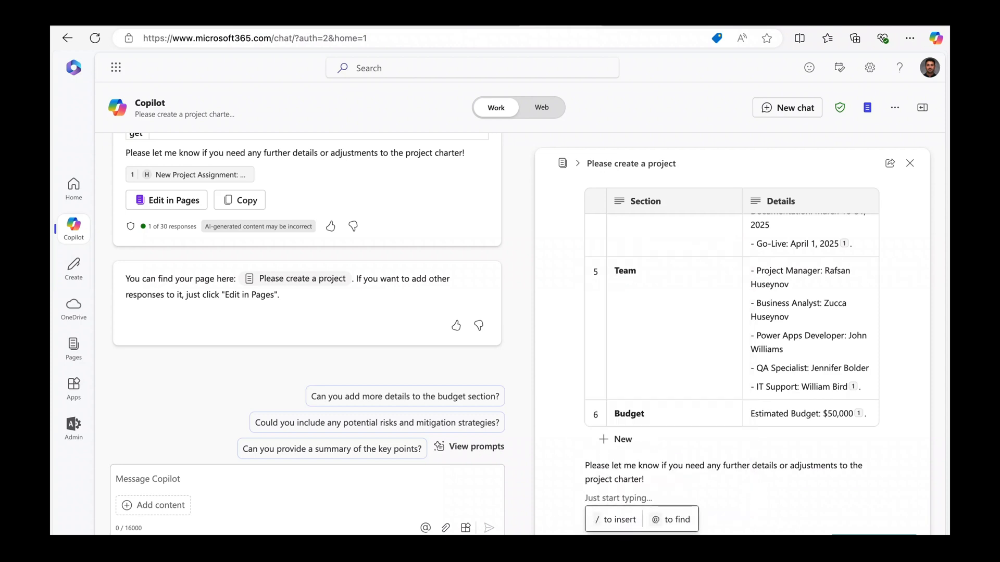
click(669, 518)
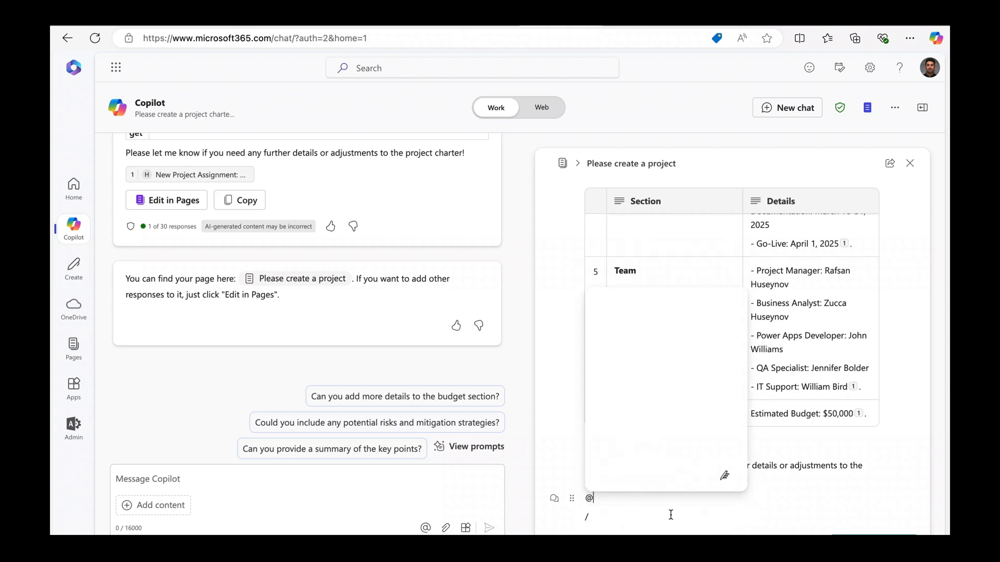
click(639, 268)
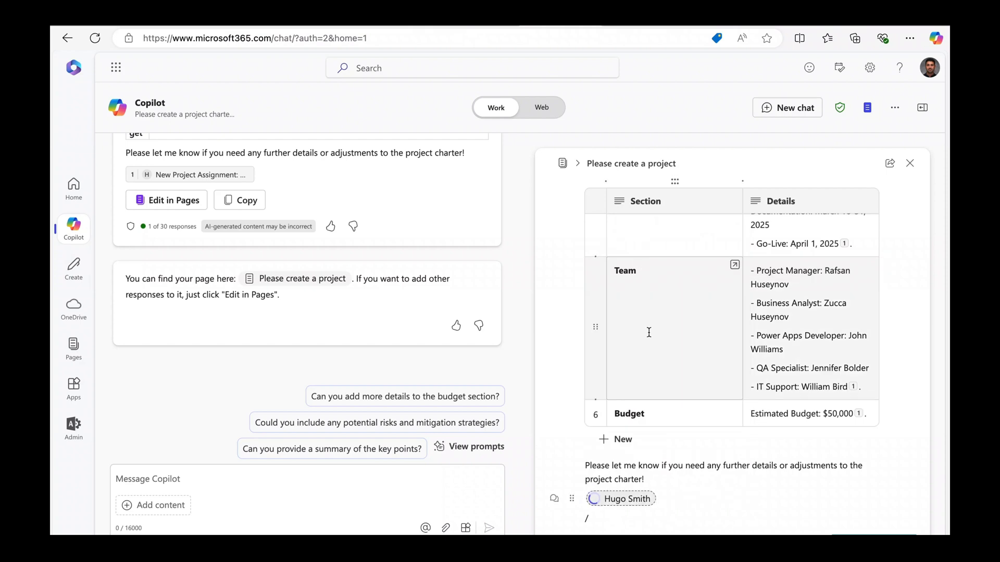
click(599, 499)
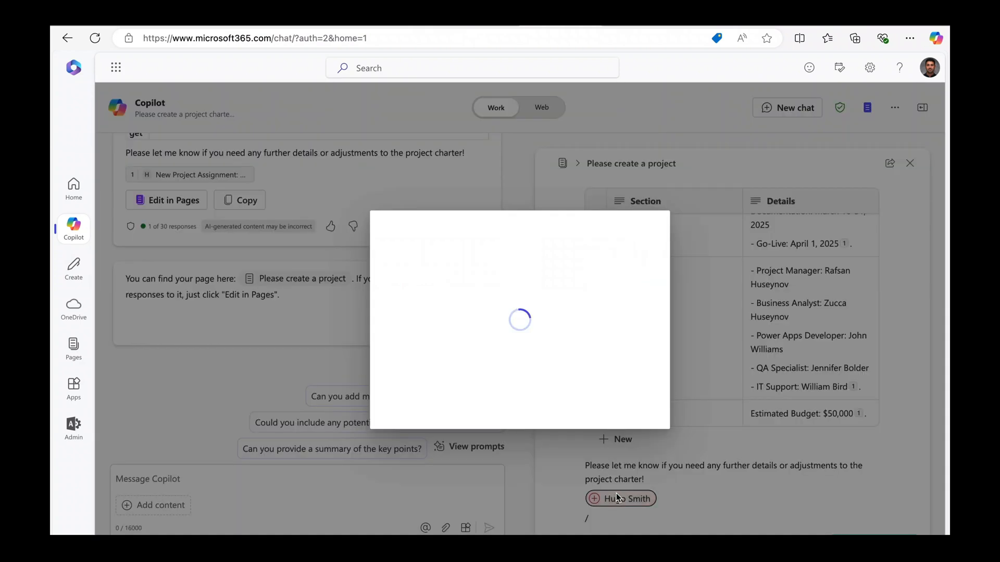
click(447, 320)
click(430, 357)
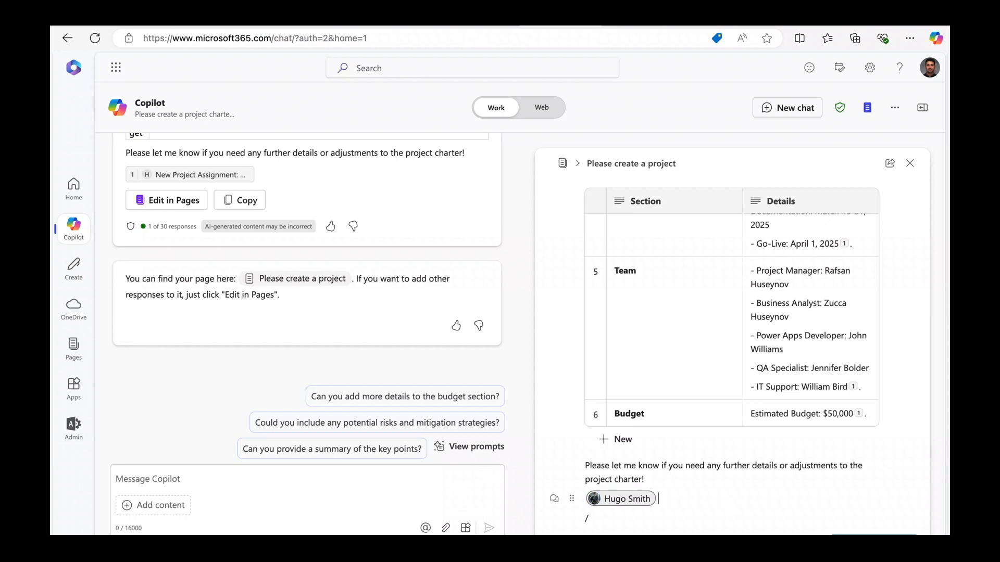
Add the note '- please take a look.' and open the charter in full Pages.
text(- please take a loo)
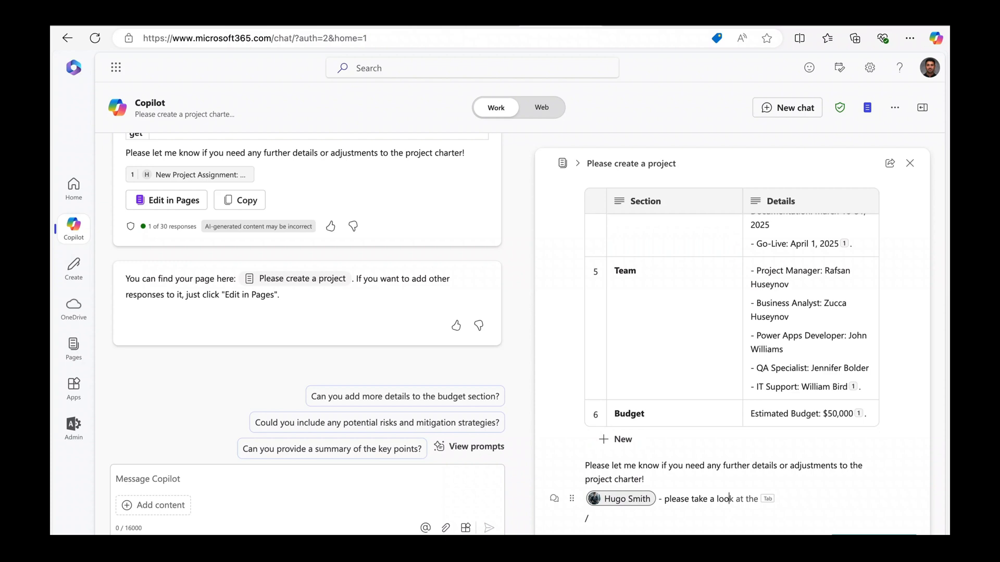
text(k.)
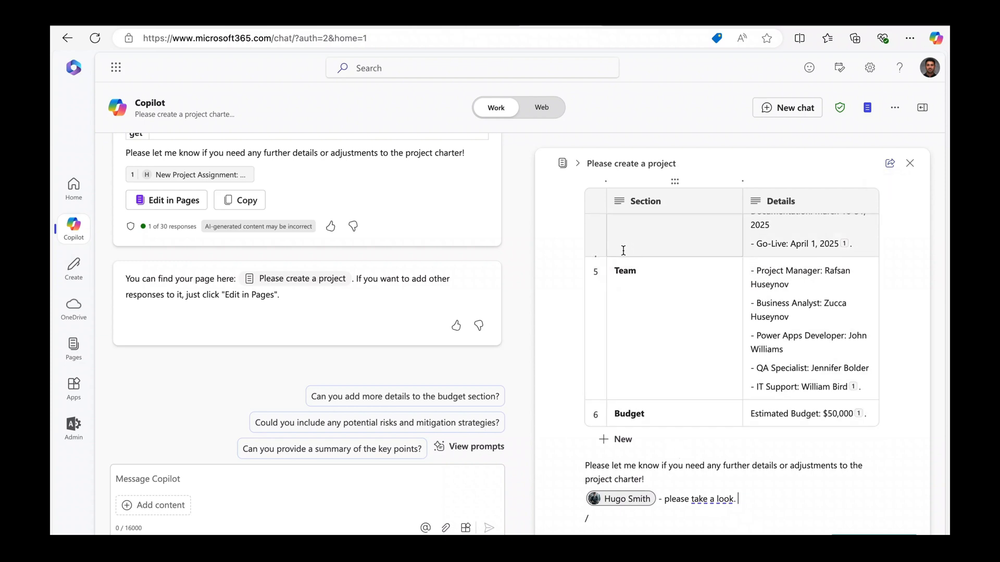
scroll(620, 253, up, 3)
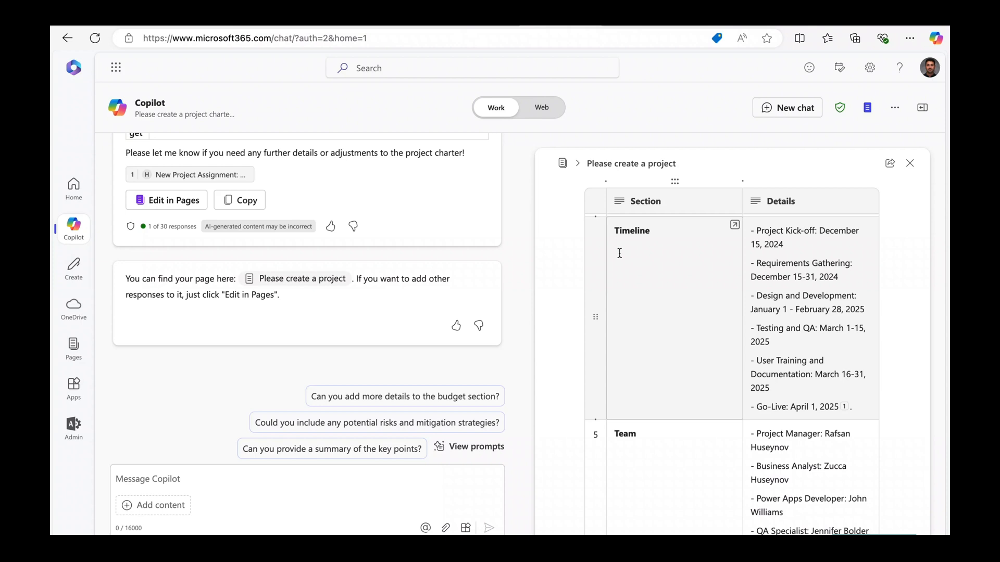
click(566, 163)
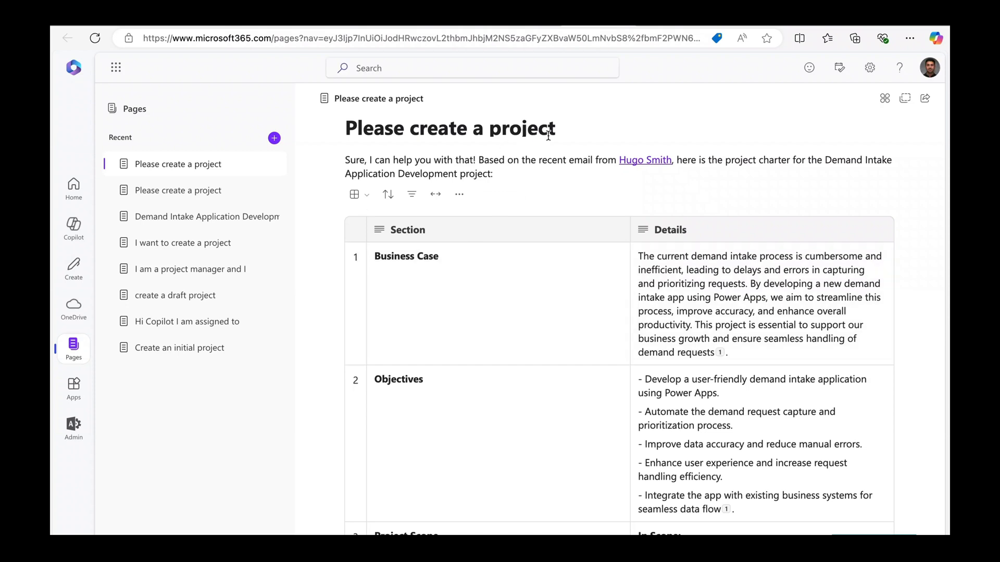
Retitle the page 'Demand Intake Application Development' using the project name copied from the intro.
double_click(838, 159)
drag(883, 170, 458, 169)
key(ctrl+c)
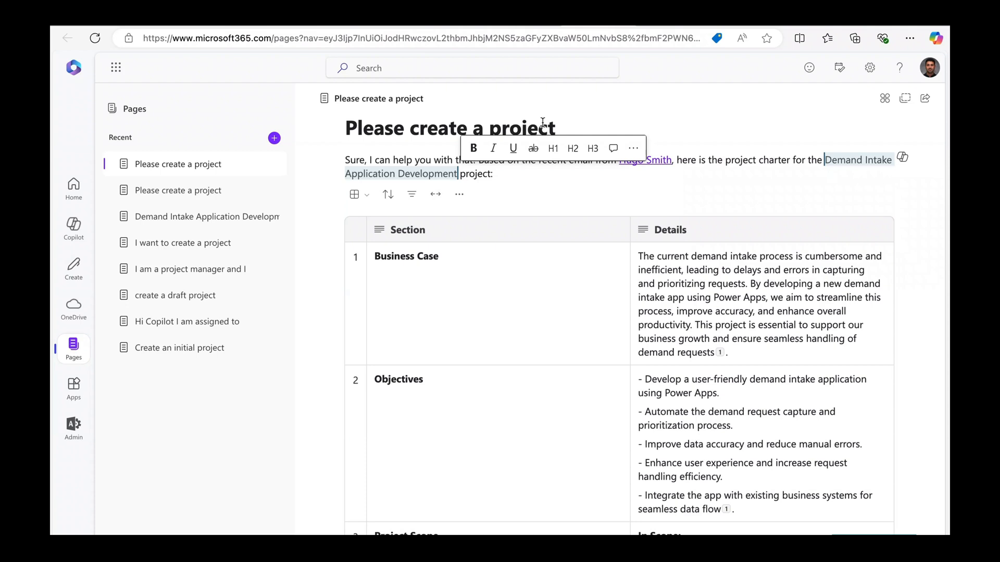
click(553, 124)
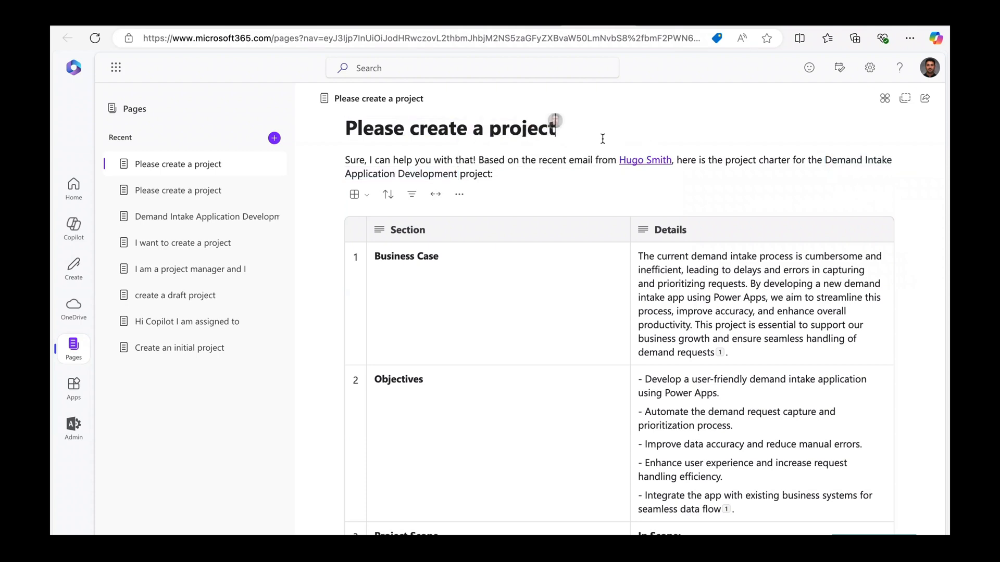
drag(568, 128, 352, 121)
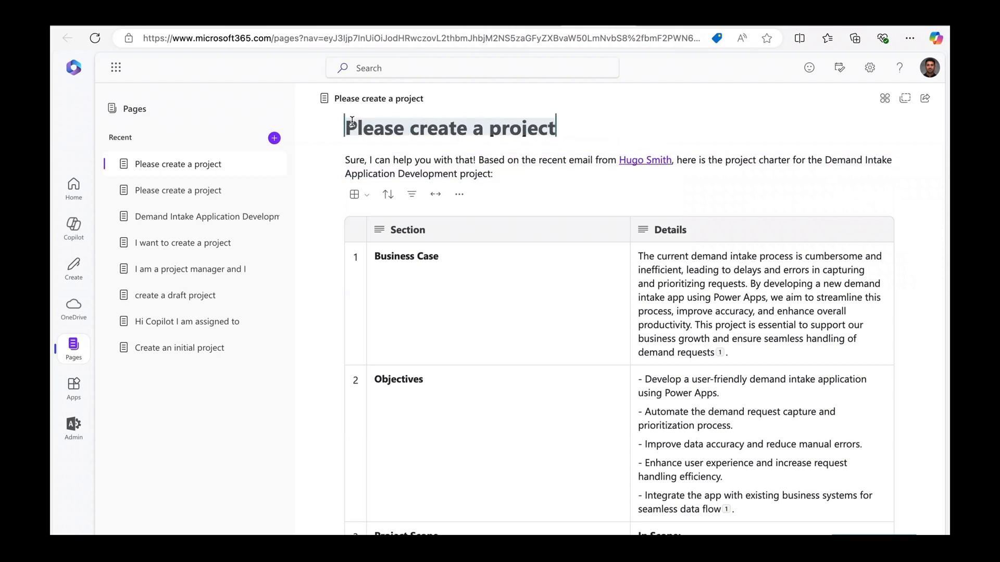
key(ctrl+v)
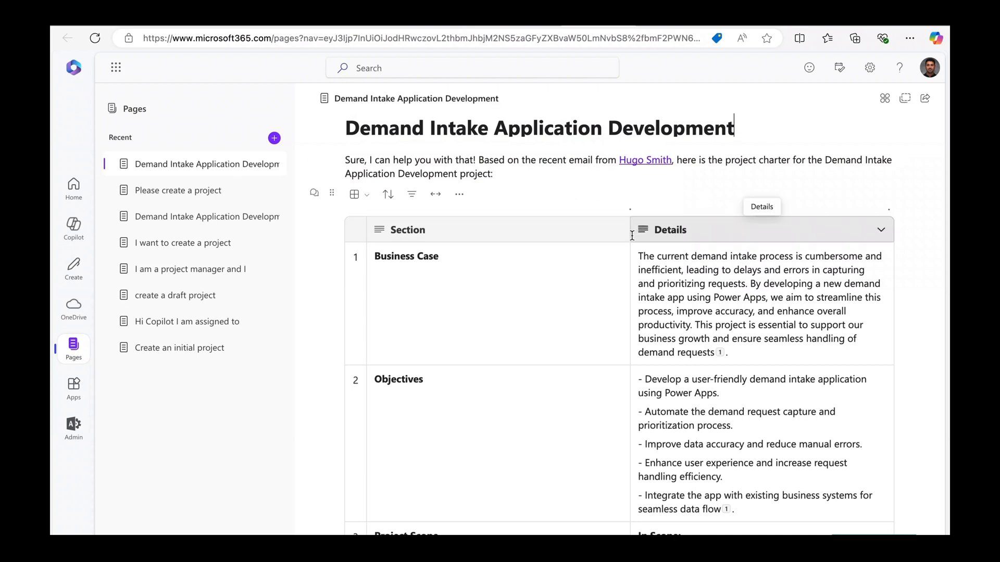
click(632, 236)
Drag the column divider left so the Details column is wider than Section.
drag(630, 230, 495, 229)
scroll(732, 312, down, 2)
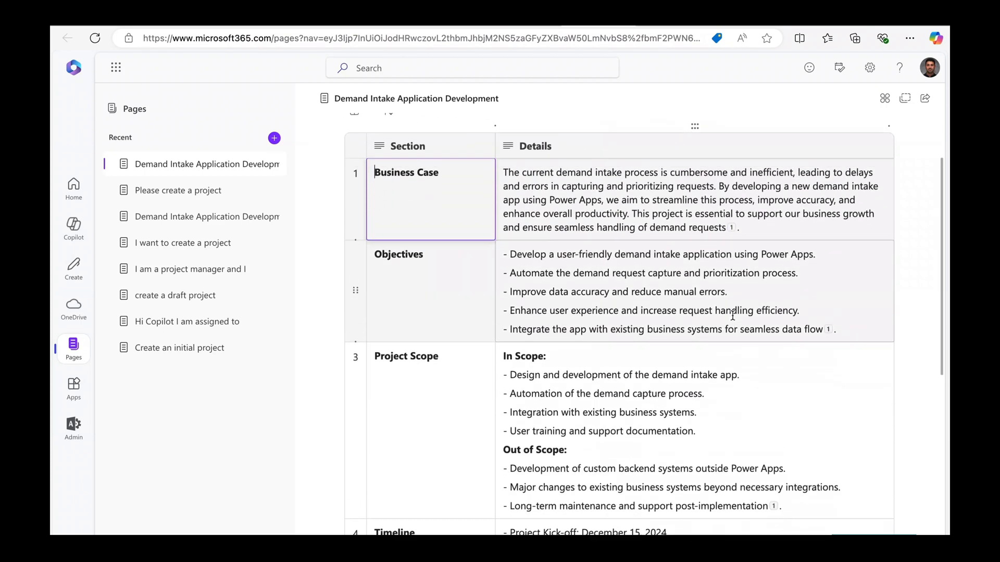
scroll(750, 298, up, 2)
click(925, 99)
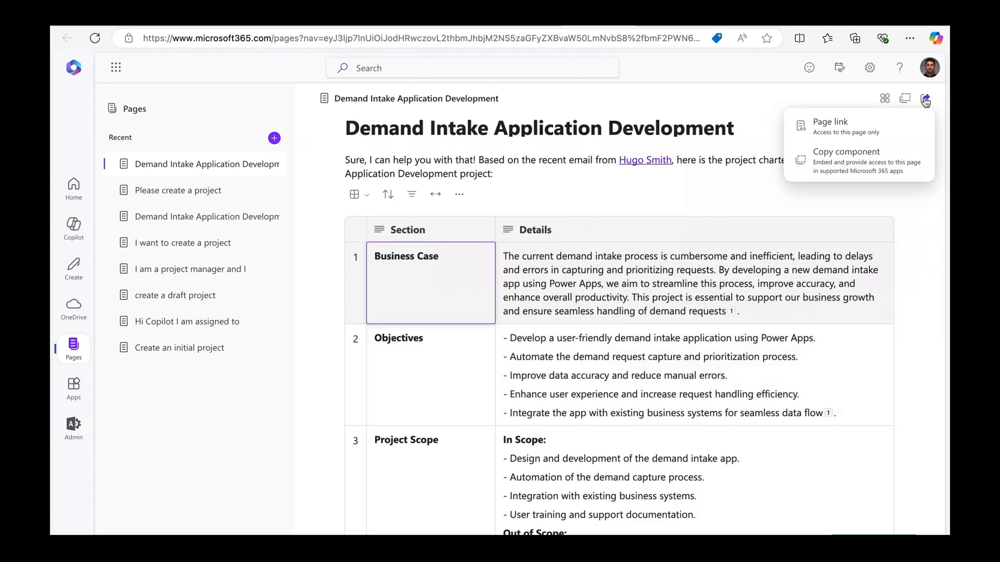
Copy a page link set to people in the organization with Can edit permission.
click(817, 133)
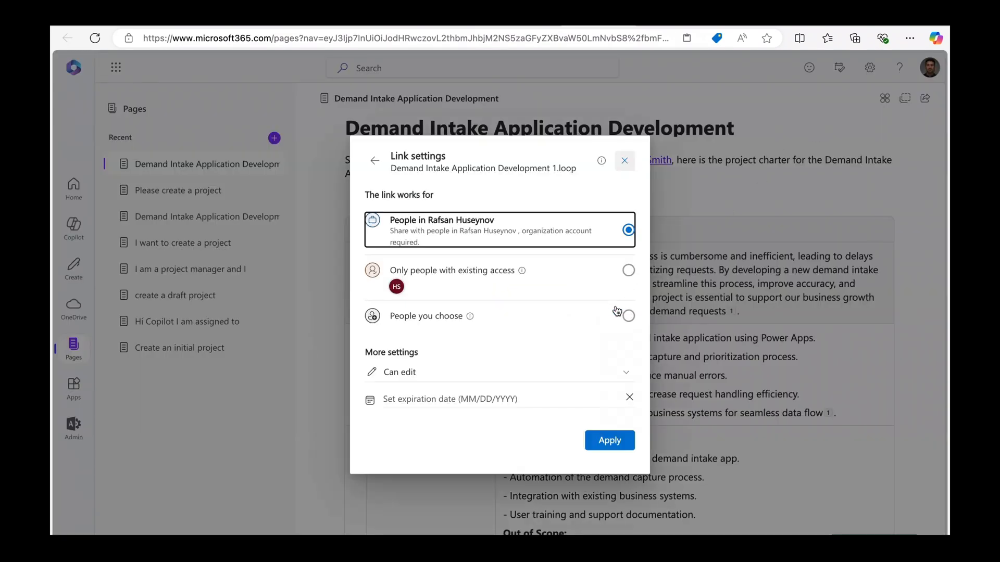
click(617, 310)
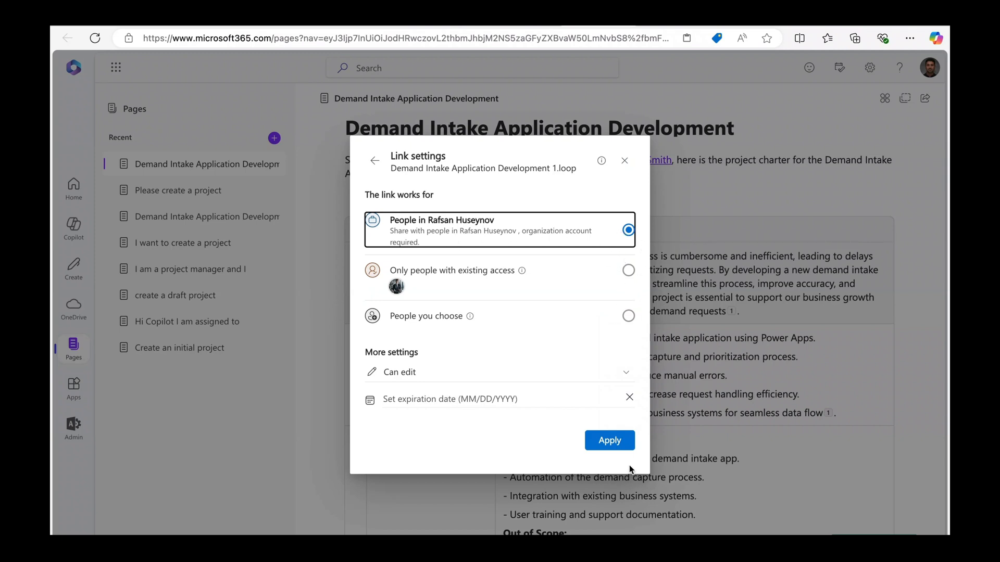
click(620, 440)
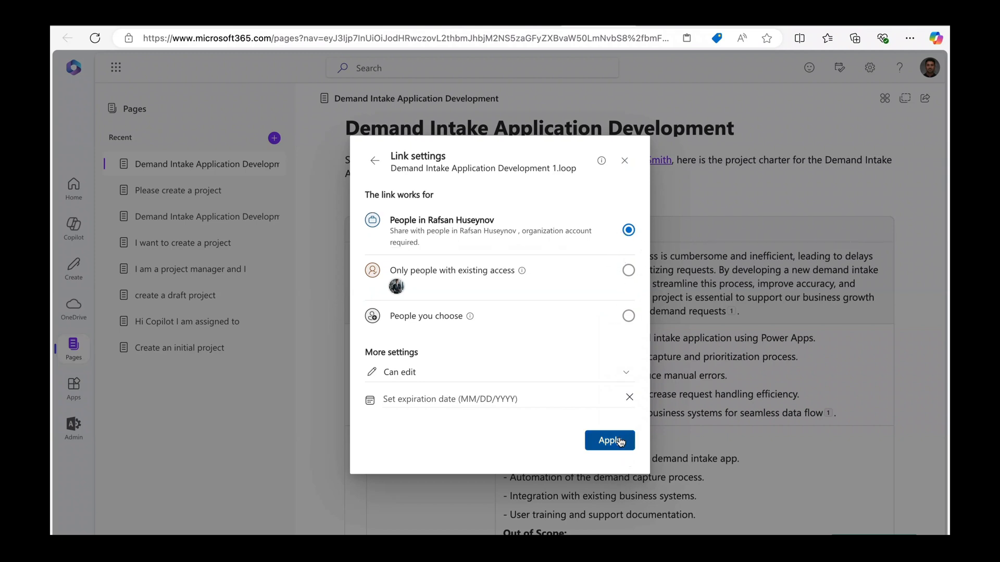
click(629, 293)
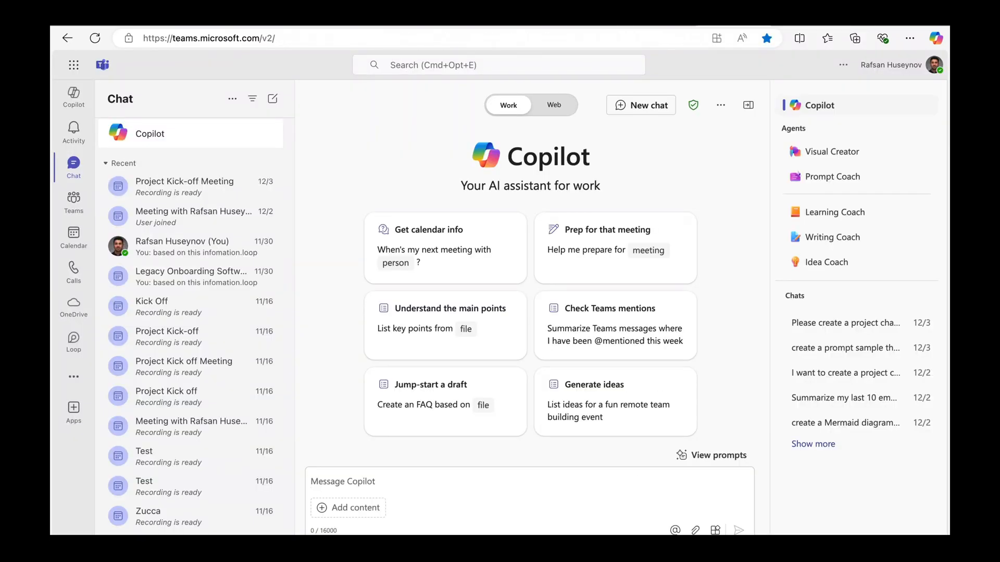
Paste the project page link into the Demand Intake App Project Discussion meeting's agenda.
click(74, 235)
scroll(330, 302, down, 5)
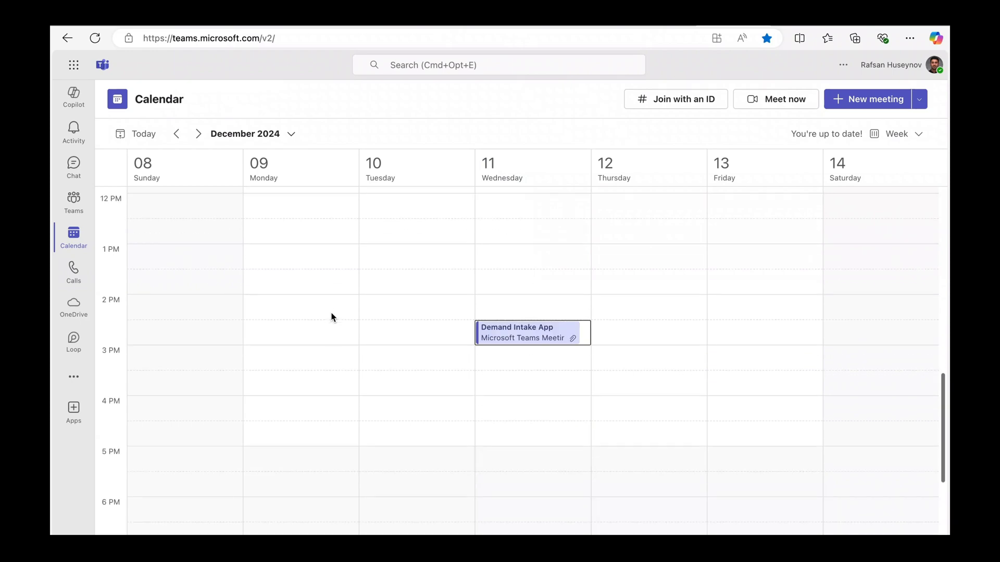
click(509, 333)
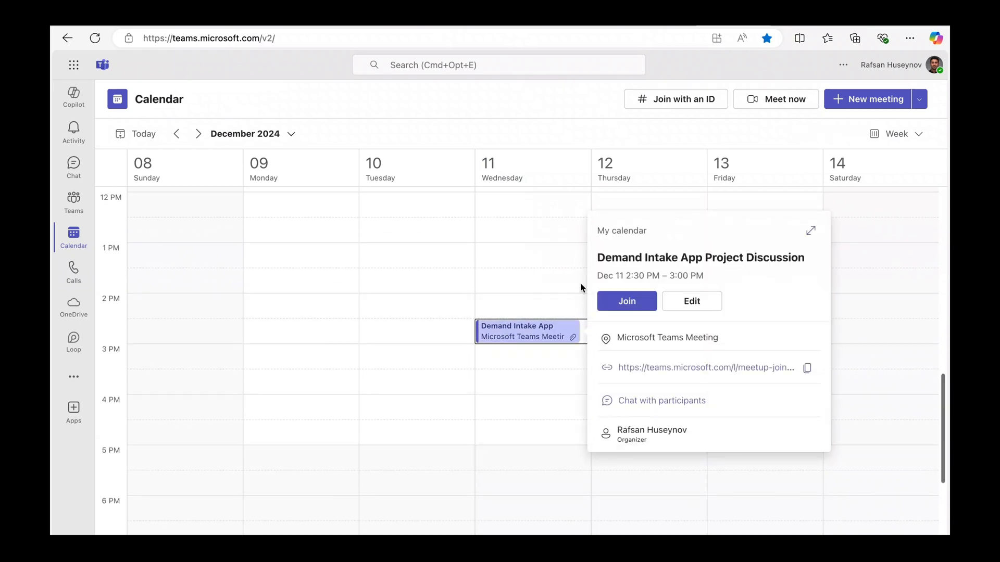
click(810, 231)
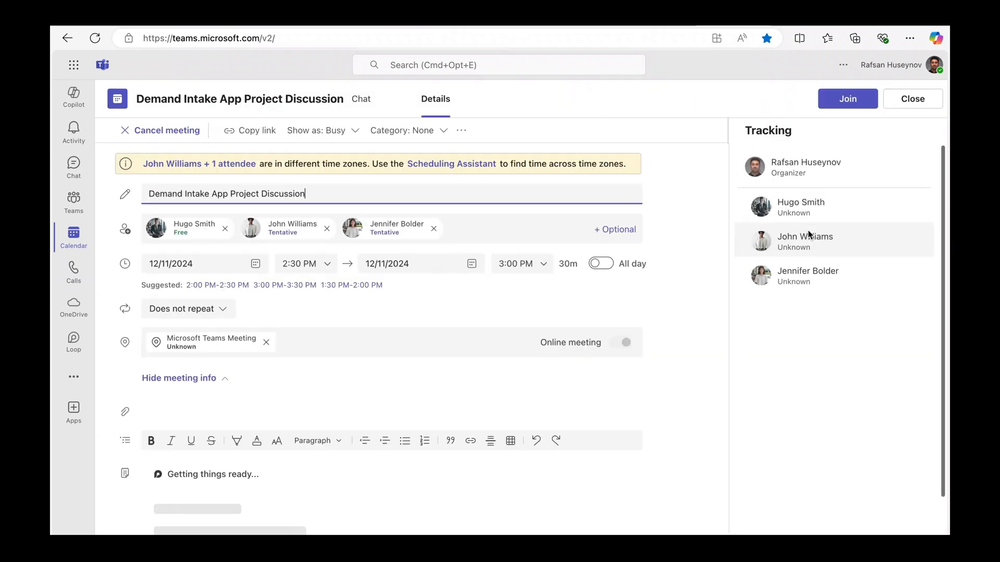
scroll(479, 385, down, 10)
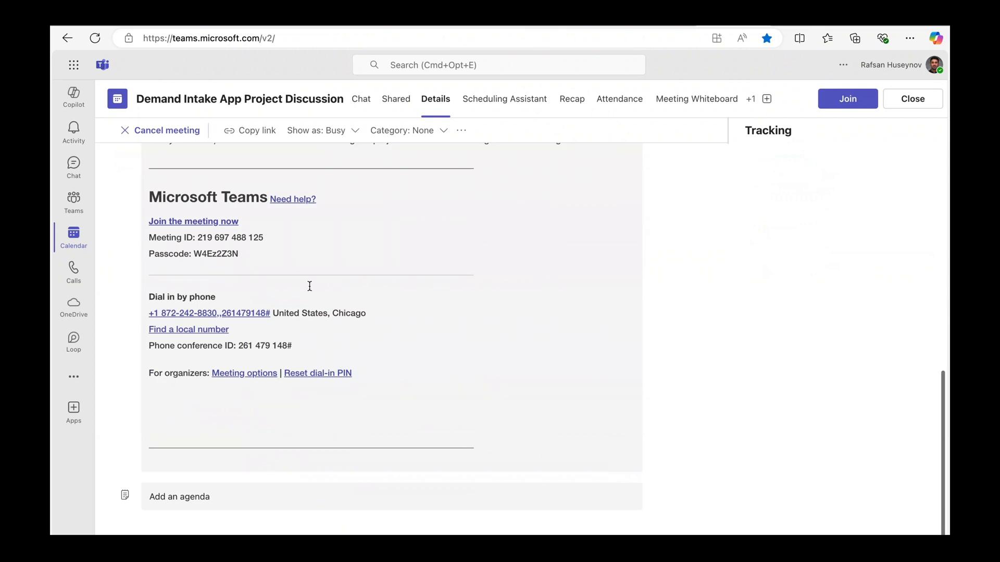
scroll(308, 285, up, 3)
scroll(309, 286, down, 3)
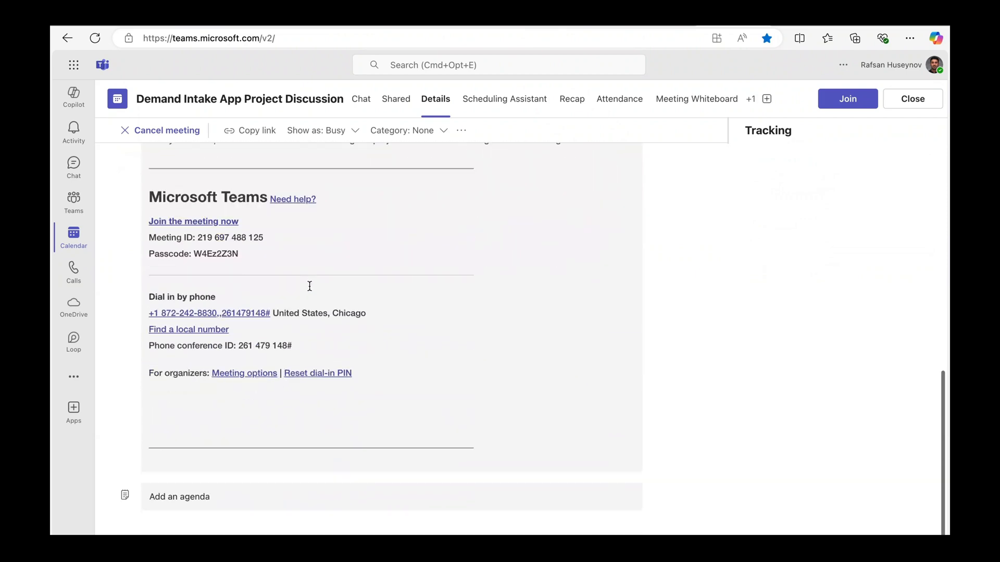
click(205, 495)
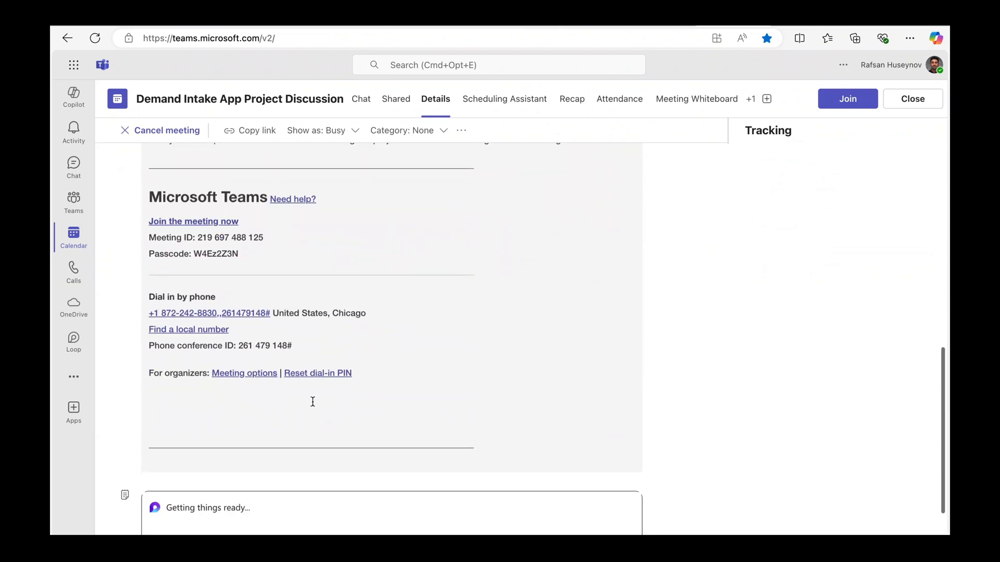
scroll(312, 402, down, 5)
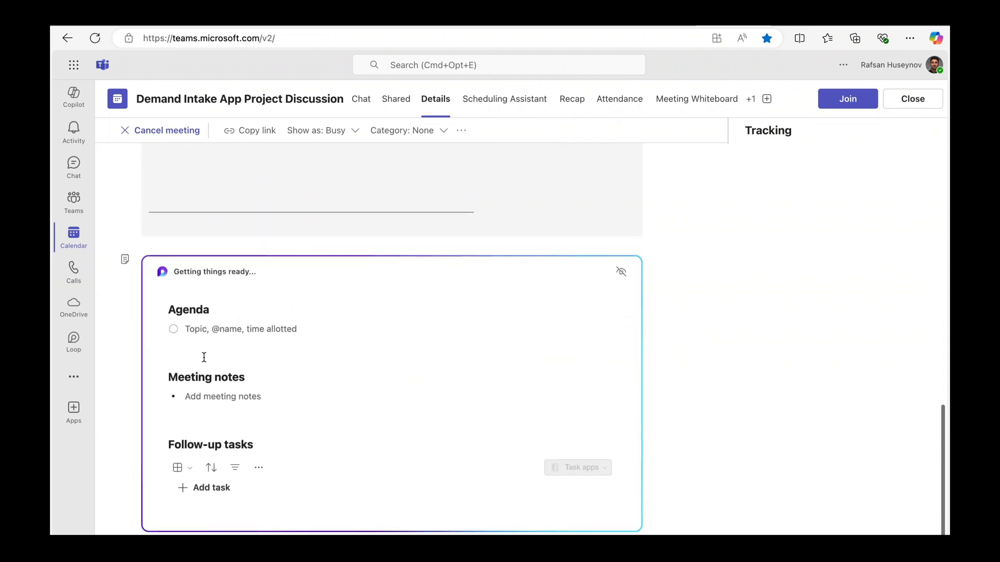
click(198, 354)
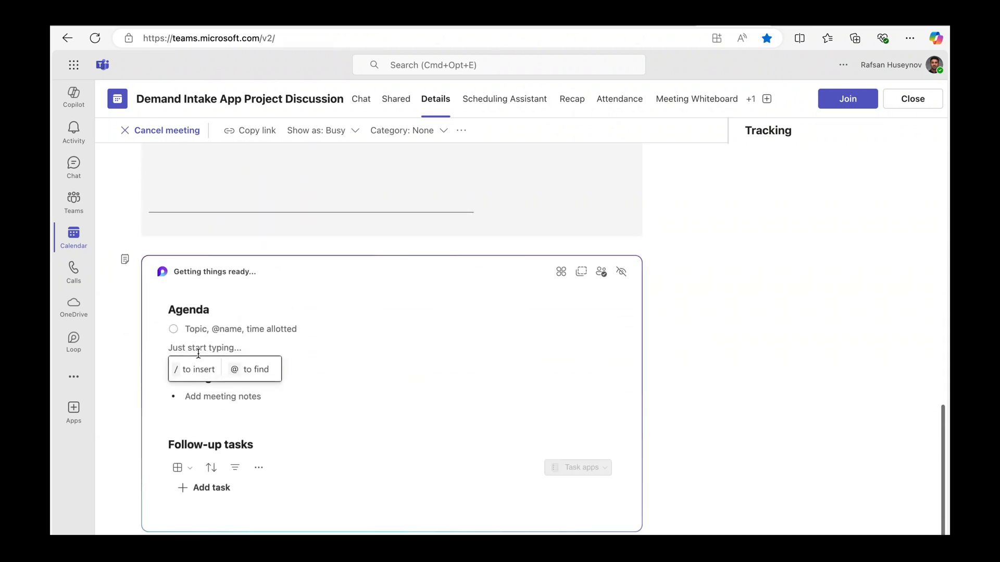
key(super+v)
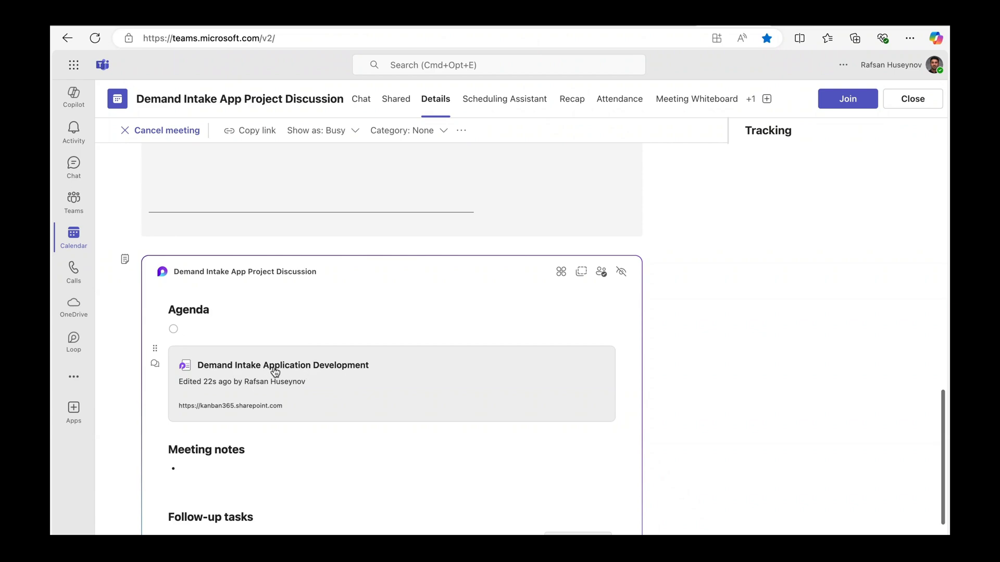
Post the project page link in the meeting's chat.
scroll(202, 292, up, 10)
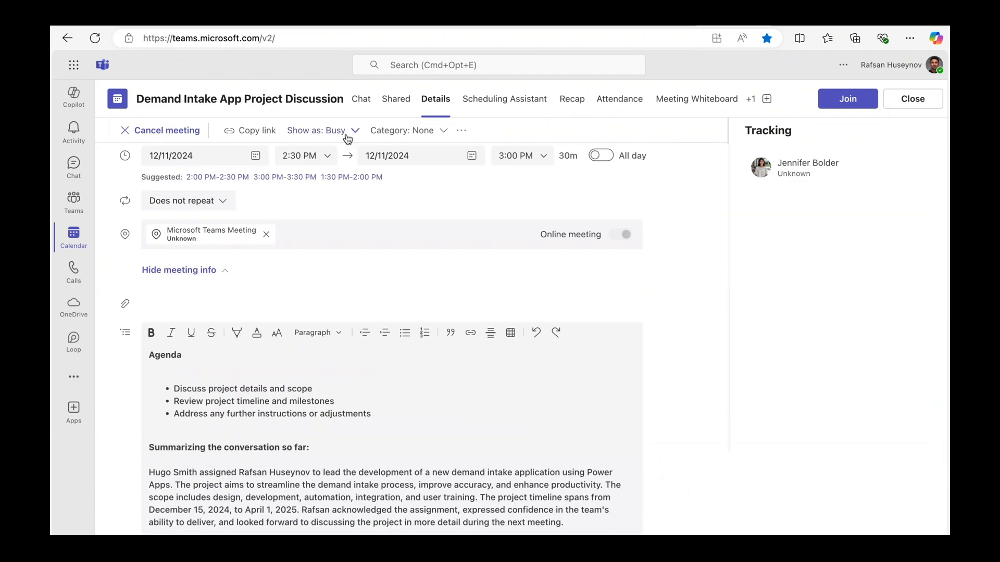
click(360, 104)
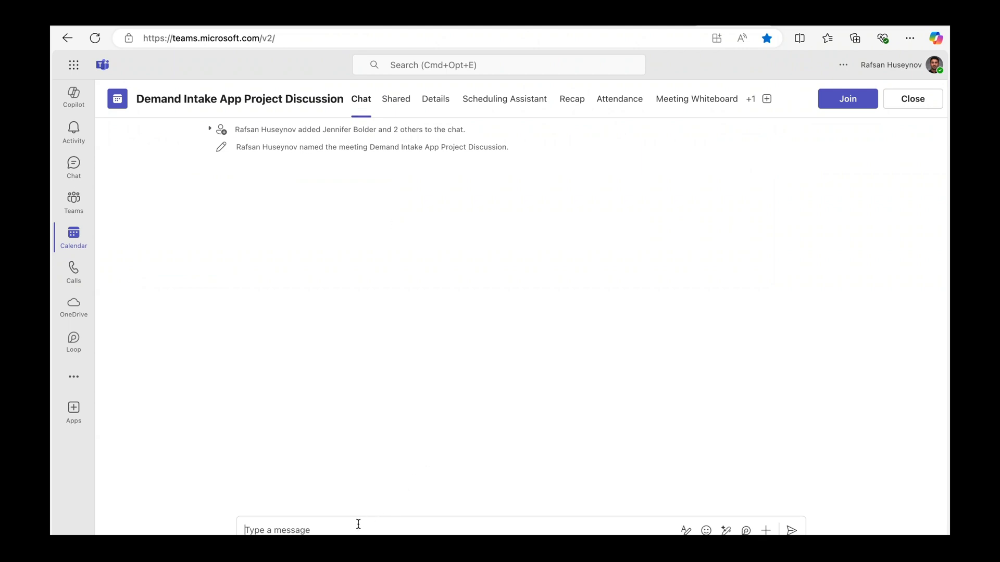
key(super+v)
key(Return)
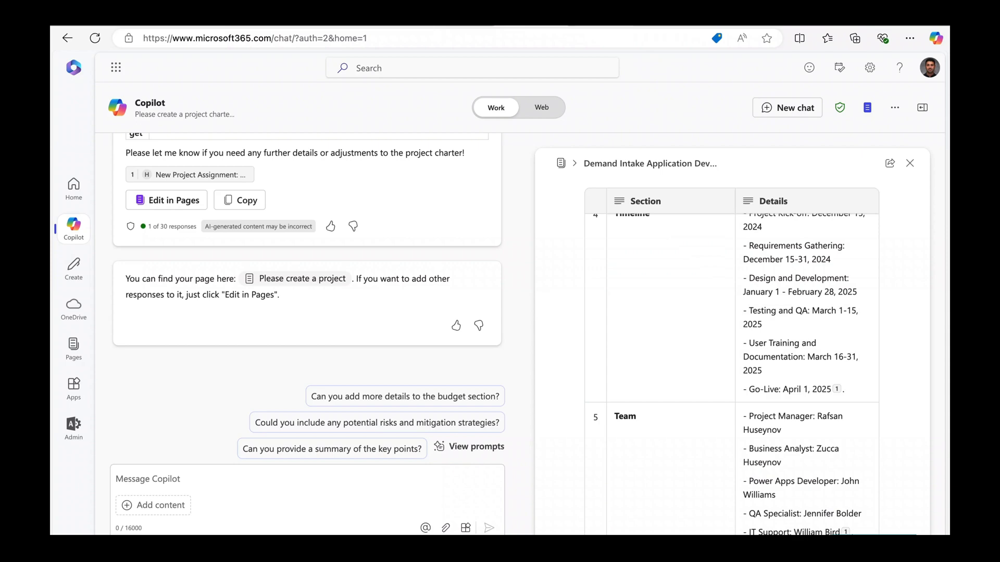
Return to the Copilot browser tab showing the Demand Intake Application Development page.
key(ctrl+Tab)
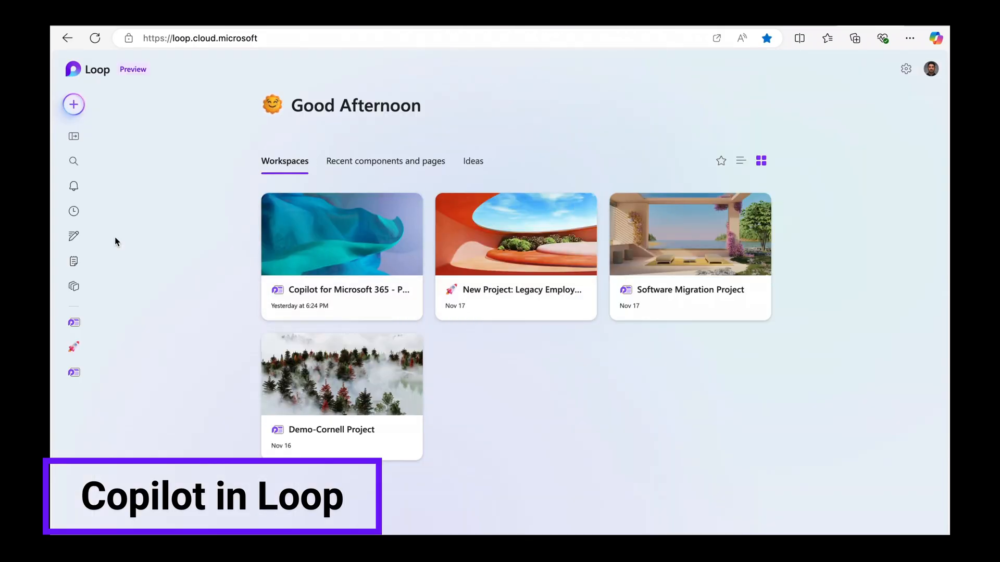
Start a new Loop workspace named after the project and add three colleagues as members.
click(64, 98)
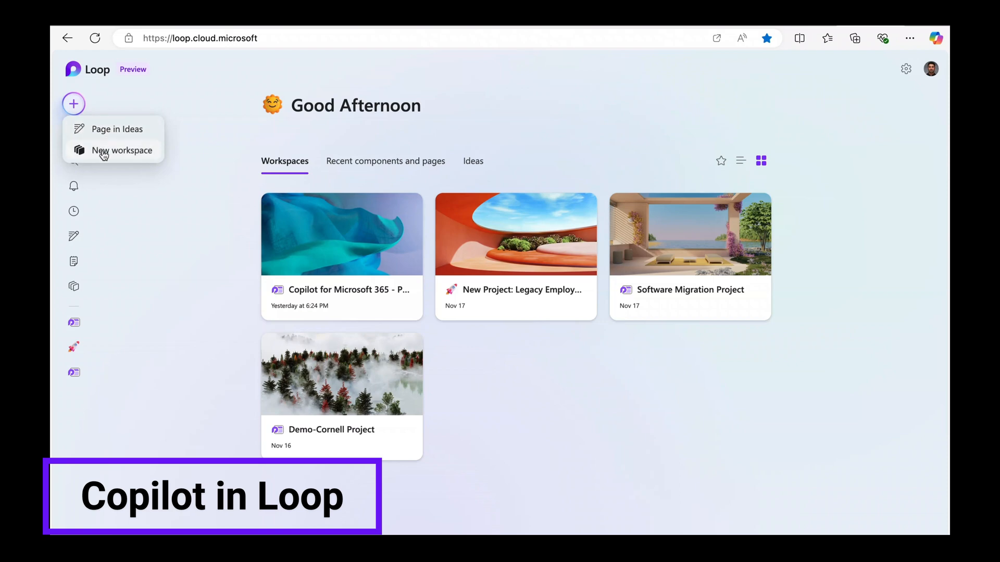
click(102, 153)
key(ctrl+v)
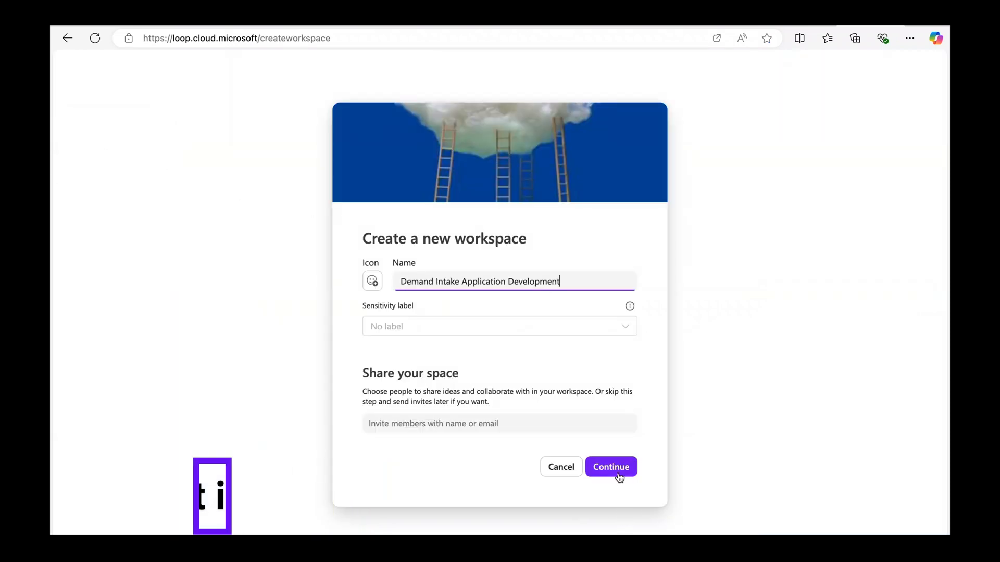
click(508, 430)
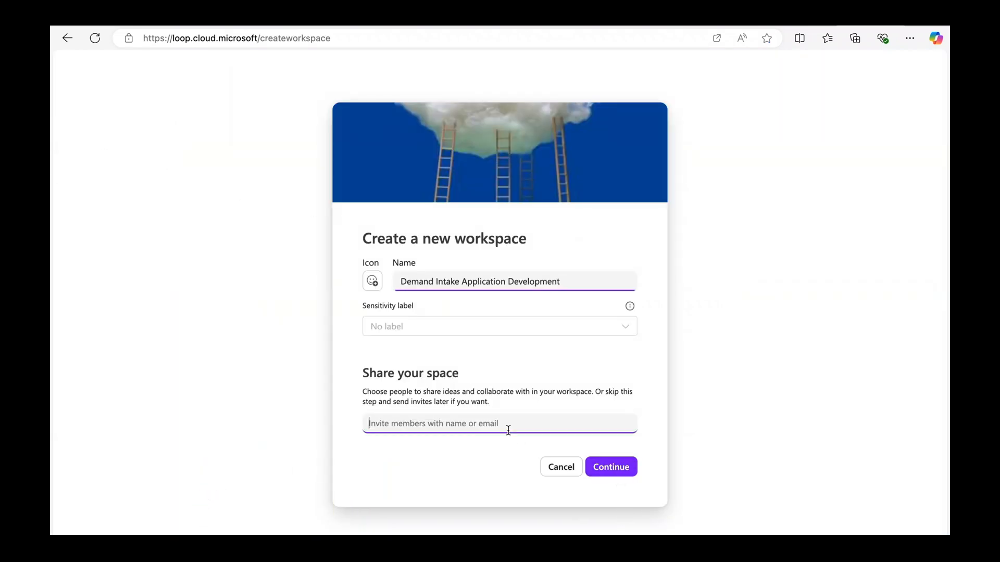
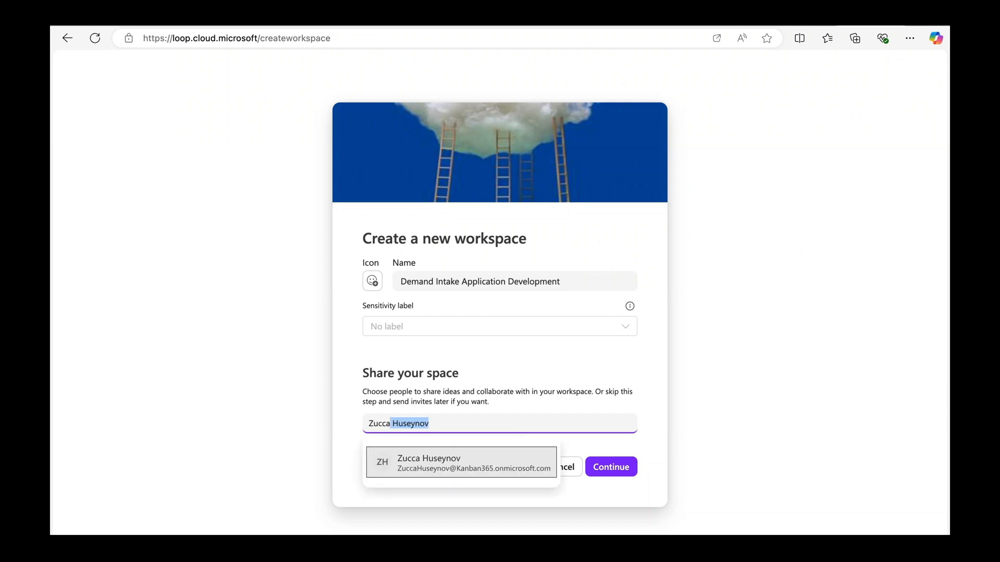
click(475, 457)
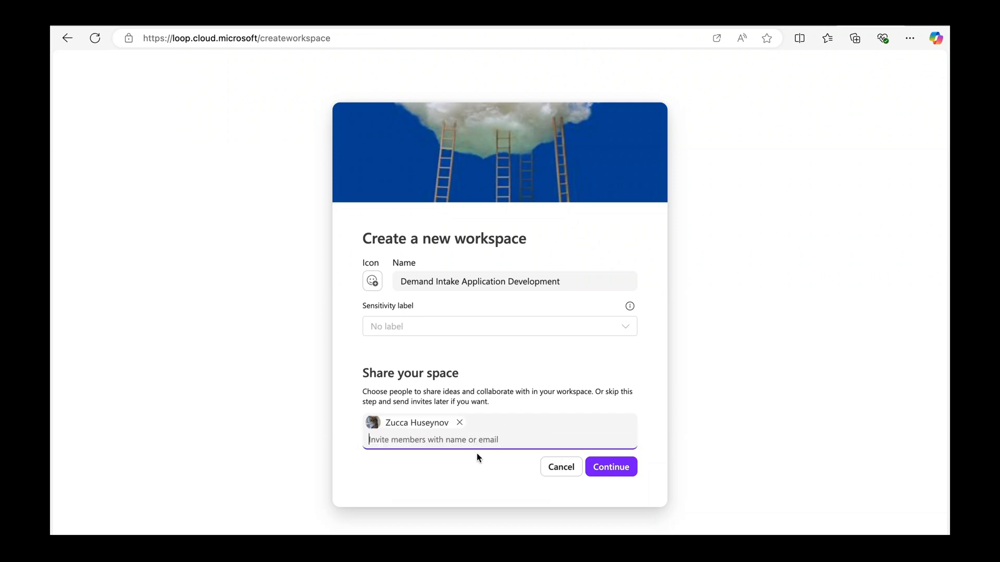
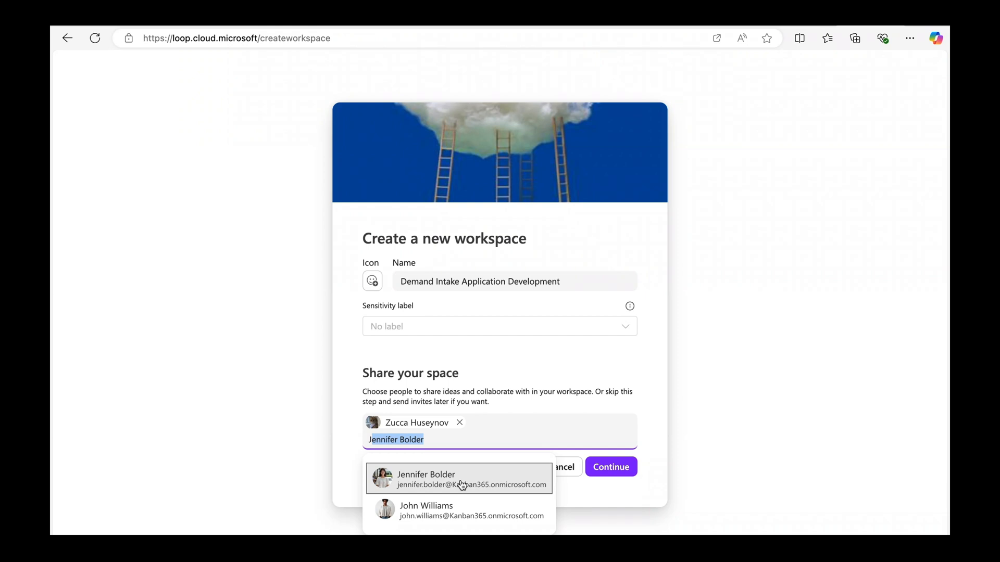
click(462, 484)
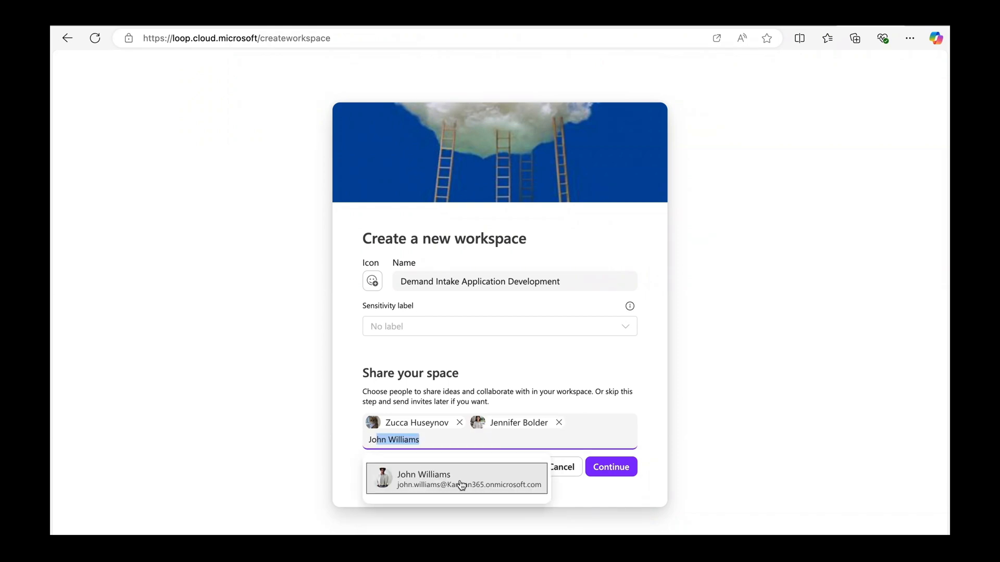
click(461, 484)
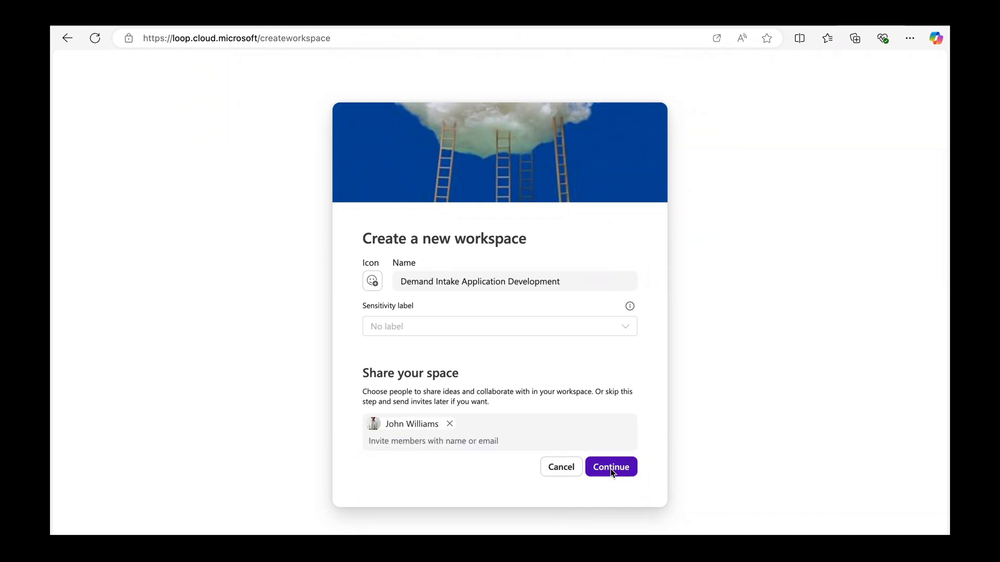
click(610, 469)
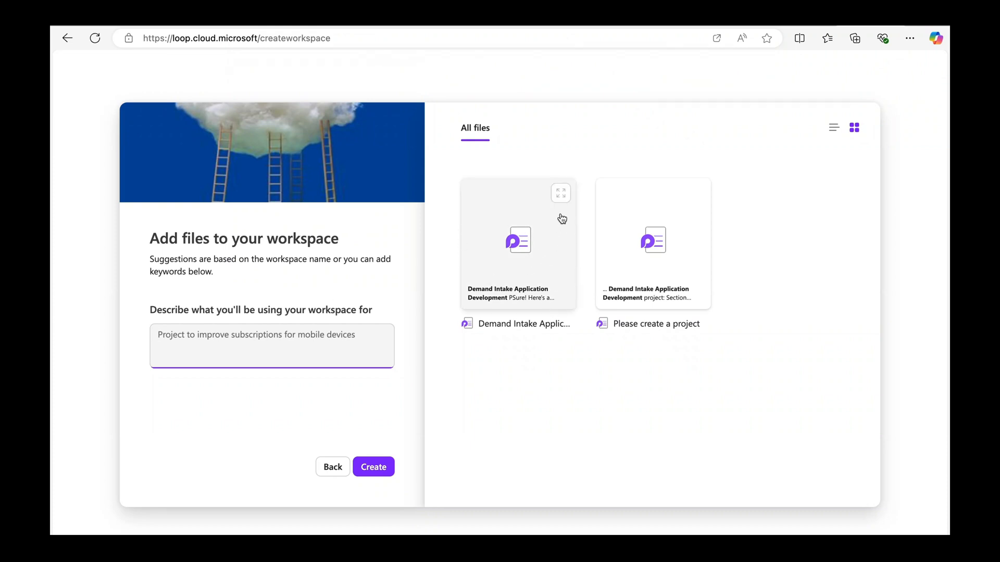
Include the Demand Intake Application Development page and create the workspace.
click(561, 198)
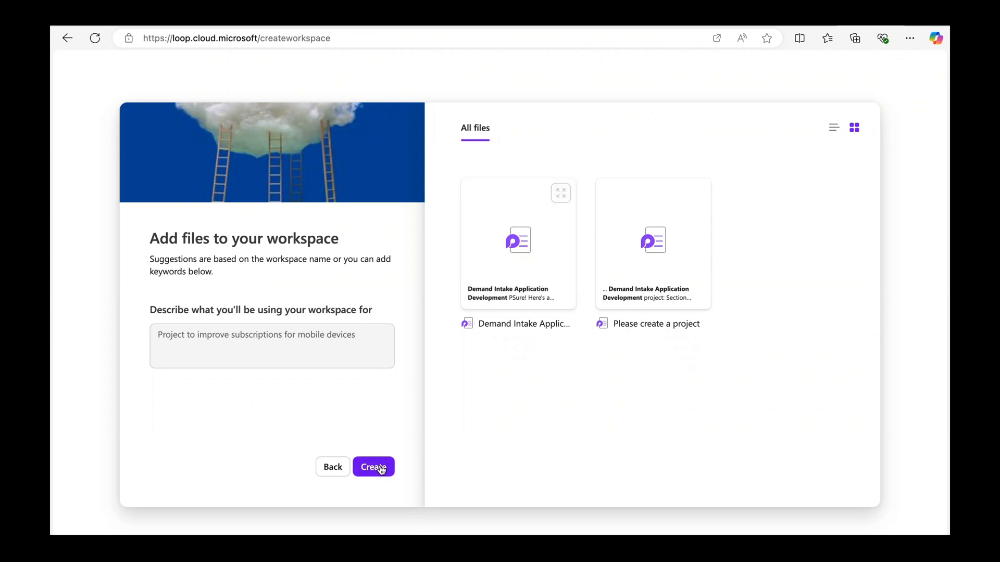
click(506, 257)
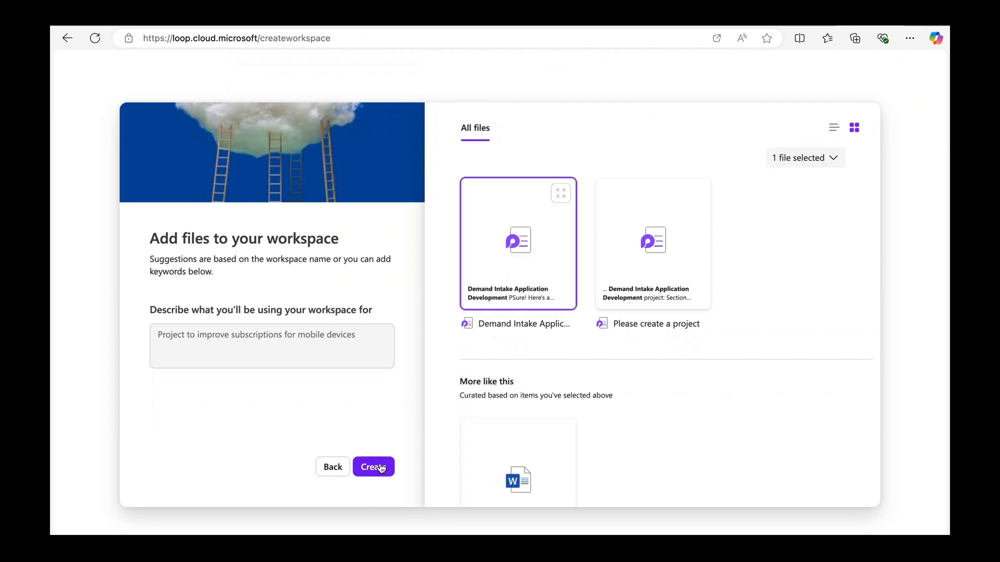
click(381, 469)
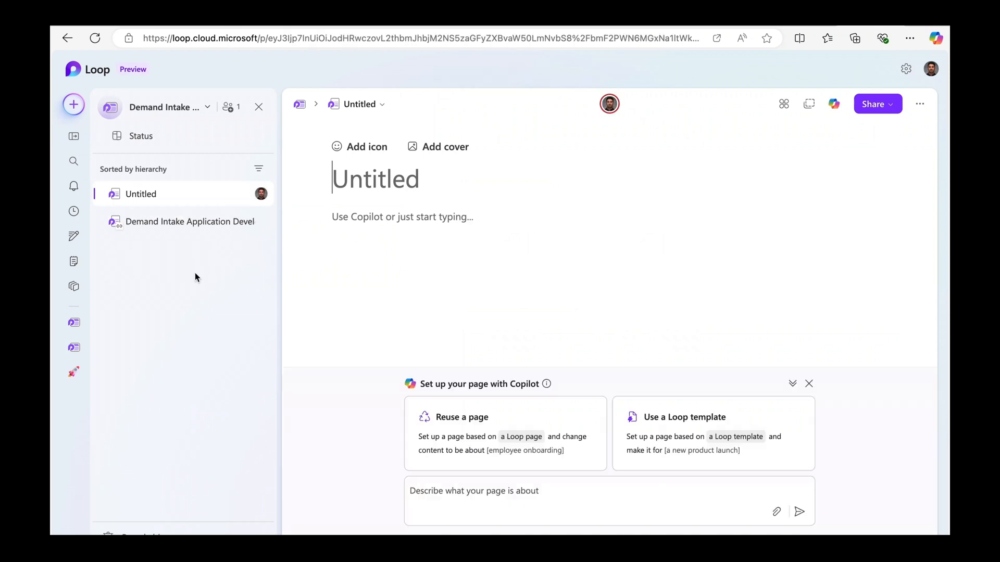
Add a new page titled 'Project Initiation Phase', fixing the spelling, with a rocket icon.
click(183, 223)
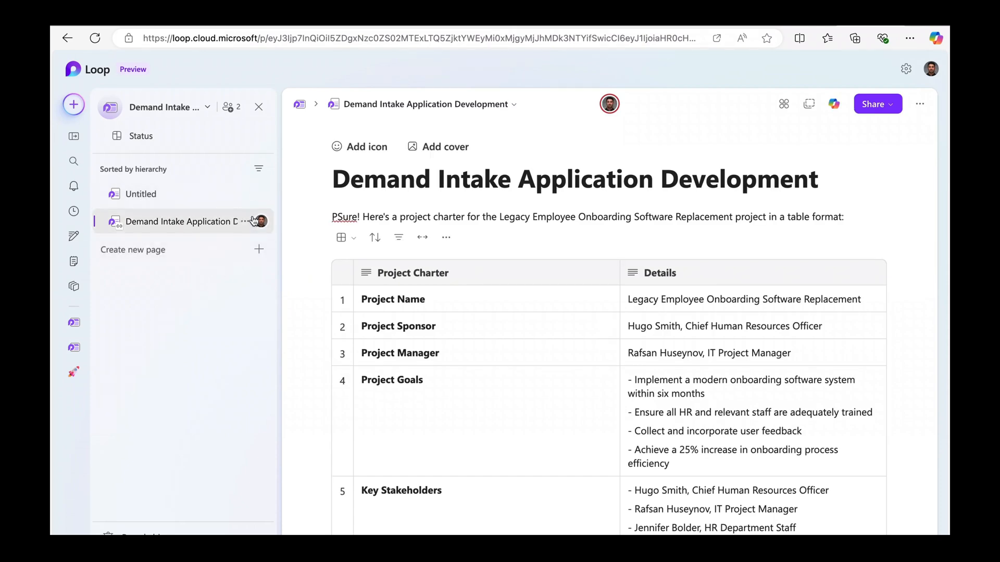
click(259, 250)
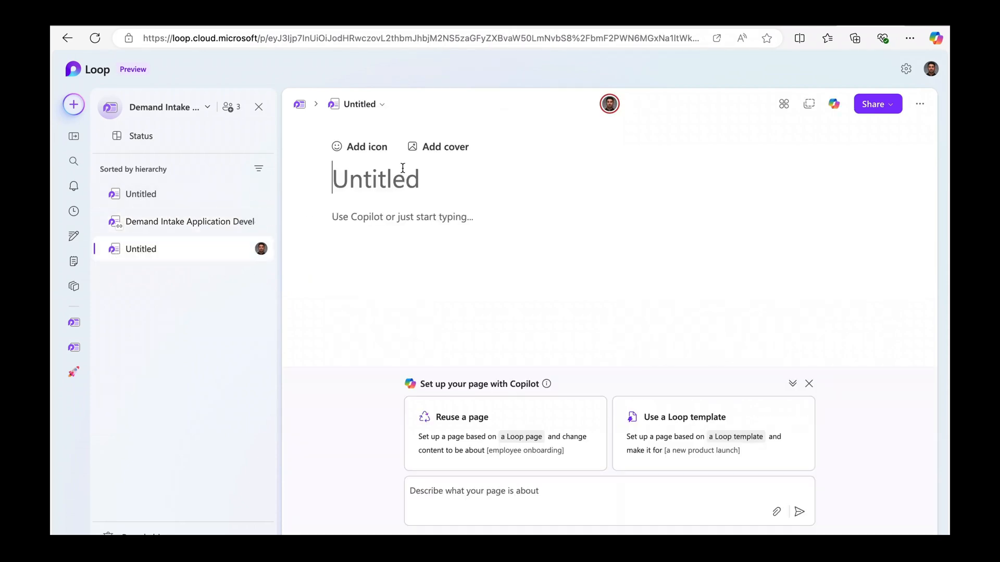
text(Project I)
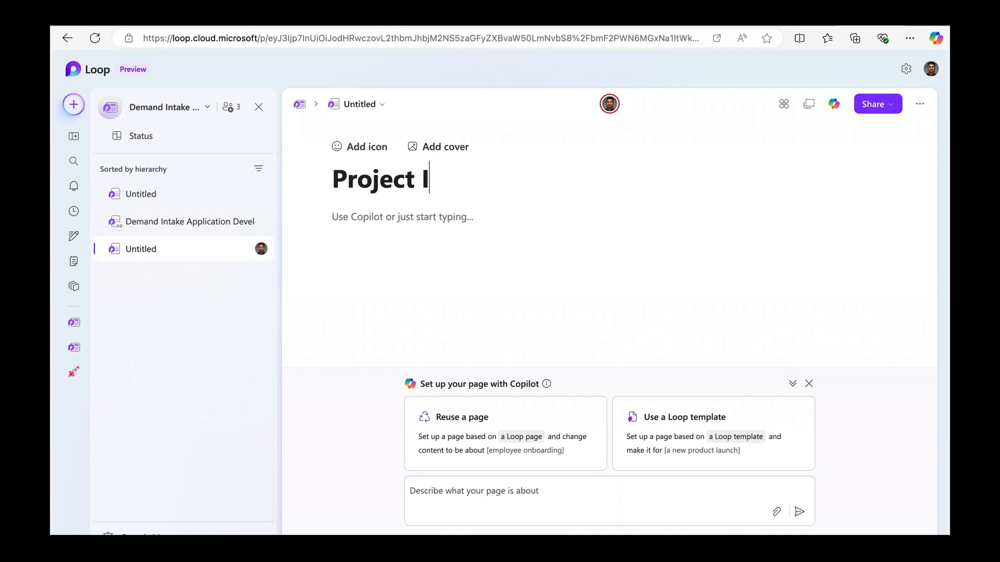
text(nitation )
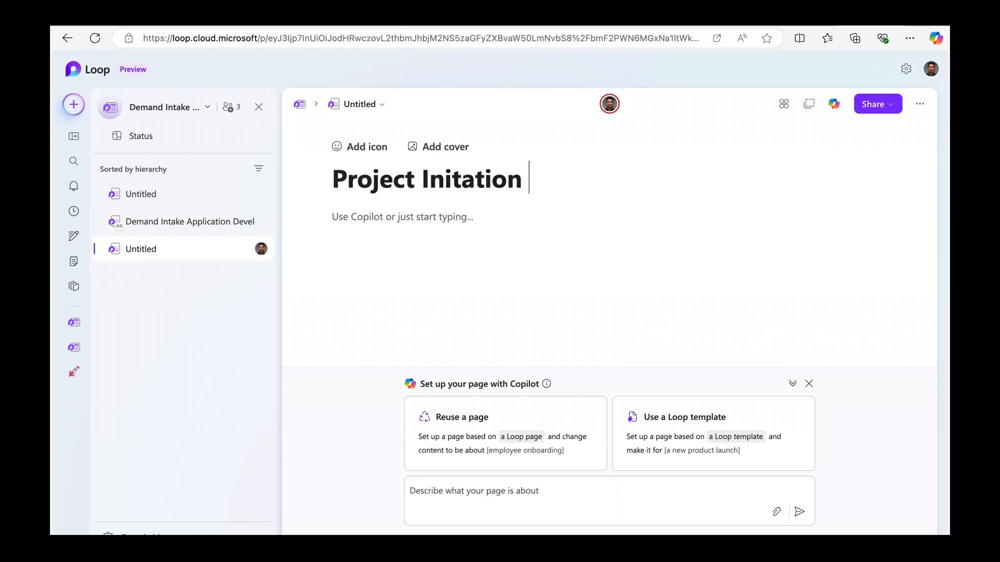
text(Phase)
right_click(454, 183)
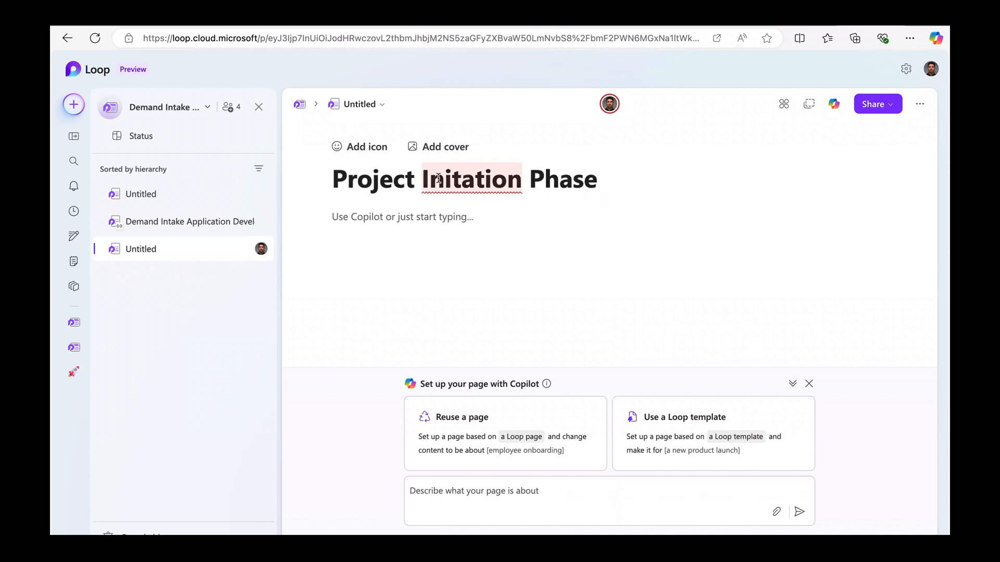
click(486, 230)
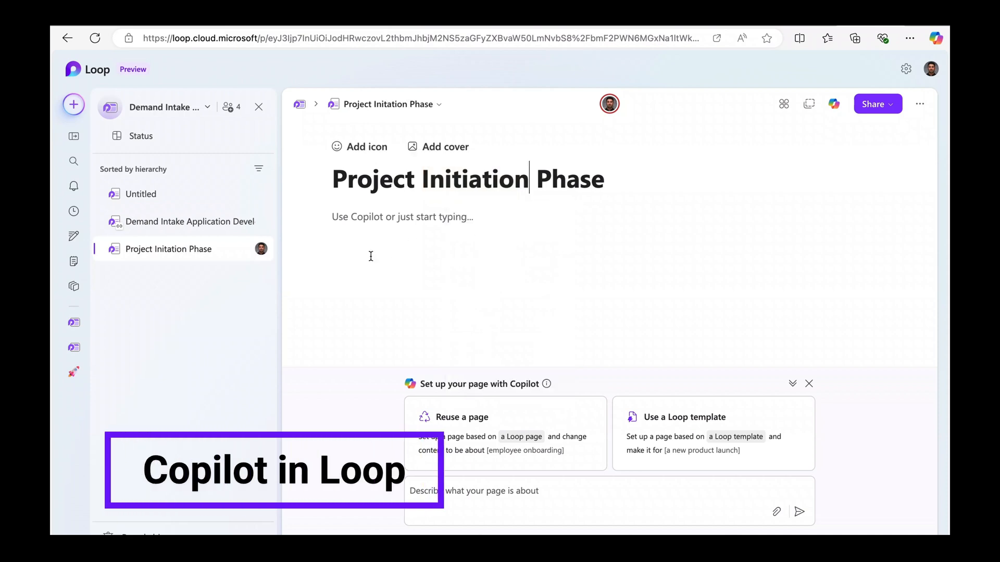
click(359, 148)
click(347, 285)
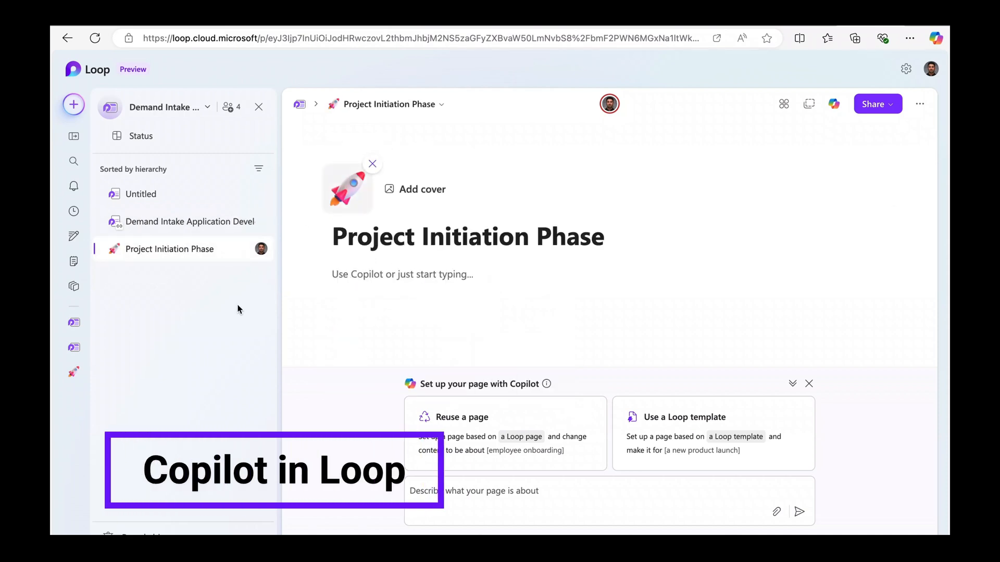
Nest the Demand Intake page under Project Initiation Phase and delete the Untitled page.
drag(184, 218, 192, 257)
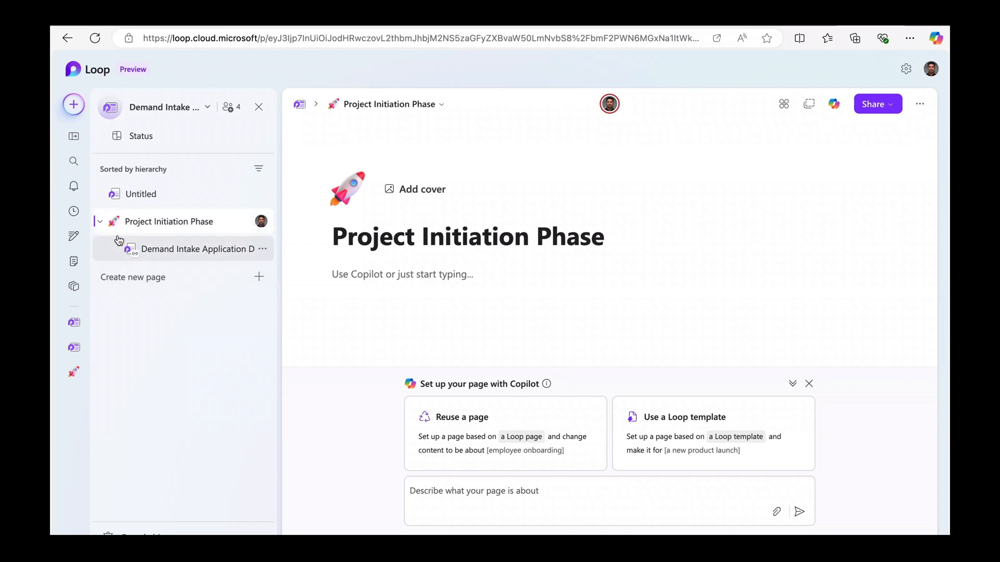
click(262, 193)
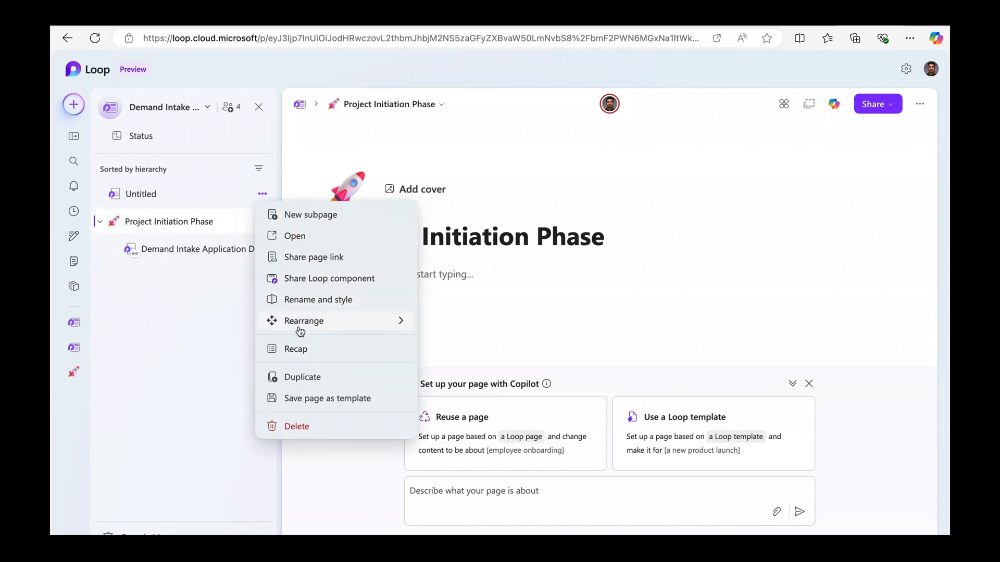
click(293, 427)
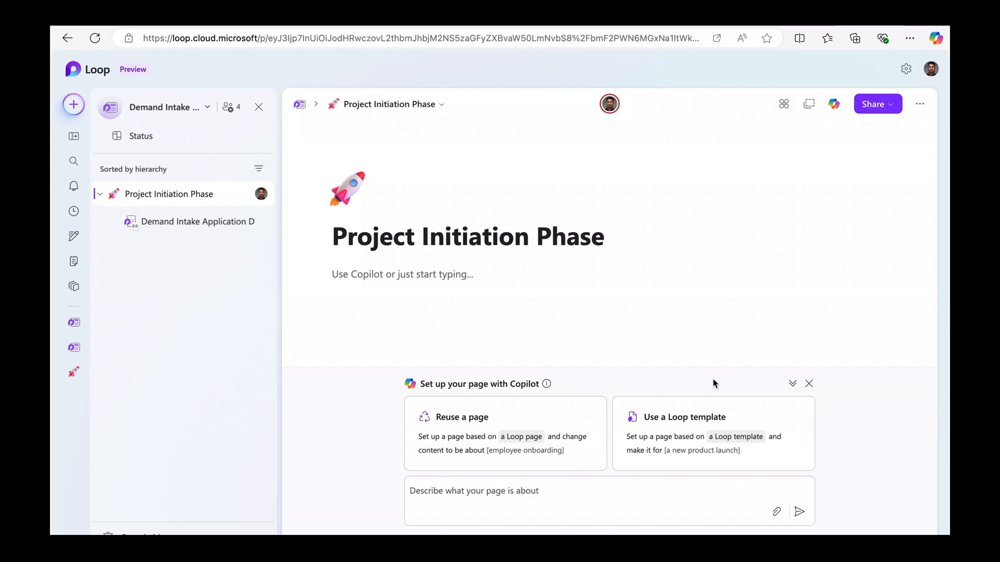
Apply the Project Brief template and prompt Copilot to draft it for Demand Intake Application Development.
click(679, 428)
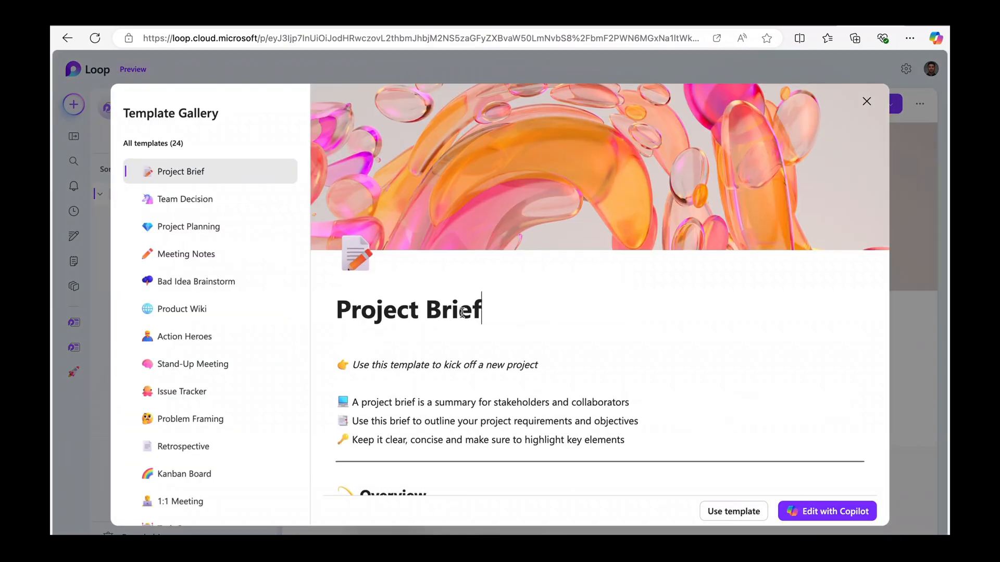
scroll(462, 313, down, 3)
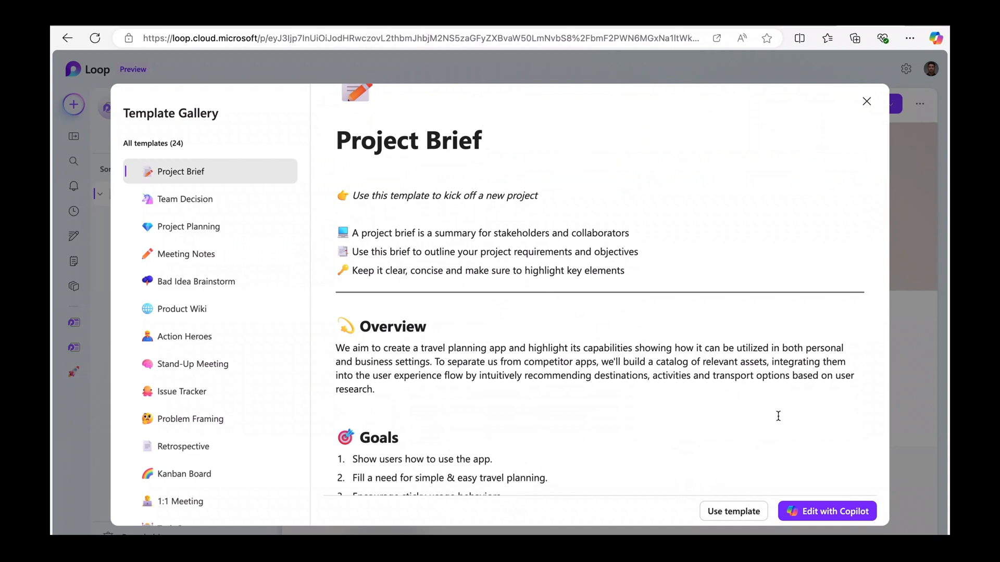
click(816, 512)
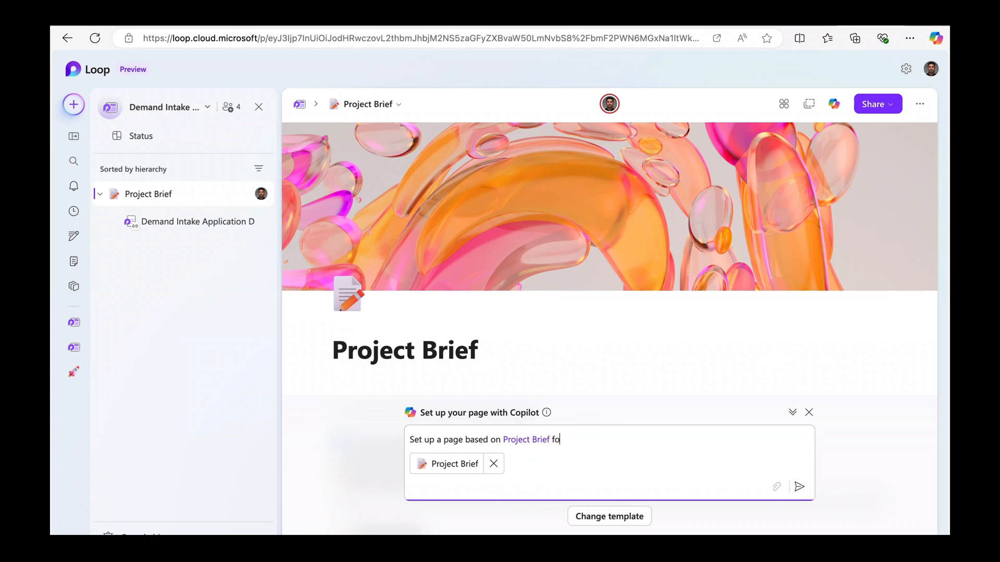
text(Demand Intake Application Development)
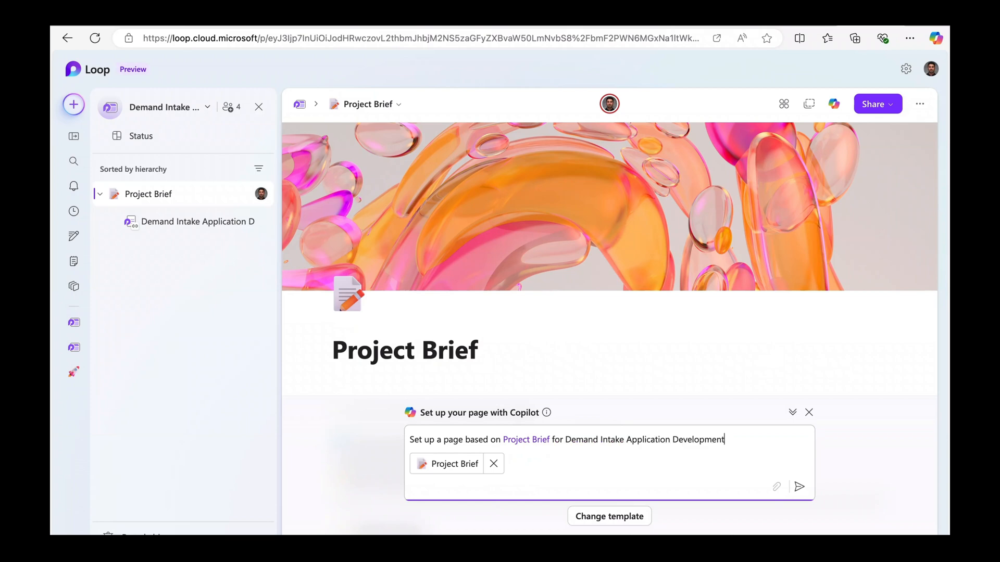
click(799, 487)
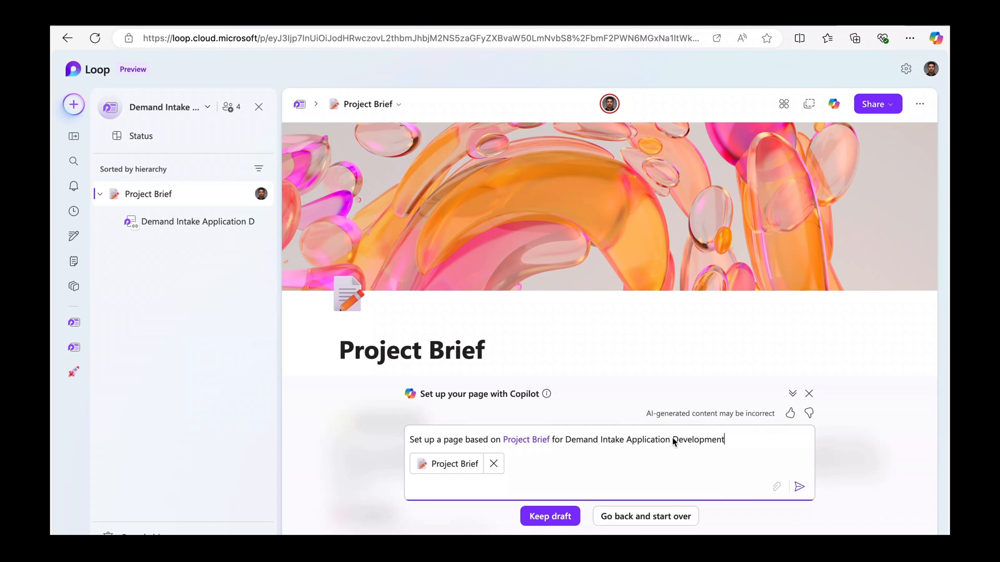
Keep Copilot's draft with Overview, Goals, Team members and Project deliverables sections.
scroll(544, 354, down, 8)
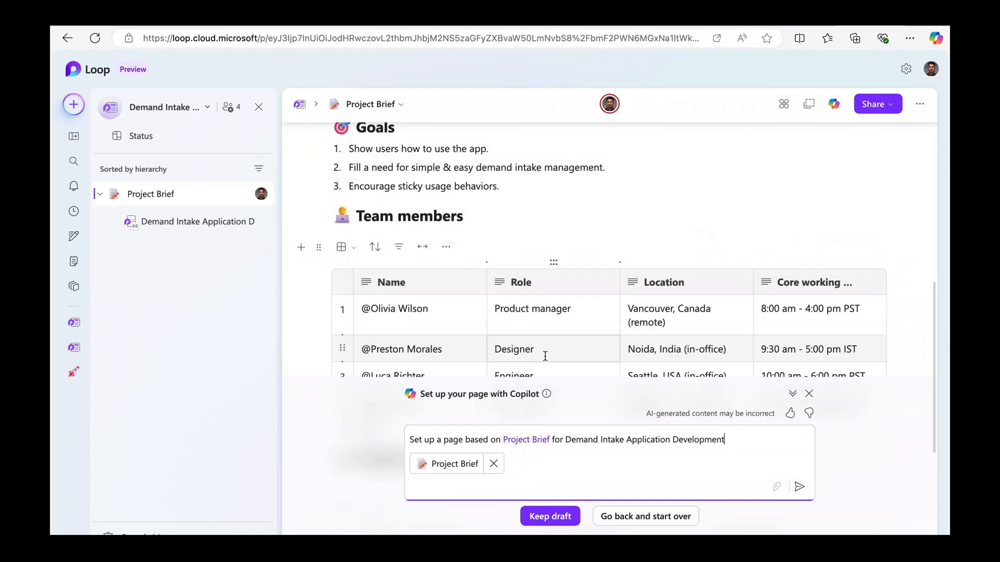
scroll(545, 354, down, 5)
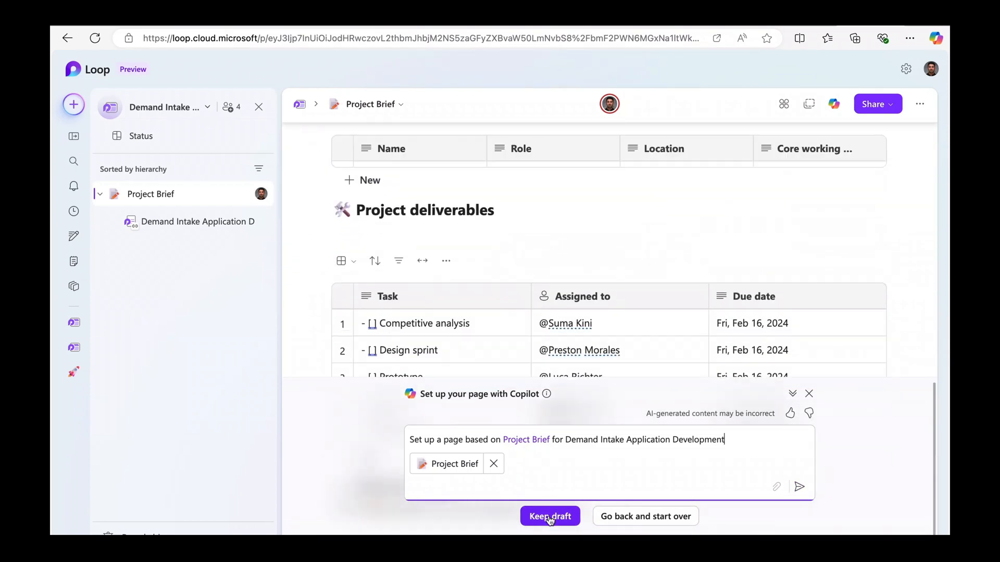
click(550, 516)
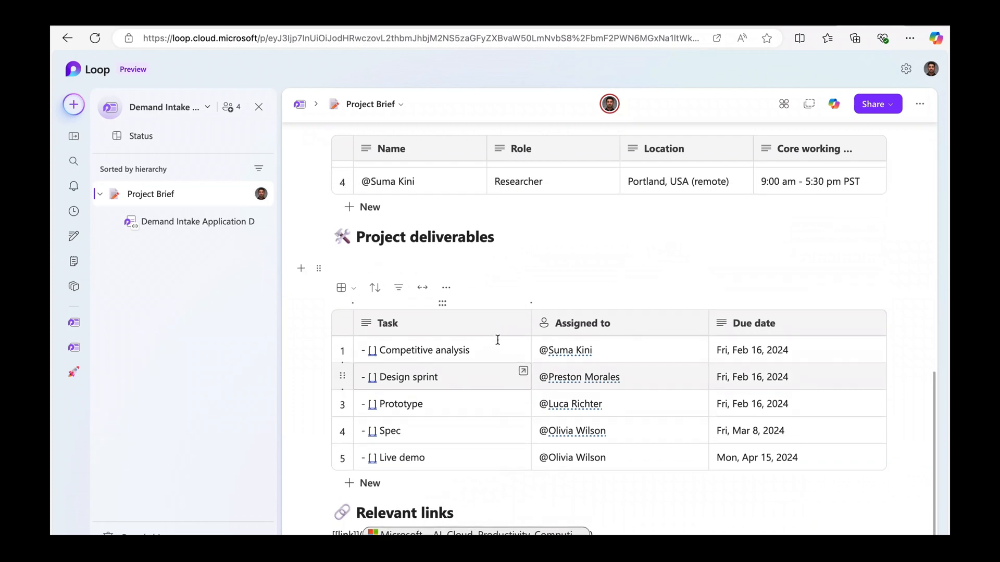
scroll(497, 340, up, 5)
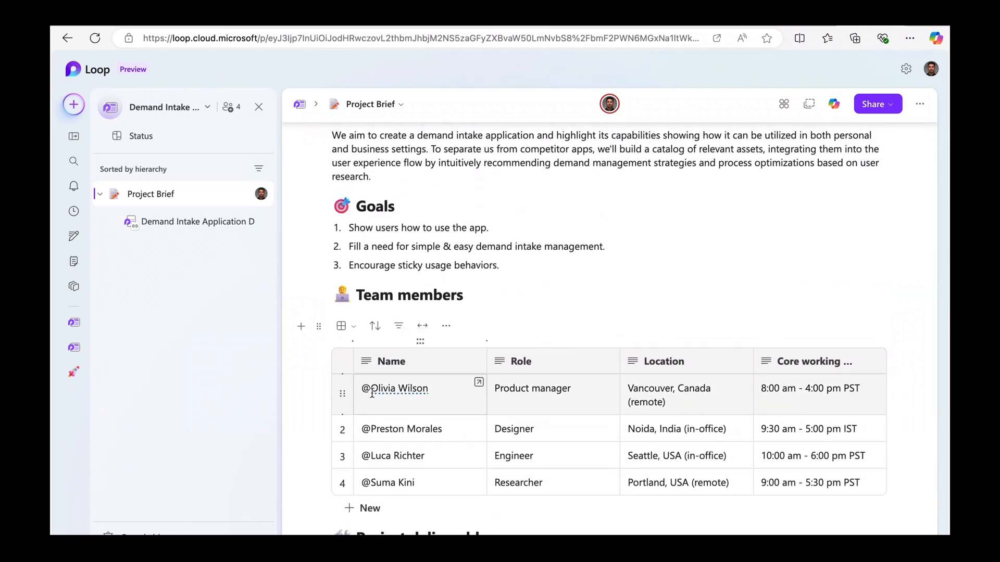
scroll(439, 350, up, 5)
scroll(438, 350, up, 1)
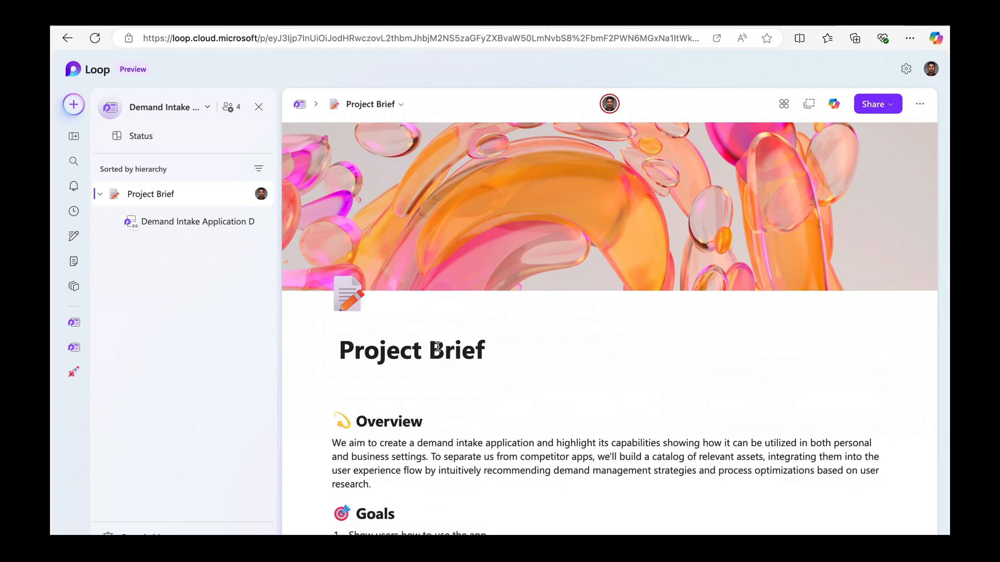
click(171, 228)
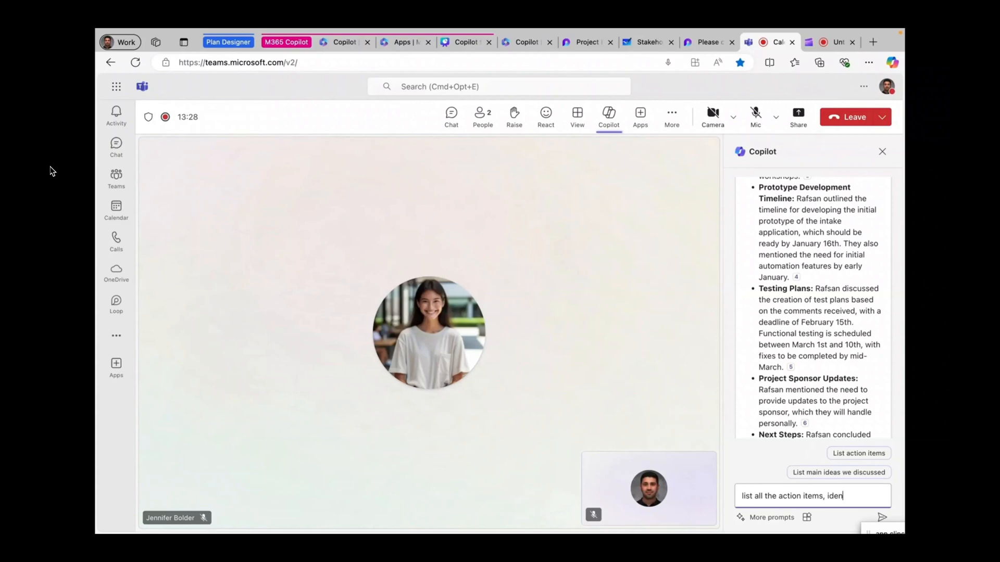
Finish the prompt asking Copilot to list all action items and their task owners, and send it.
text(the task owners)
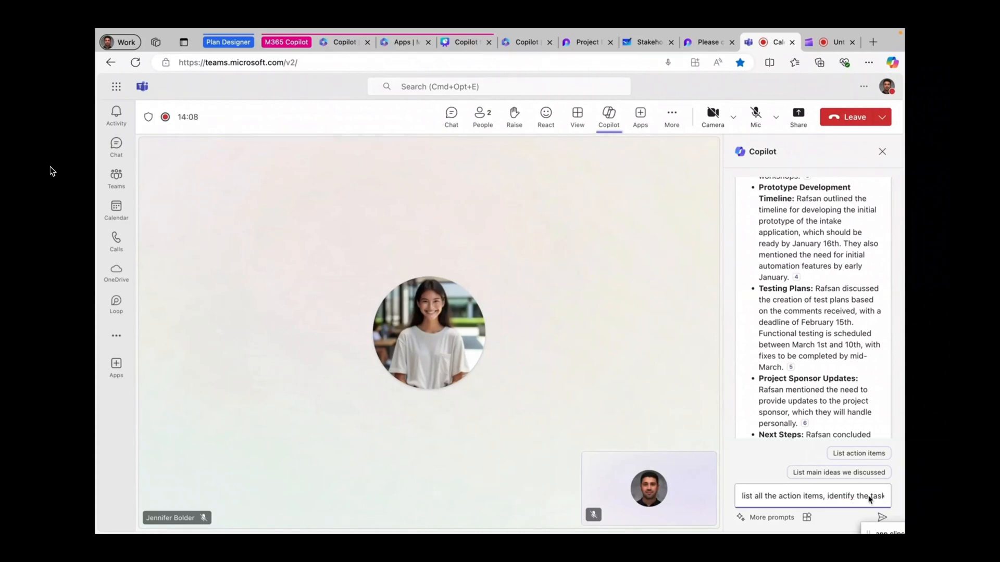
key(Return)
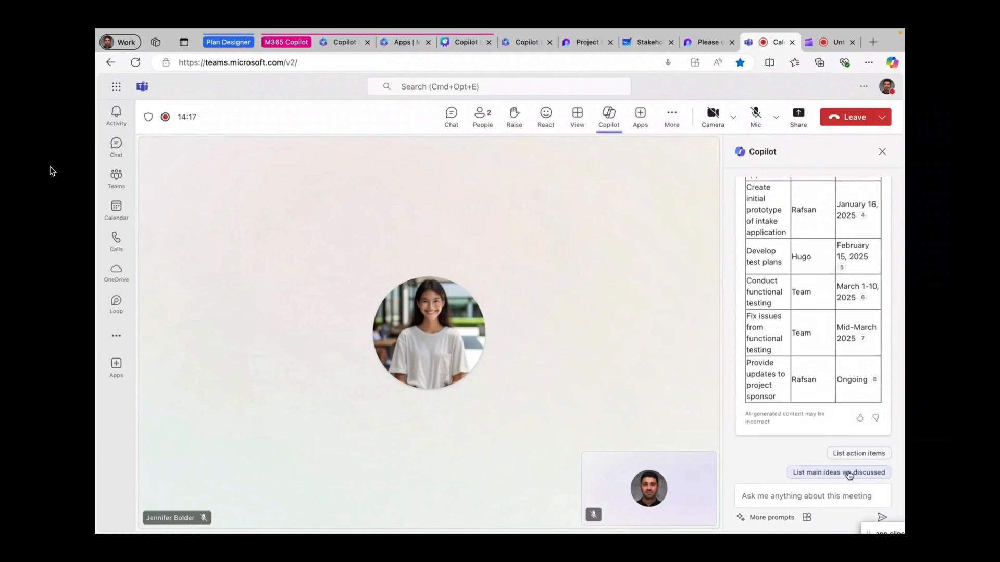
Copy Copilot's Task, Owner and Due Date table and return to the Loop 'Please create a project' page.
scroll(802, 322, up, 5)
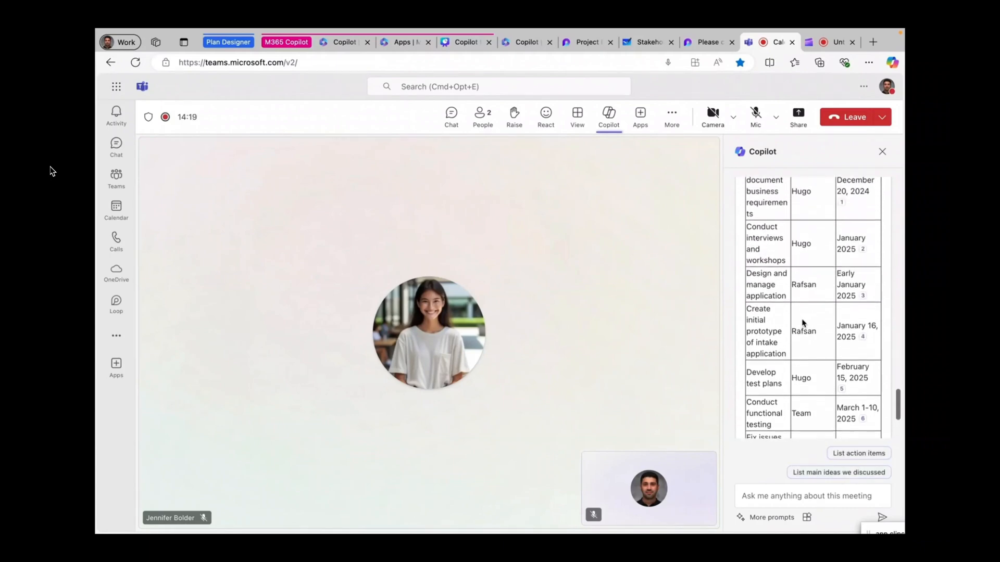
scroll(802, 322, up, 4)
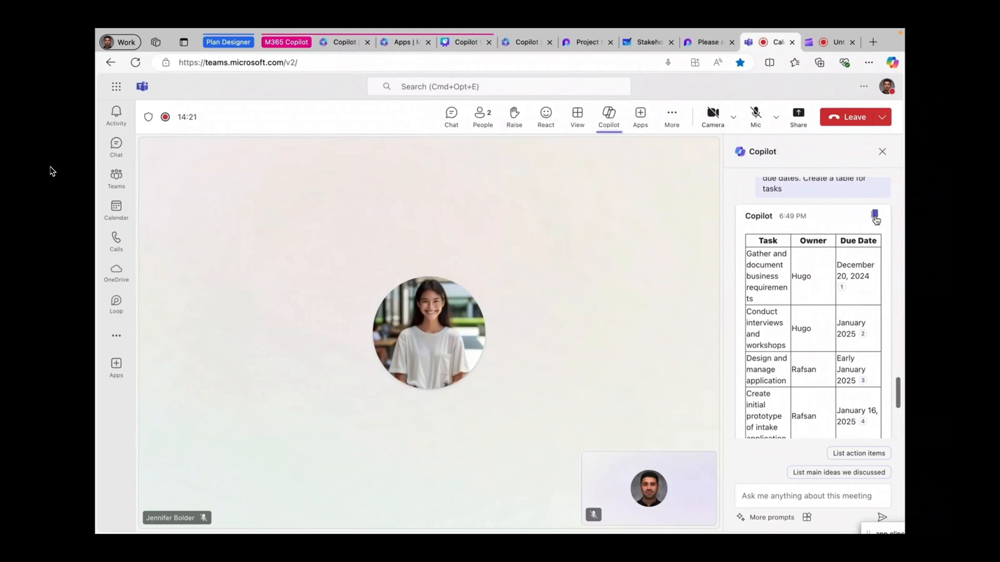
click(874, 218)
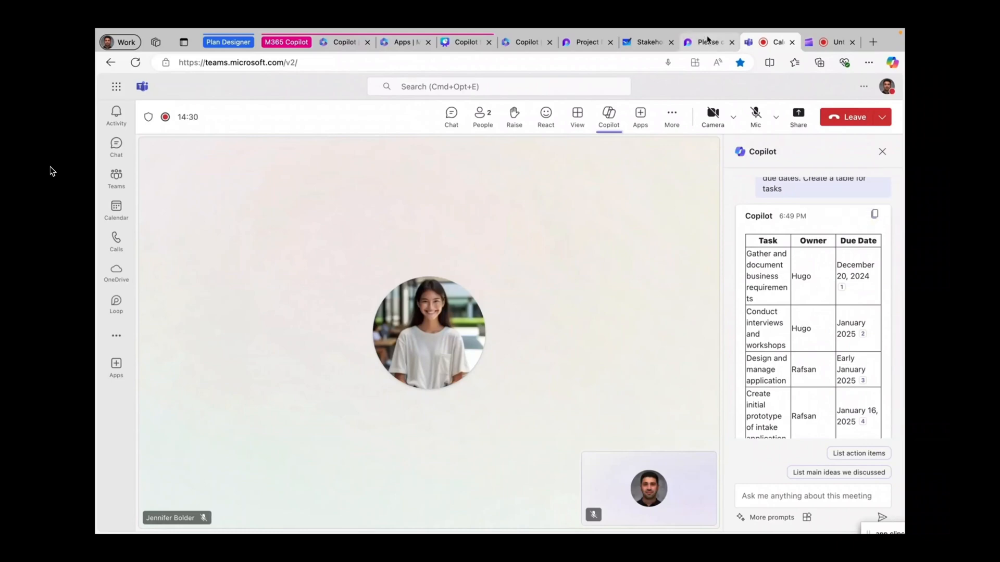
click(707, 41)
Paste the eight-task action-item table into the Loop charter page.
scroll(381, 384, down, 3)
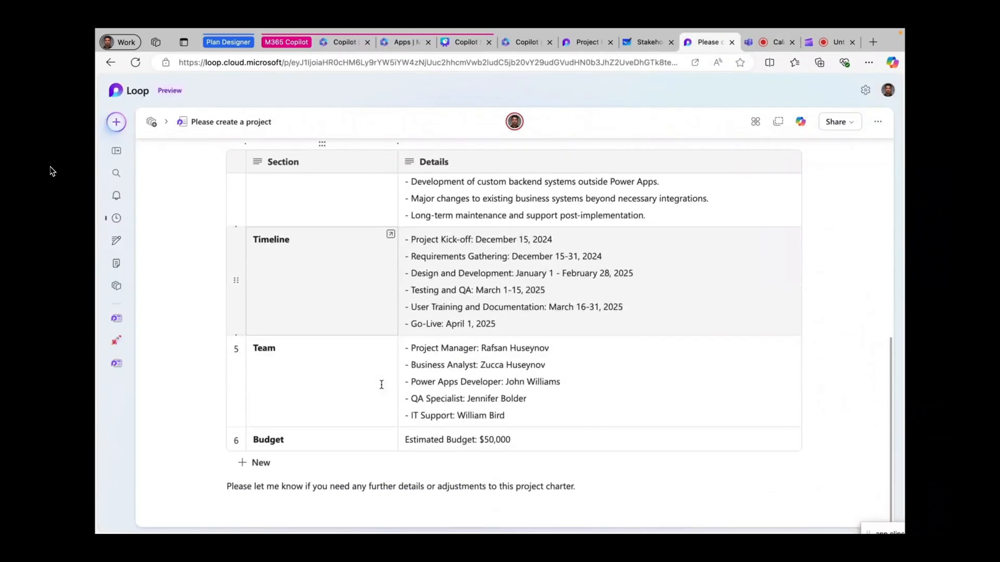
scroll(381, 384, down, 1)
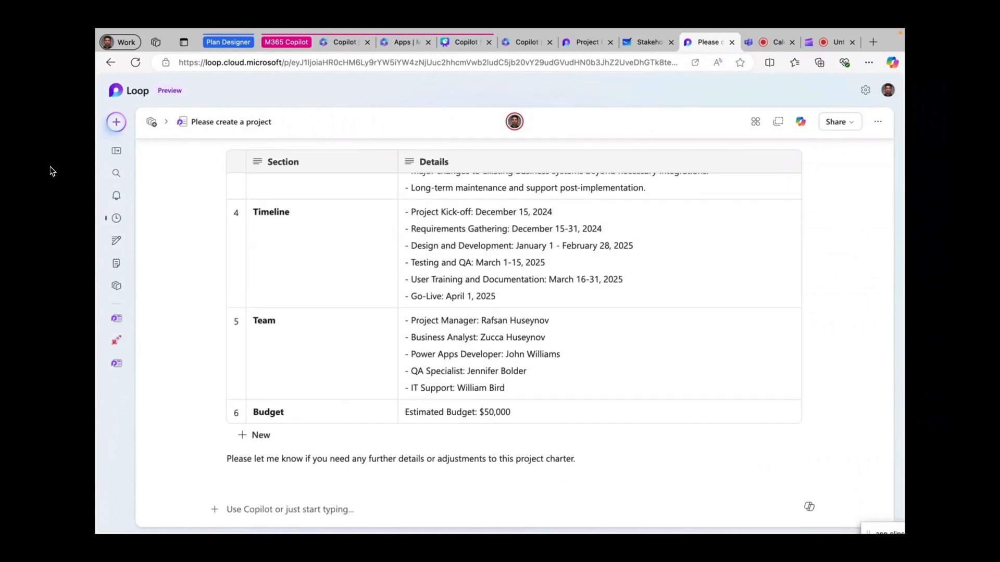
key(super+v)
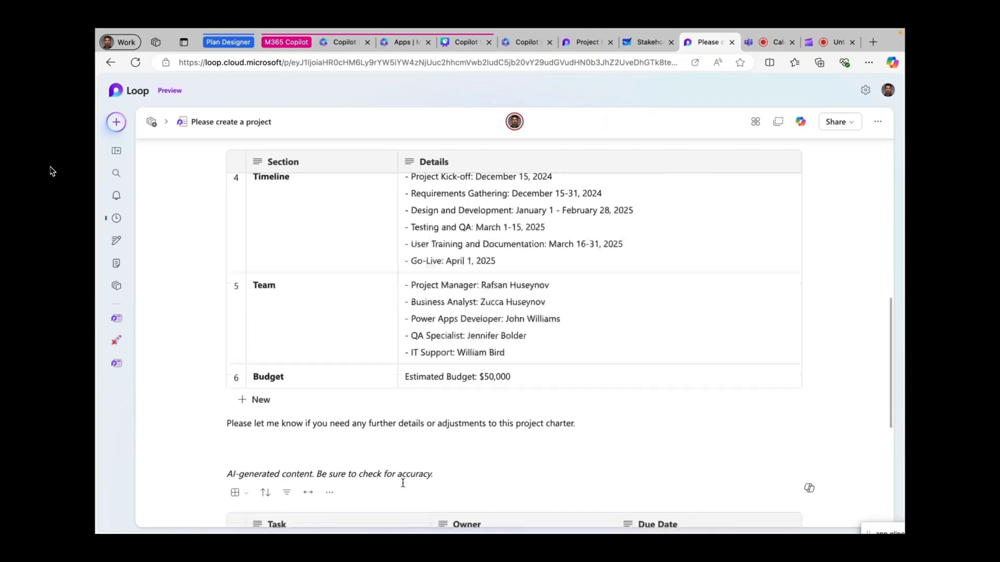
scroll(402, 482, down, 5)
click(693, 238)
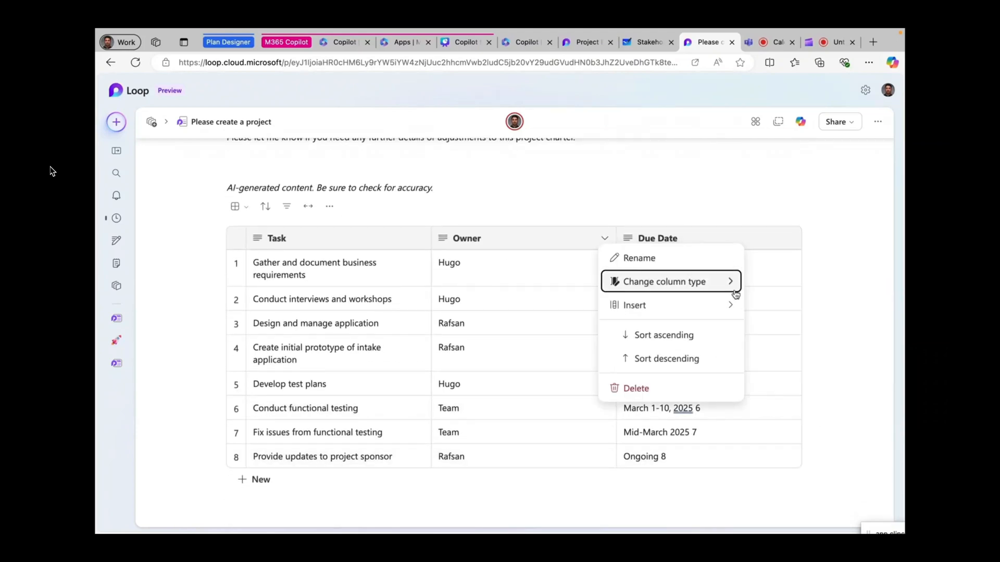
Turn the first task's owner into an @-mention of that person and share the page with them.
click(457, 261)
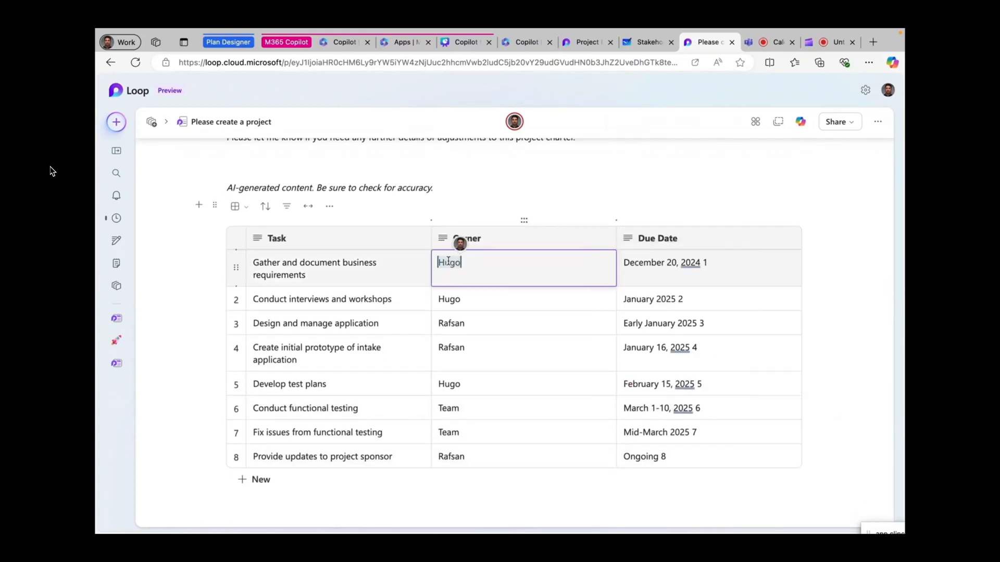
text(@Hug)
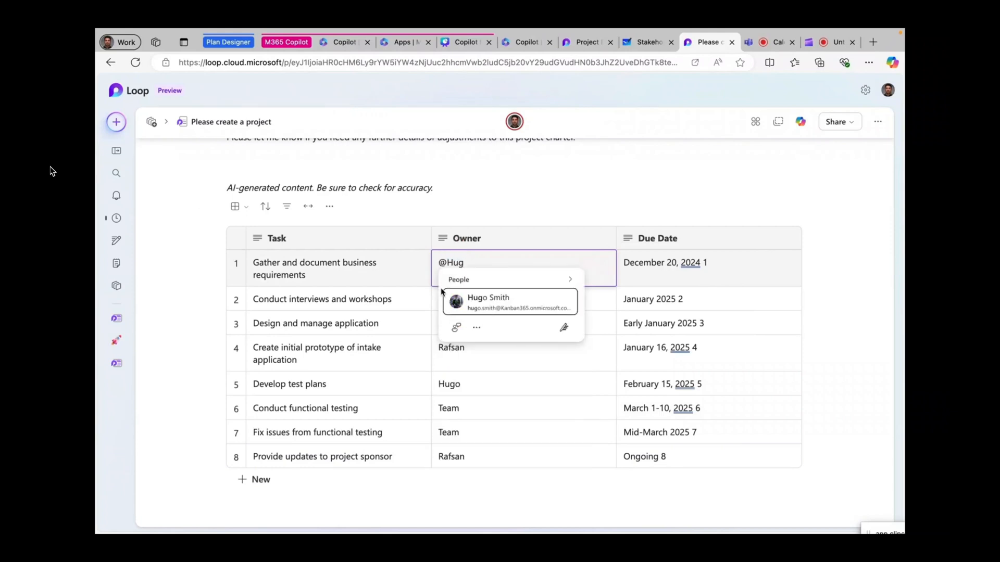
click(474, 298)
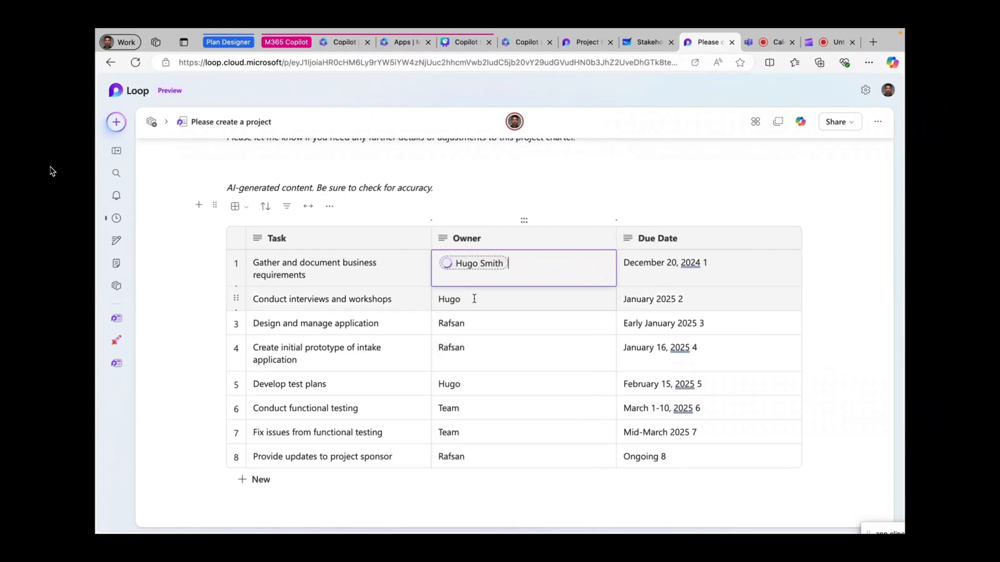
click(446, 263)
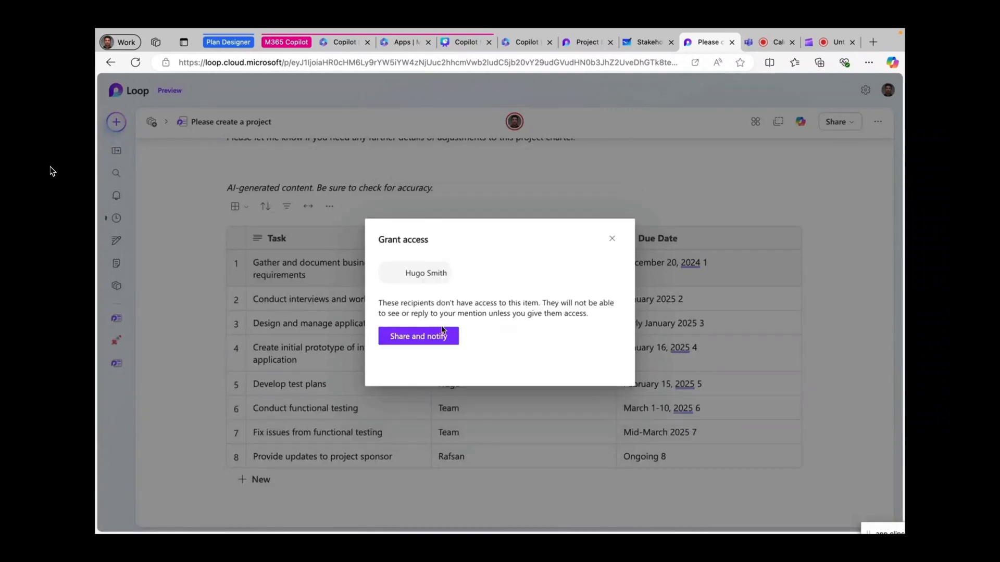
click(443, 336)
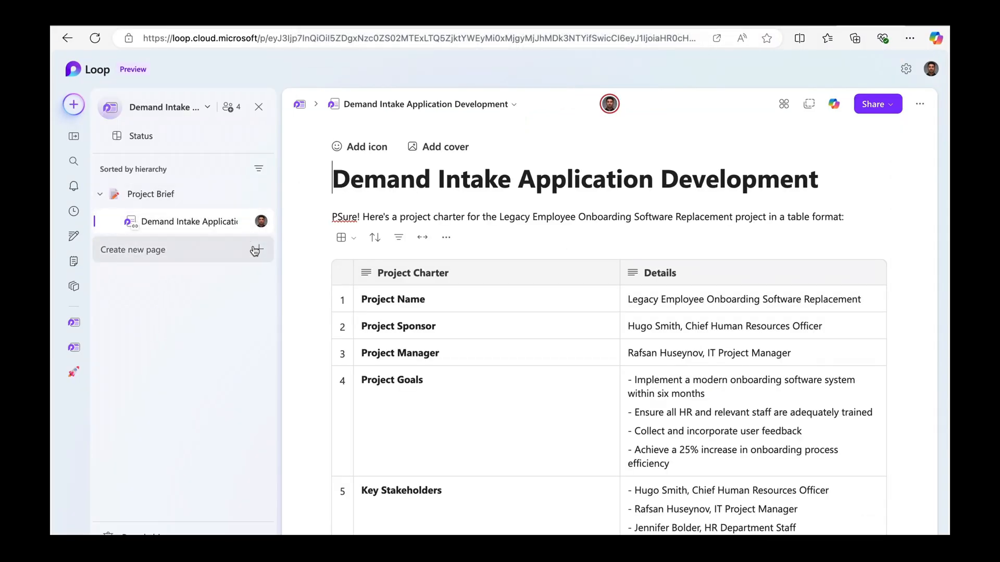
Create a new page and ask Copilot to 'Create a Project Task Tracking table'.
click(255, 249)
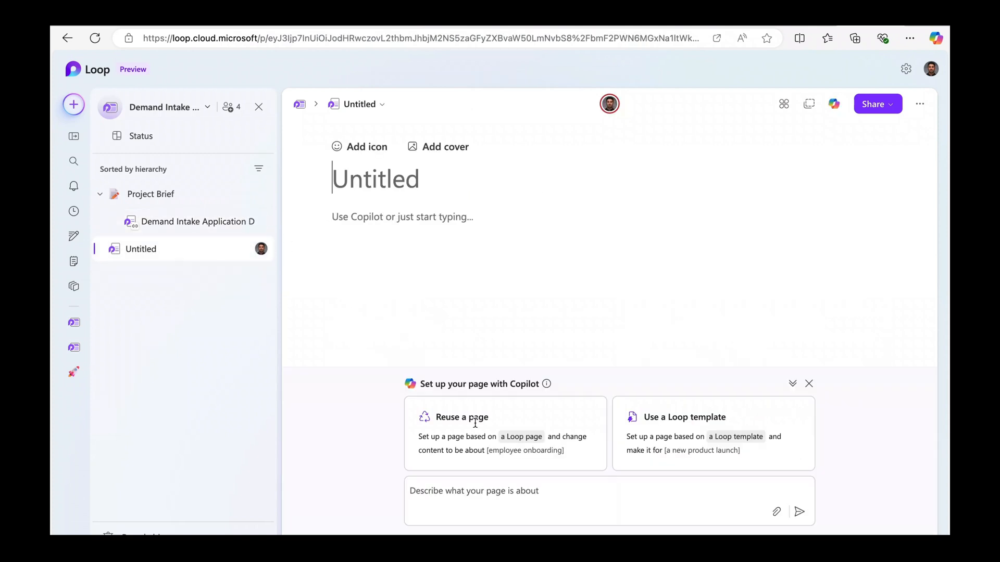
click(468, 490)
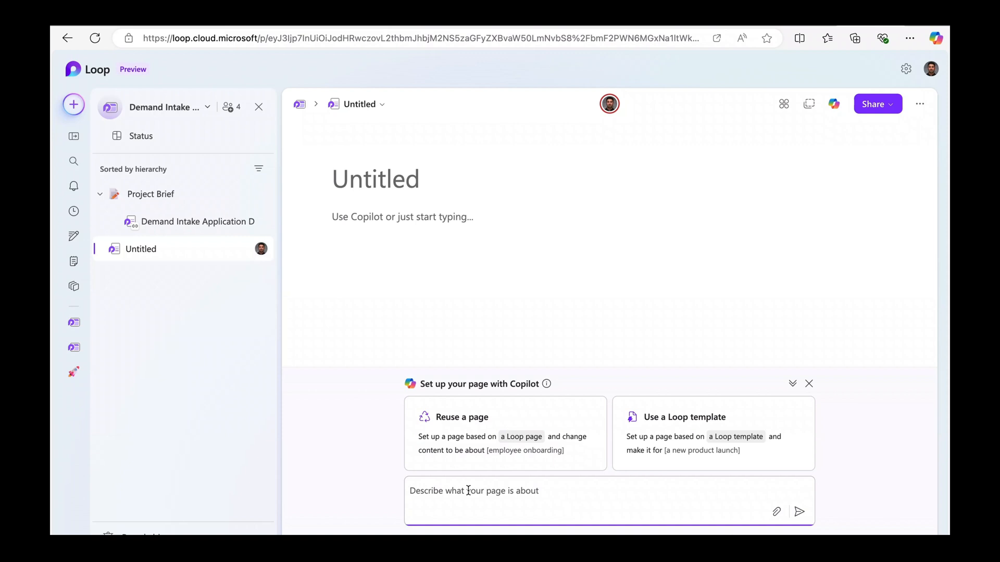
text(Create a Project Task Tracking table)
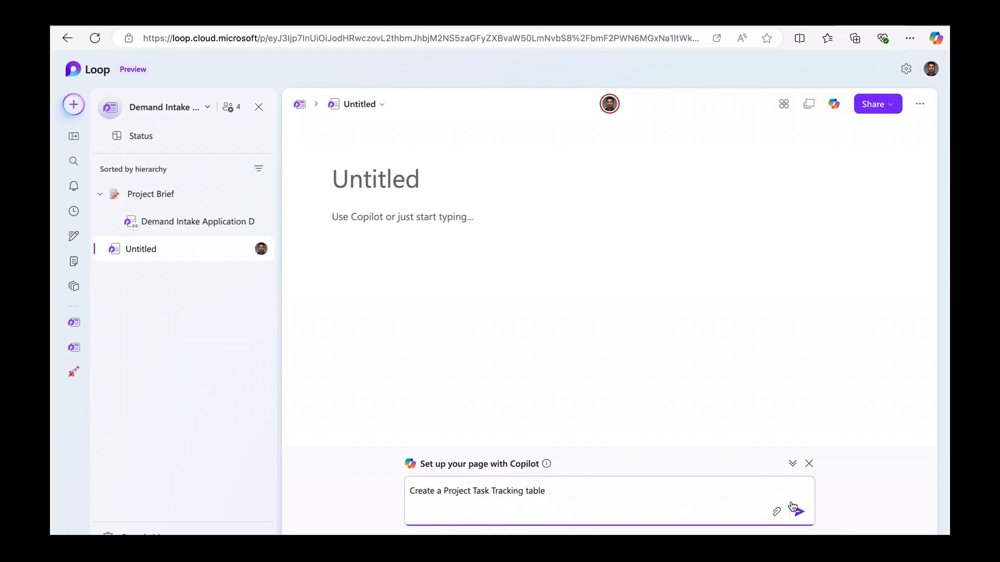
click(798, 511)
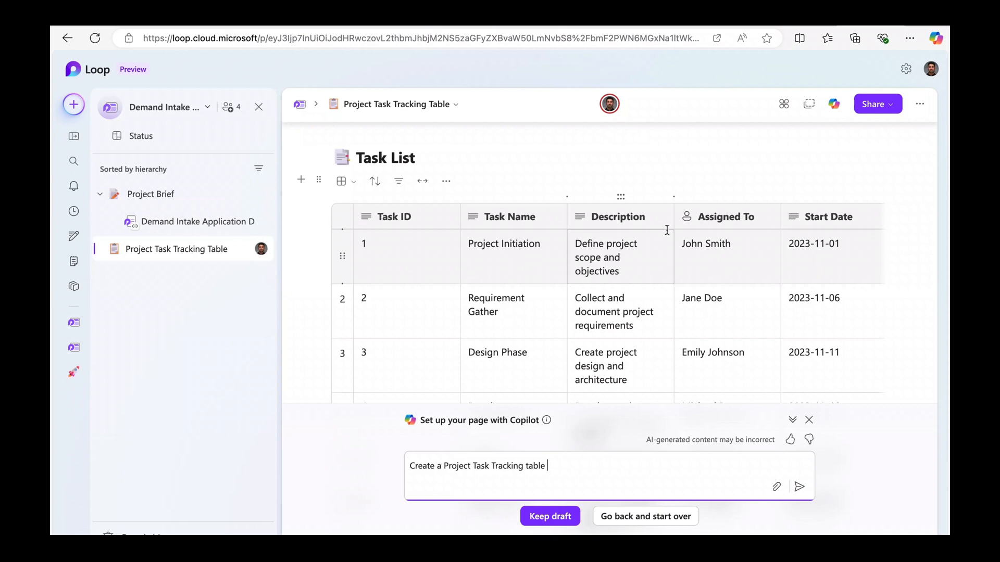
Keep Copilot's drafted Task List on the new page.
scroll(666, 230, down, 2)
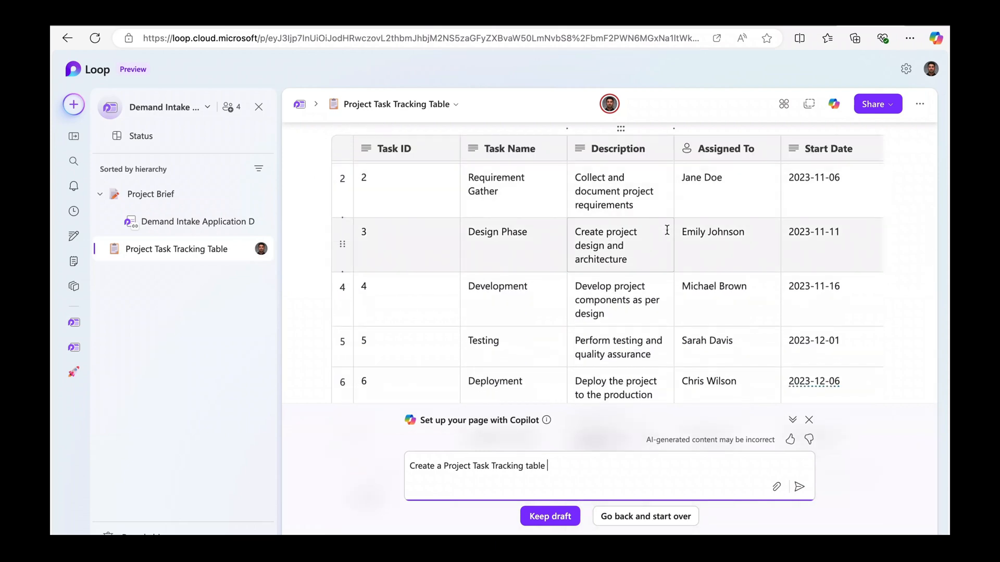
scroll(667, 230, up, 3)
scroll(667, 229, down, 3)
click(547, 516)
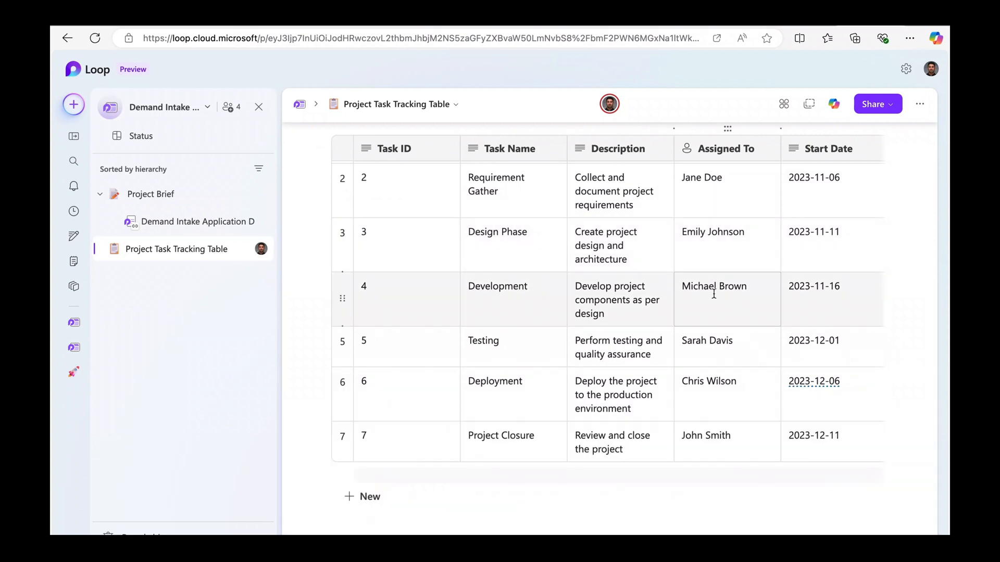
Move Project Task Tracking Table above Demand Intake Application Development under Project Brief.
scroll(714, 295, up, 2)
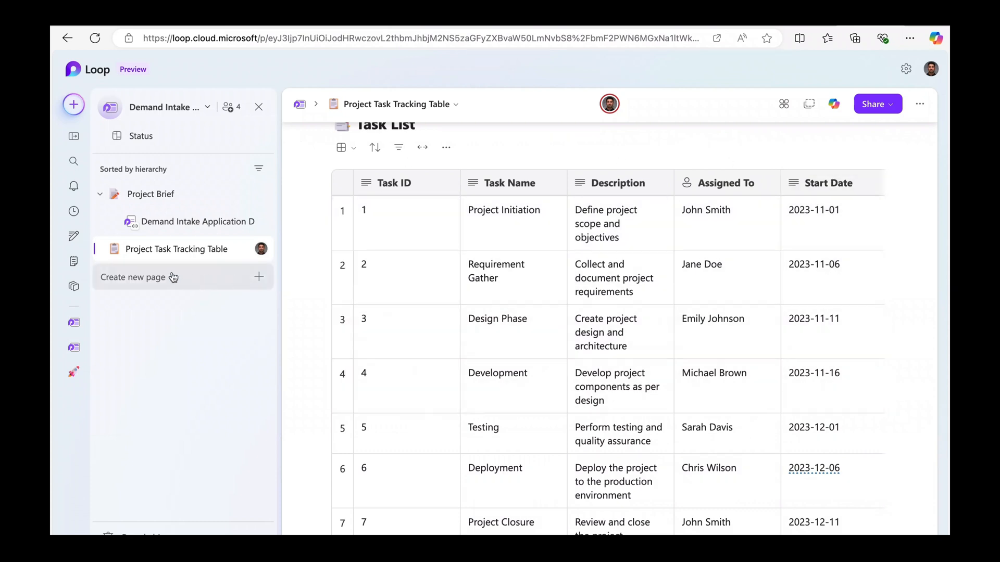
drag(138, 258, 159, 213)
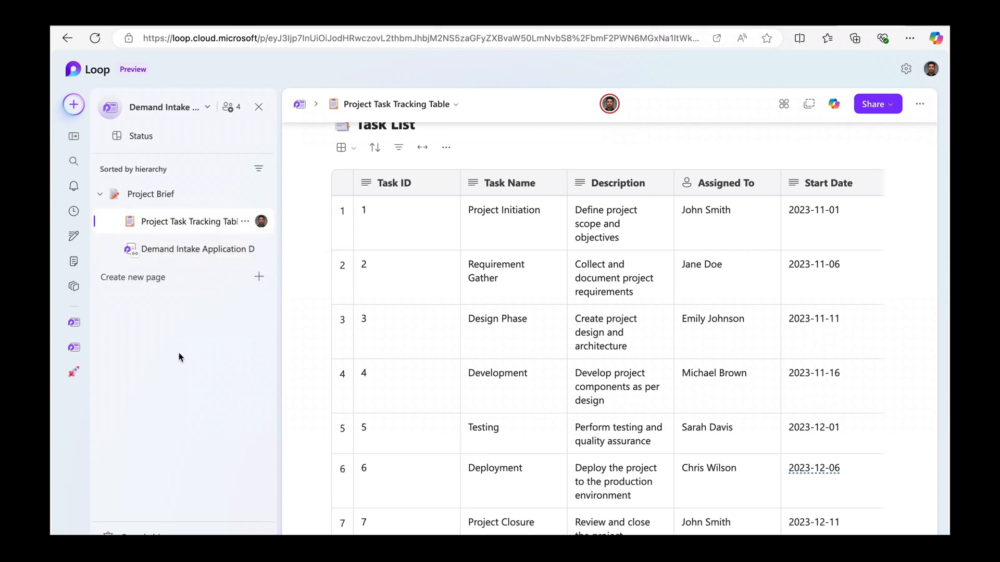
click(100, 194)
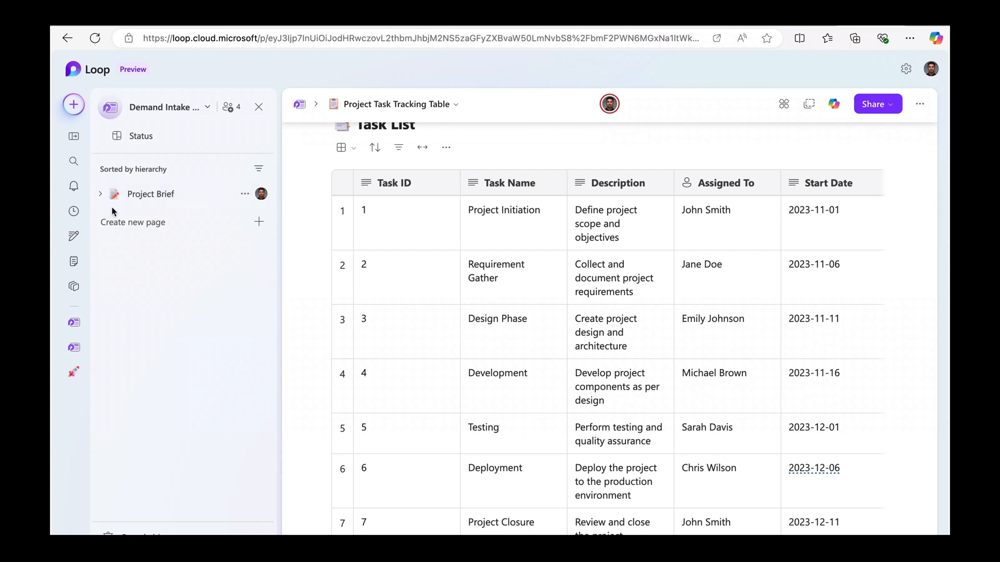
click(100, 194)
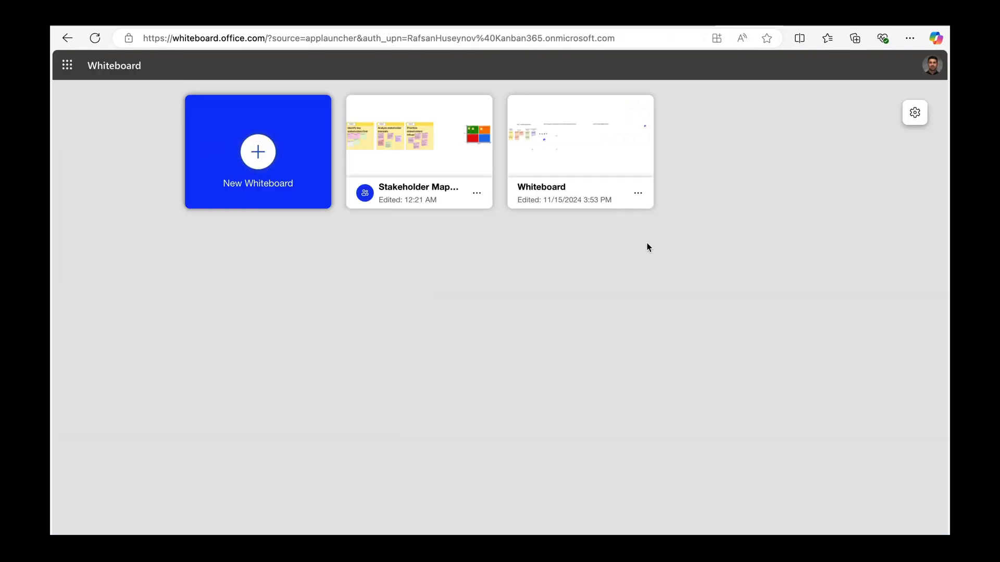
Open the Stakeholder Mapping board and have Copilot suggest stakeholder-mapping ideas from a pasted prompt.
click(385, 189)
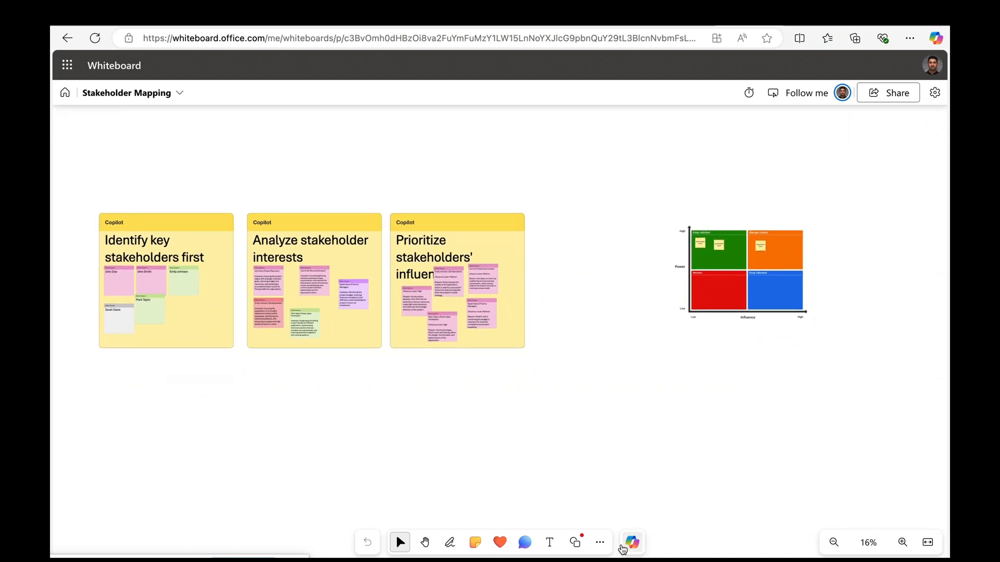
click(631, 547)
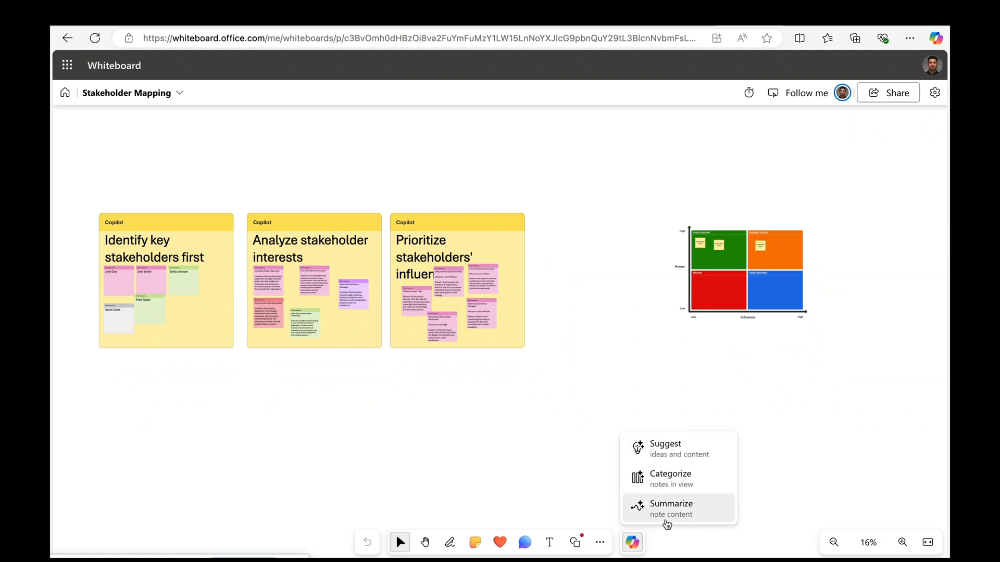
click(680, 458)
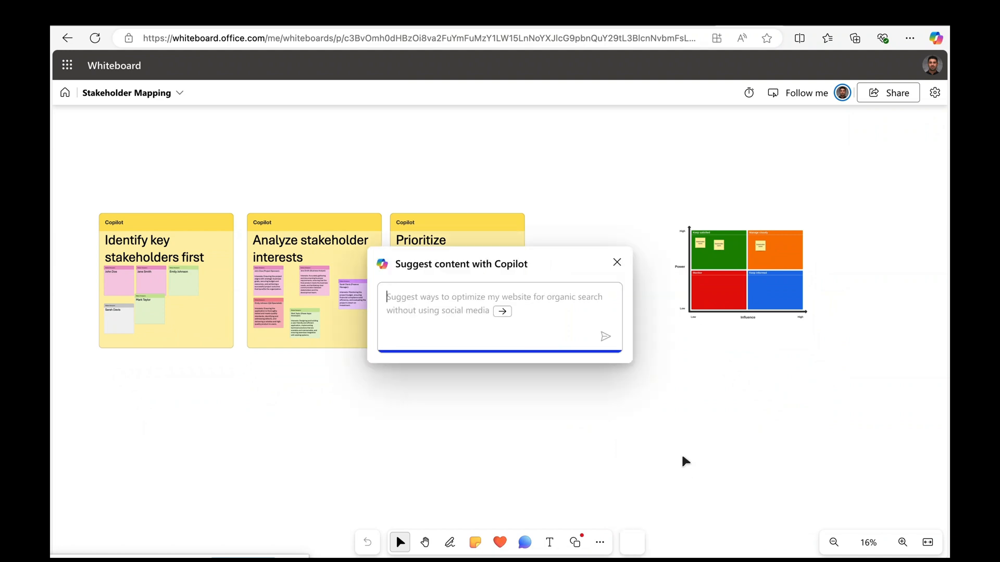
key(ctrl+v)
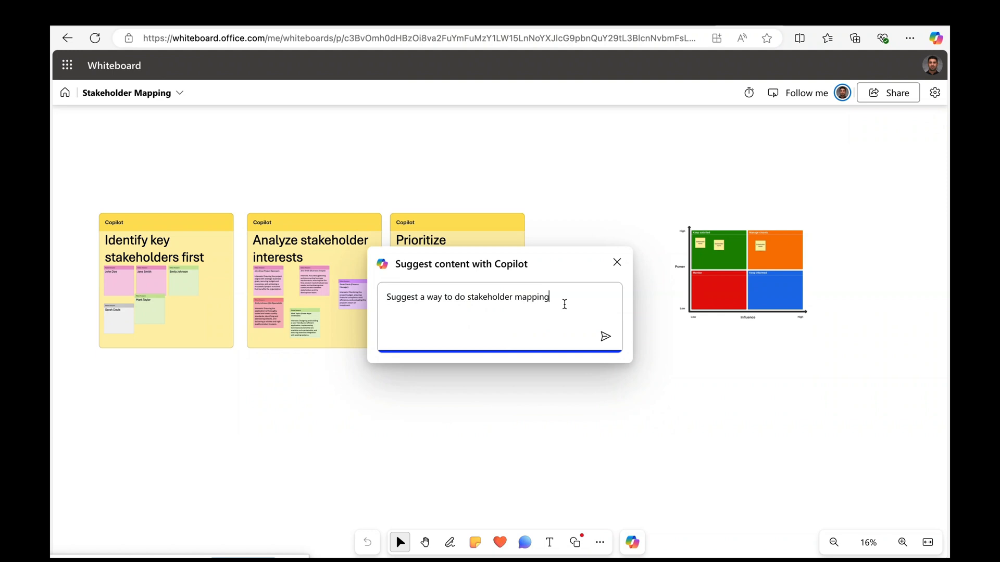
click(608, 338)
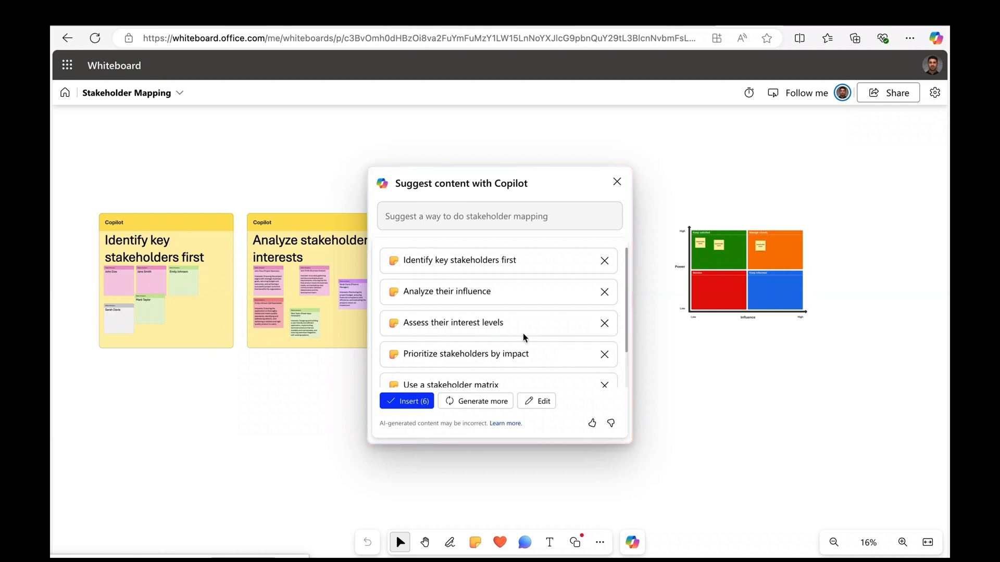
scroll(522, 333, down, 2)
scroll(522, 333, up, 2)
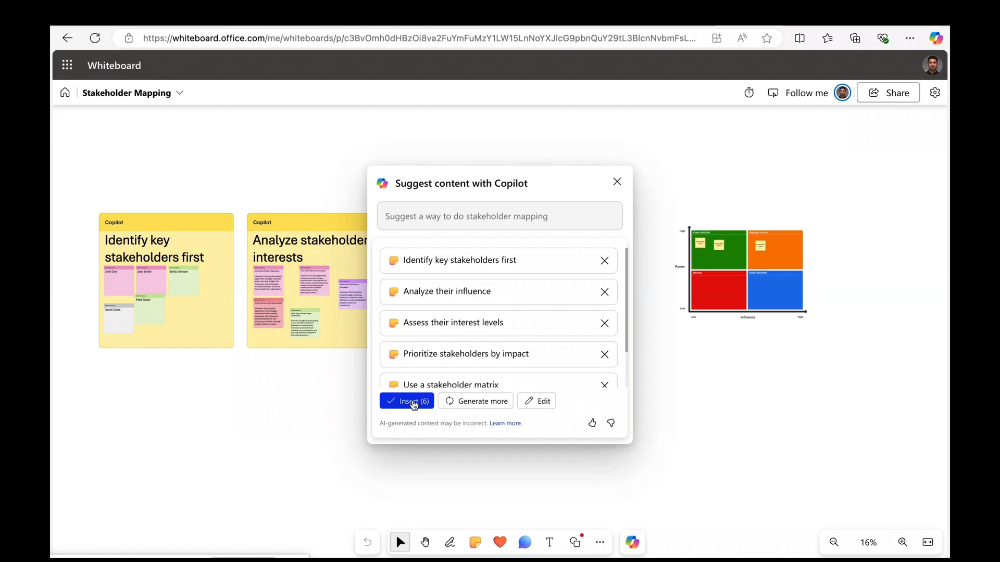
Insert all six Copilot sticky notes onto the board, then deselect them and survey the board.
click(414, 404)
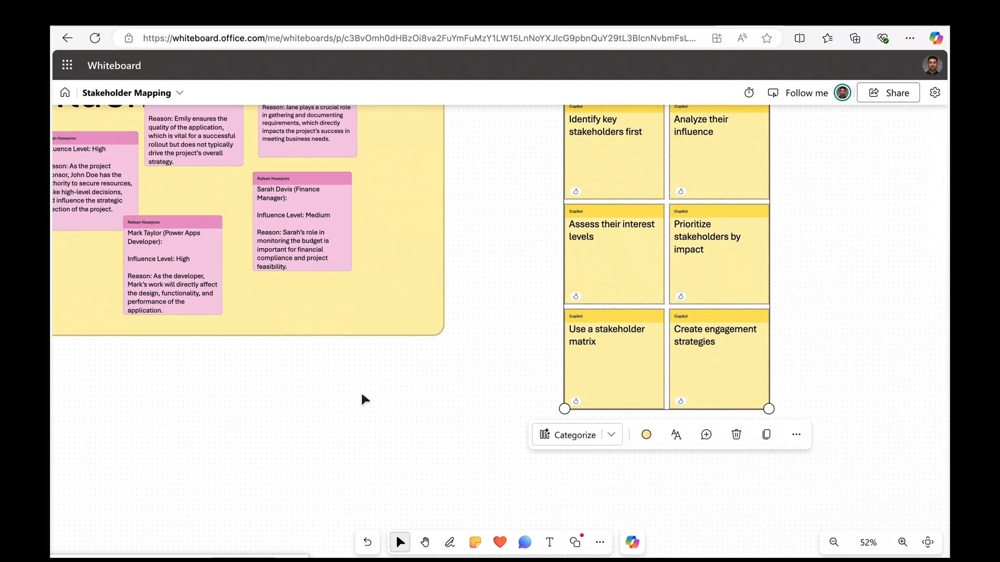
scroll(362, 394, up, 2)
scroll(362, 395, left, 1)
scroll(361, 395, down, 5)
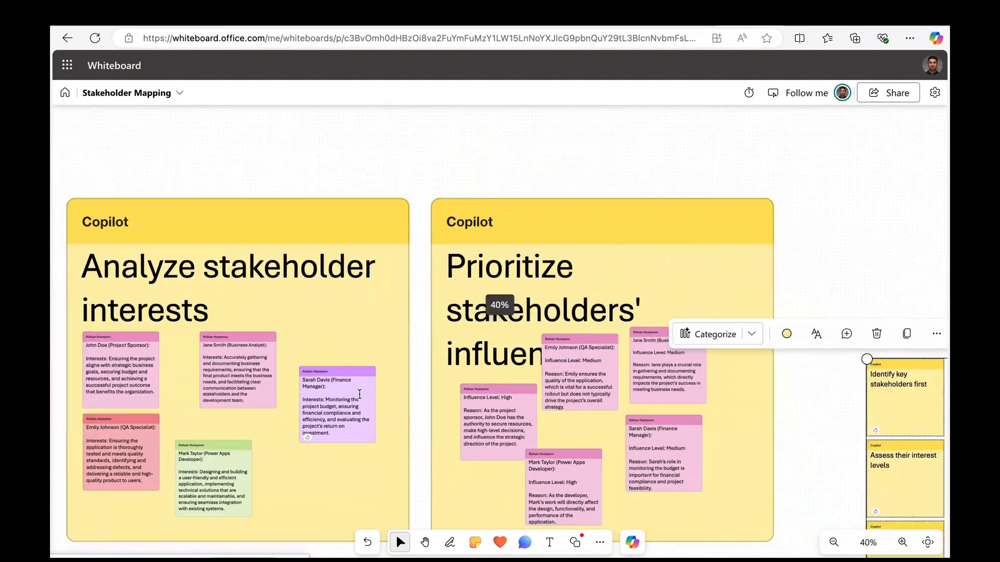
scroll(362, 395, up, 1)
drag(77, 180, 187, 186)
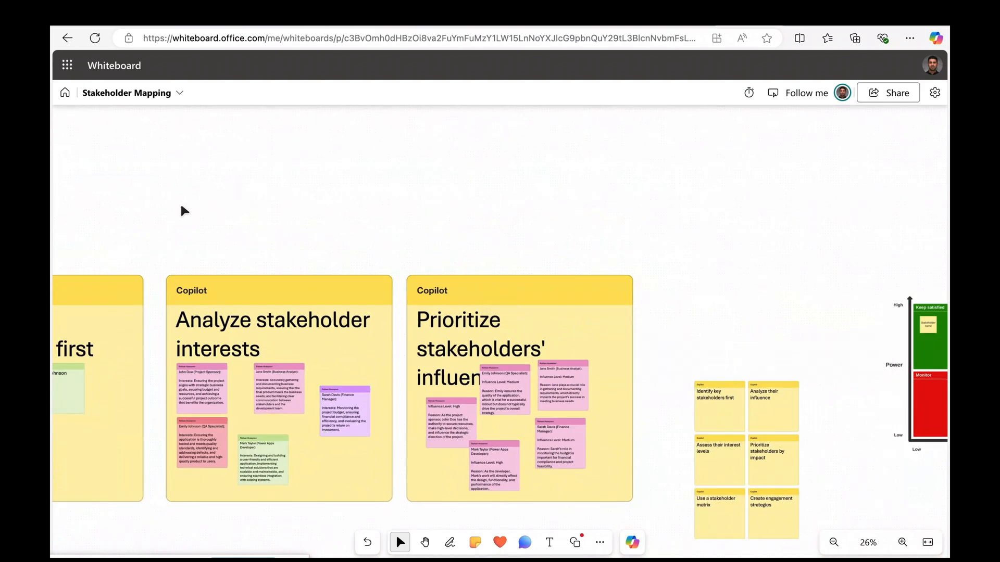
scroll(153, 223, left, 6)
scroll(154, 224, left, 2)
scroll(155, 223, down, 1)
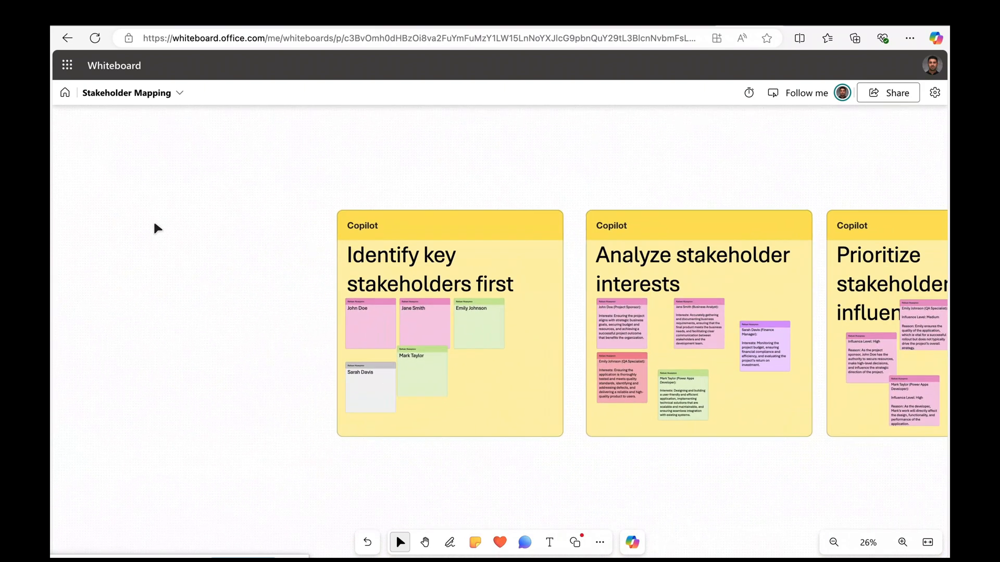
scroll(409, 329, right, 3)
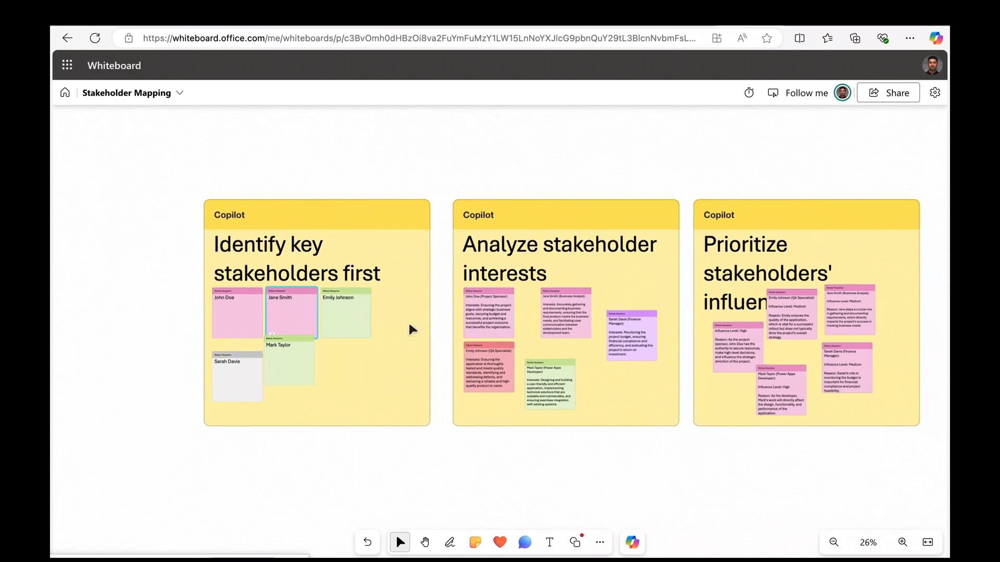
scroll(409, 329, right, 3)
scroll(409, 329, down, 1)
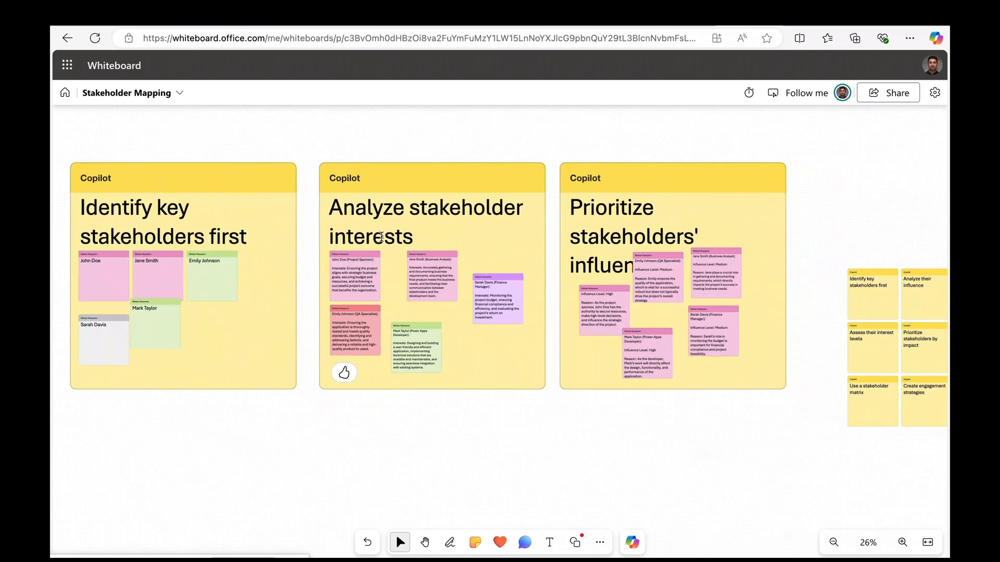
scroll(418, 256, up, 10)
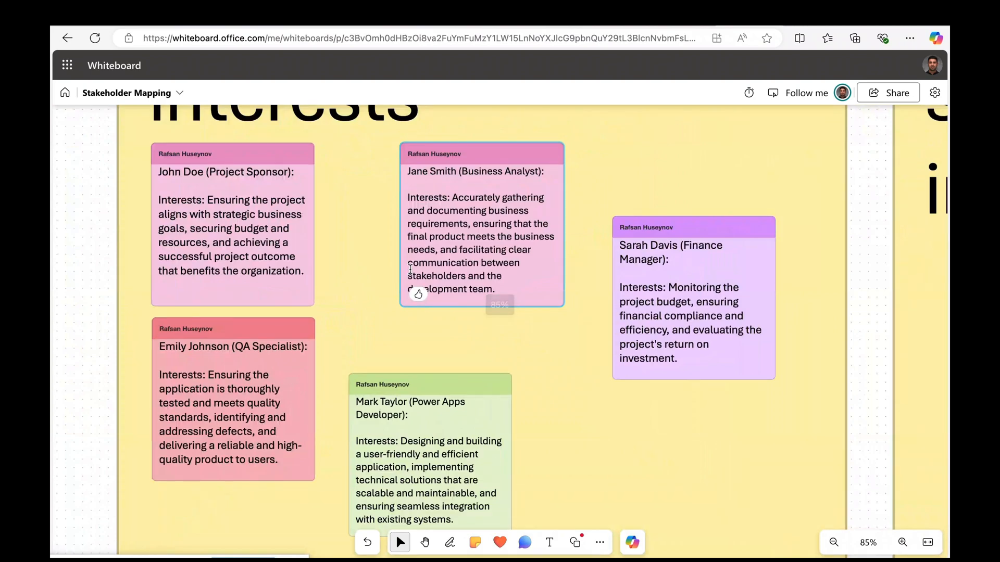
scroll(410, 269, right, 6)
scroll(410, 269, up, 2)
scroll(410, 269, down, 5)
scroll(410, 269, right, 3)
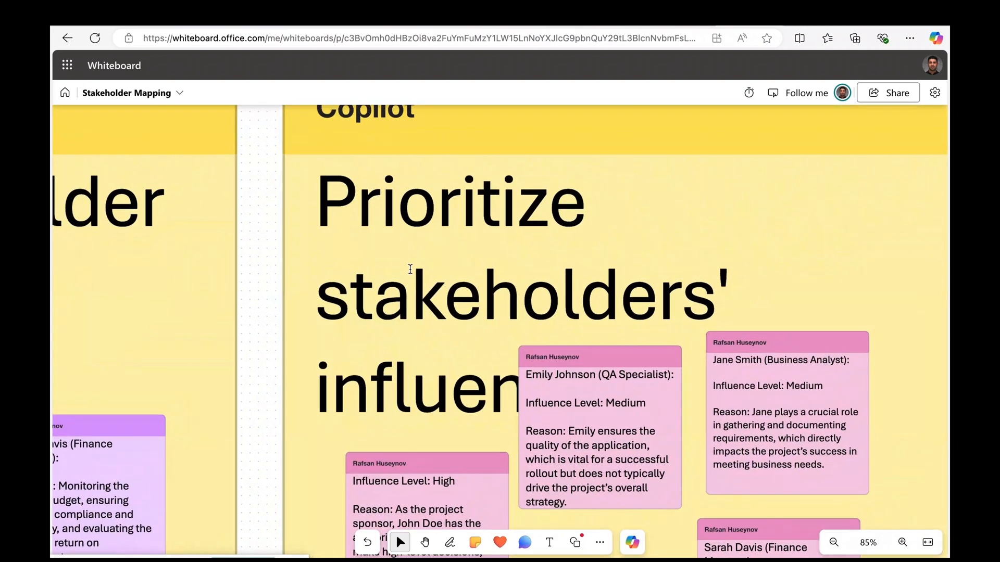
scroll(409, 275, down, 1)
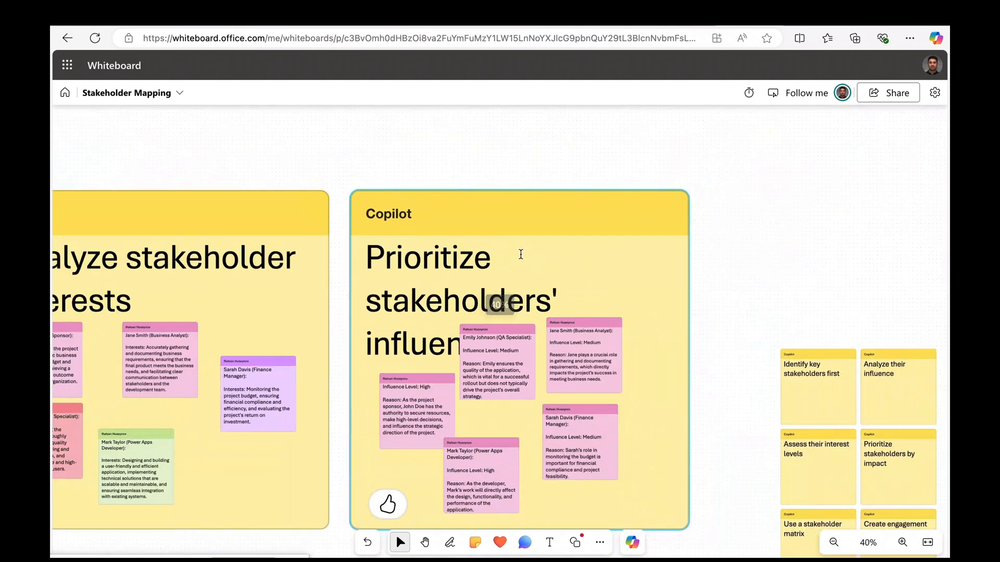
scroll(712, 241, down, 2)
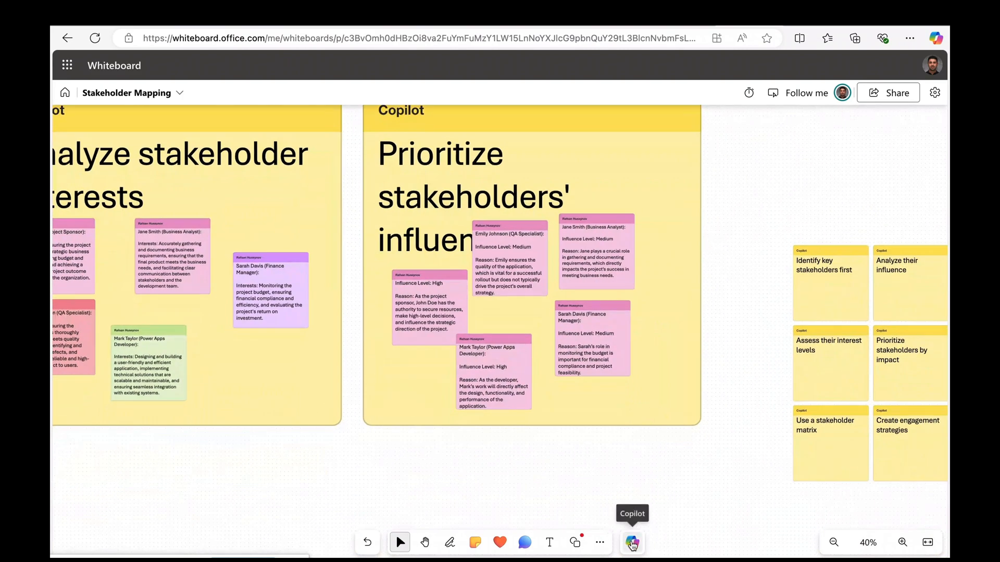
Have Copilot summarize the board, copy the summary card as a Loop component, and return to Loop.
click(632, 544)
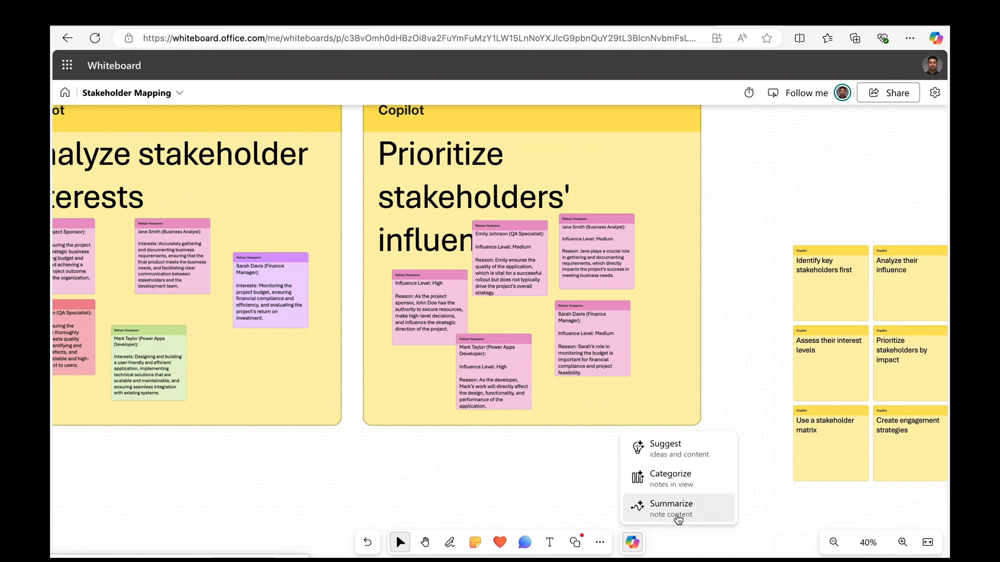
click(688, 512)
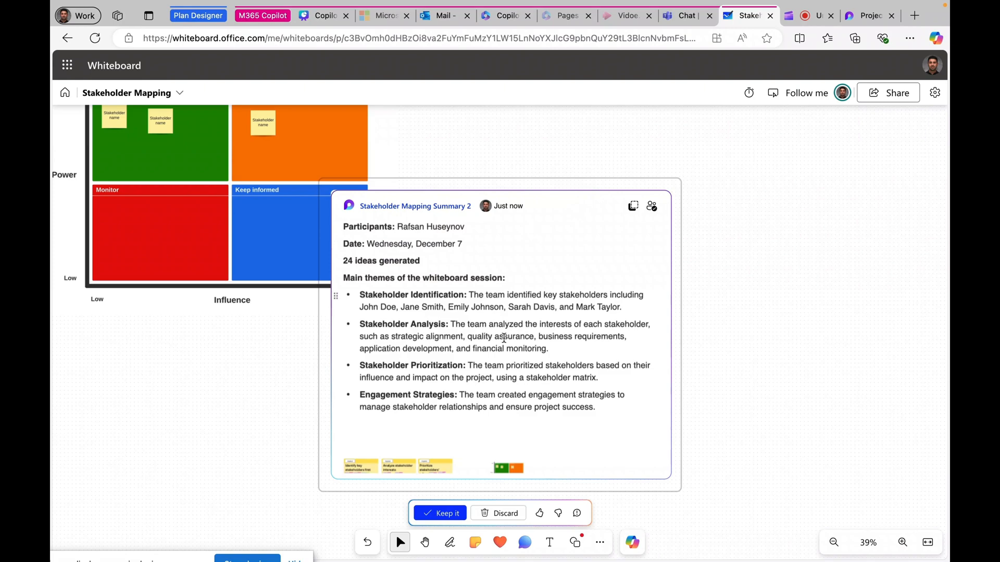
scroll(504, 338, down, 2)
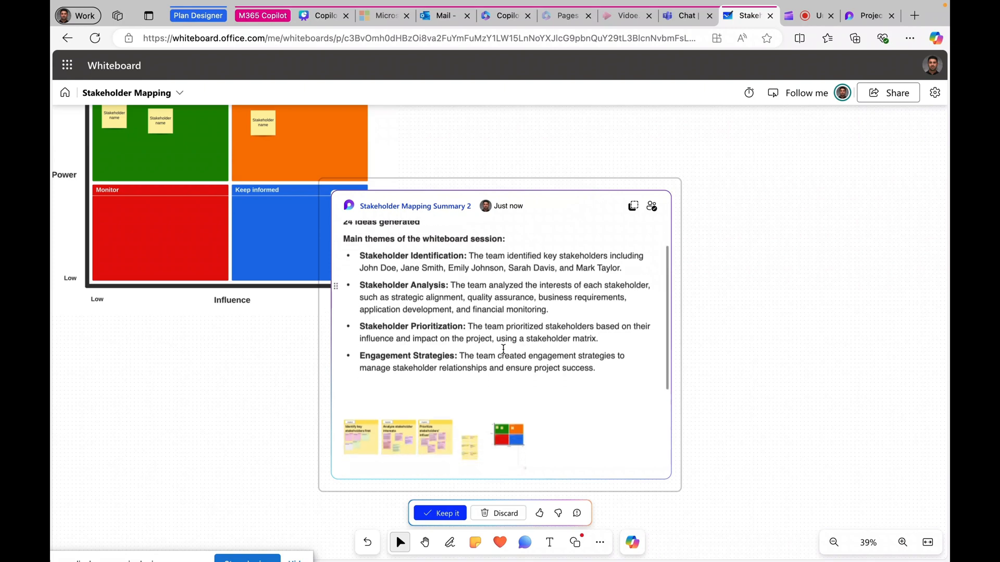
click(636, 207)
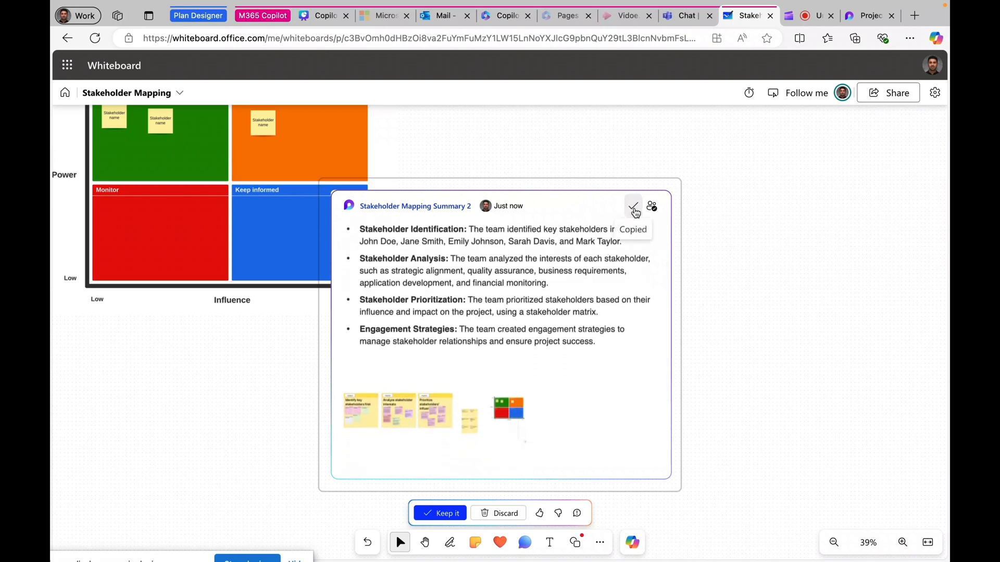
click(868, 17)
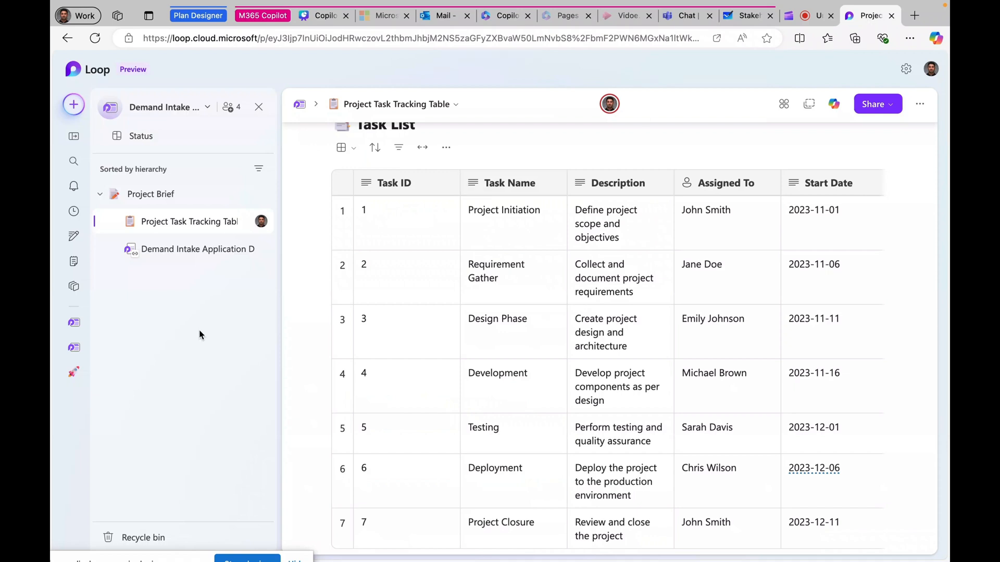
Create a new page titled 'Stakeholder Register' and paste the Whiteboard summary component into its body.
mouse_move(245, 248)
click(258, 280)
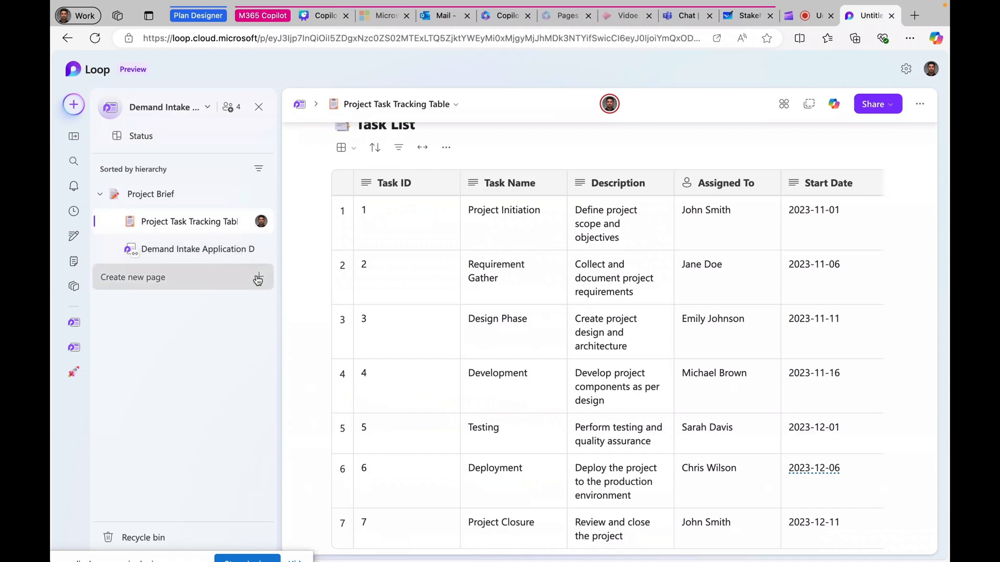
text(Ri)
key(BackSpace)
key(BackSpace)
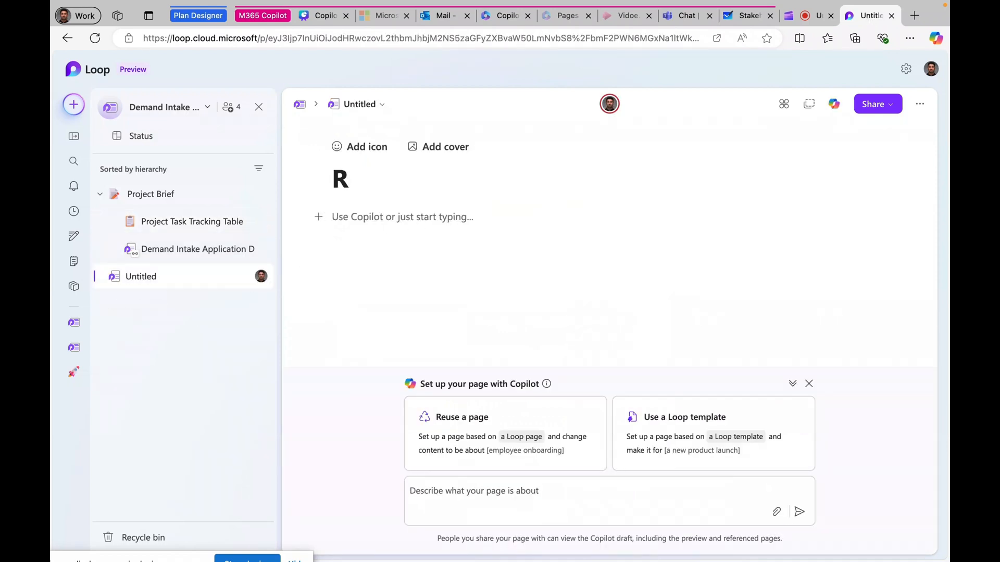
text(Stakl)
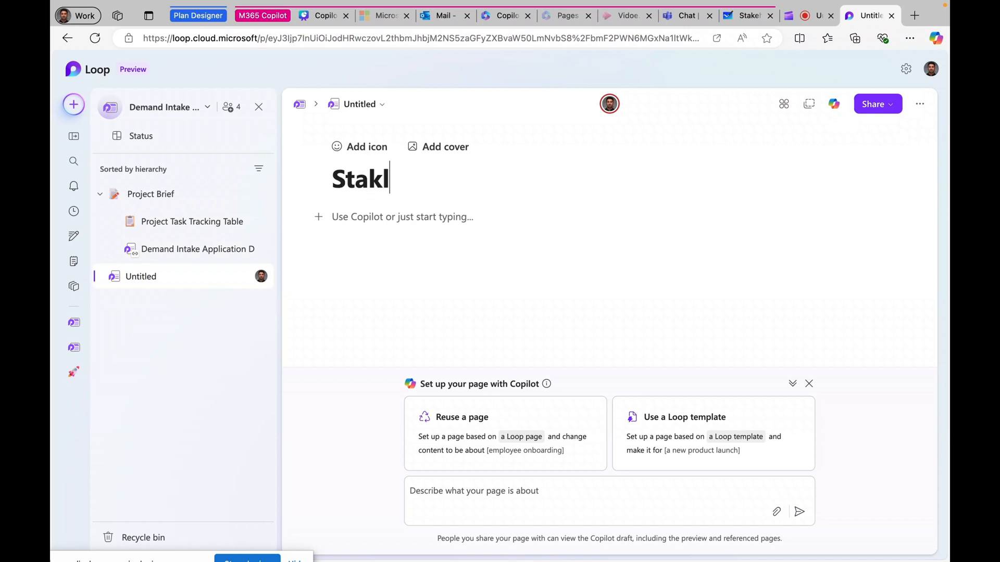
key(BackSpace)
text(eholder)
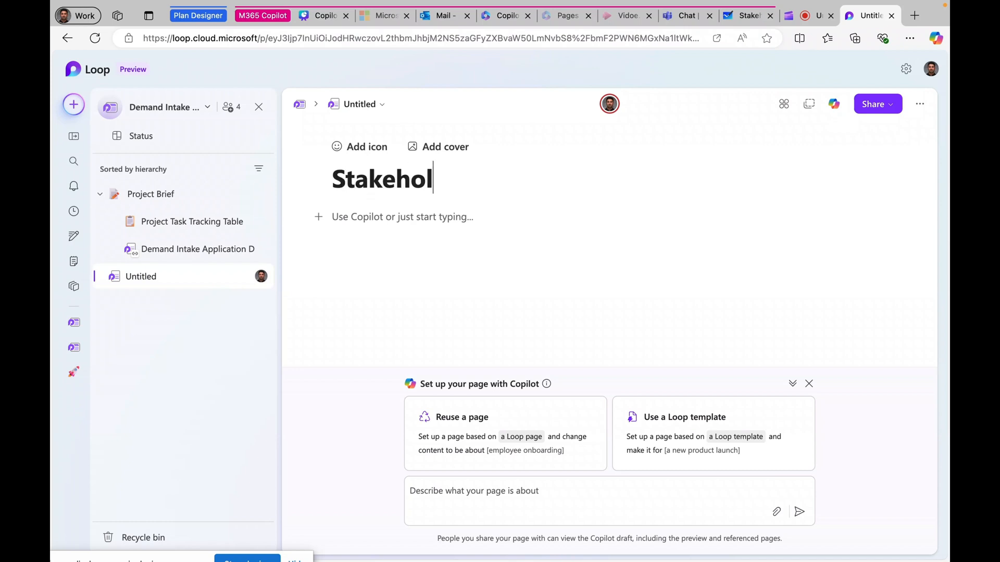
text( Reg)
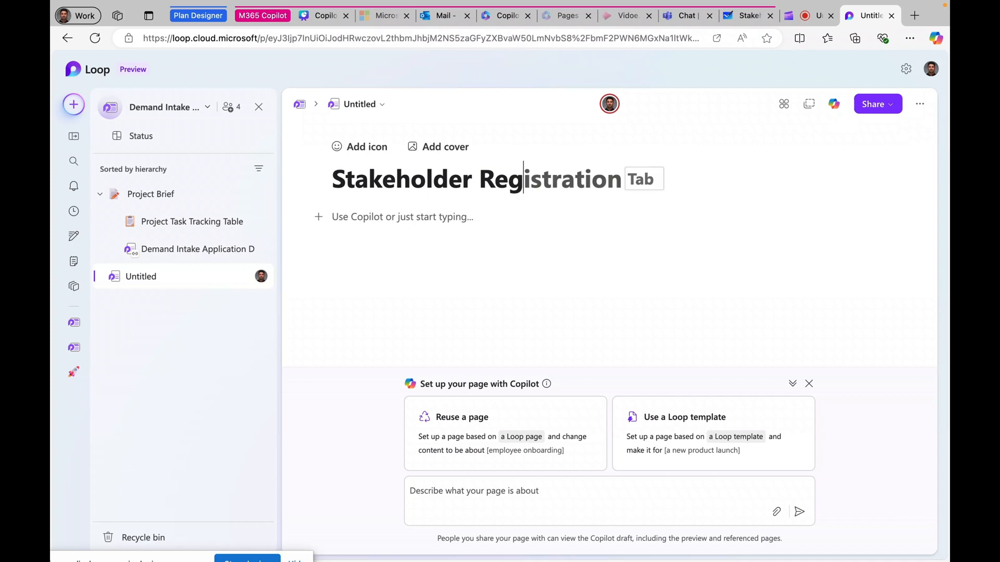
text(oster)
key(BackSpace)
key(BackSpace)
key(BackSpace)
key(BackSpace)
key(BackSpace)
text(ist)
key(BackSpace)
text(ter)
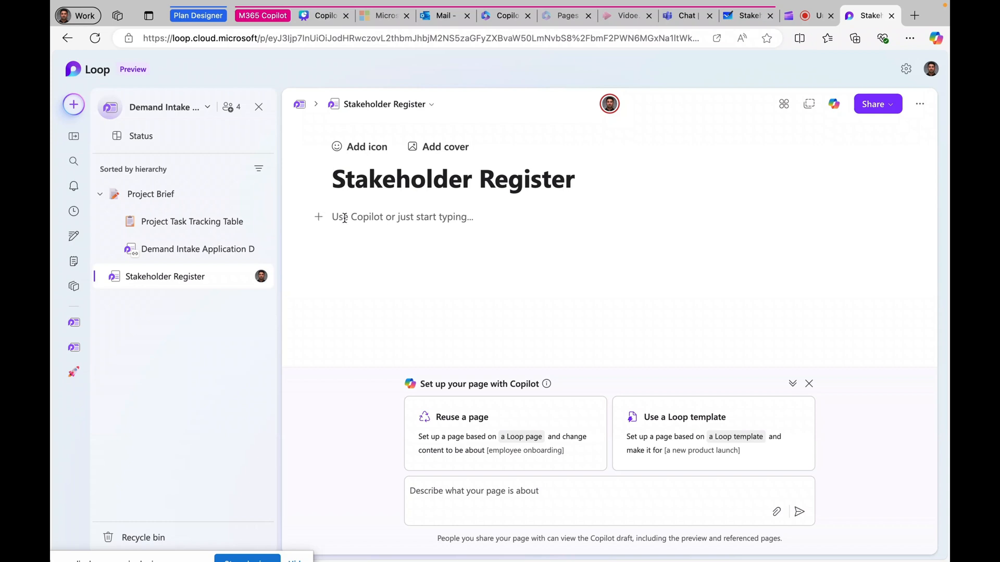
click(346, 226)
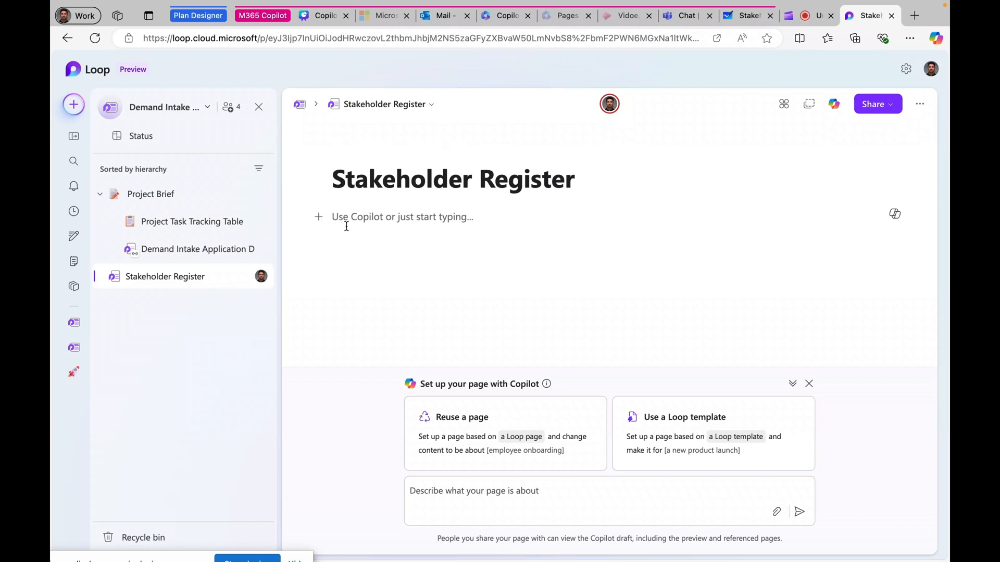
key(ctrl+v)
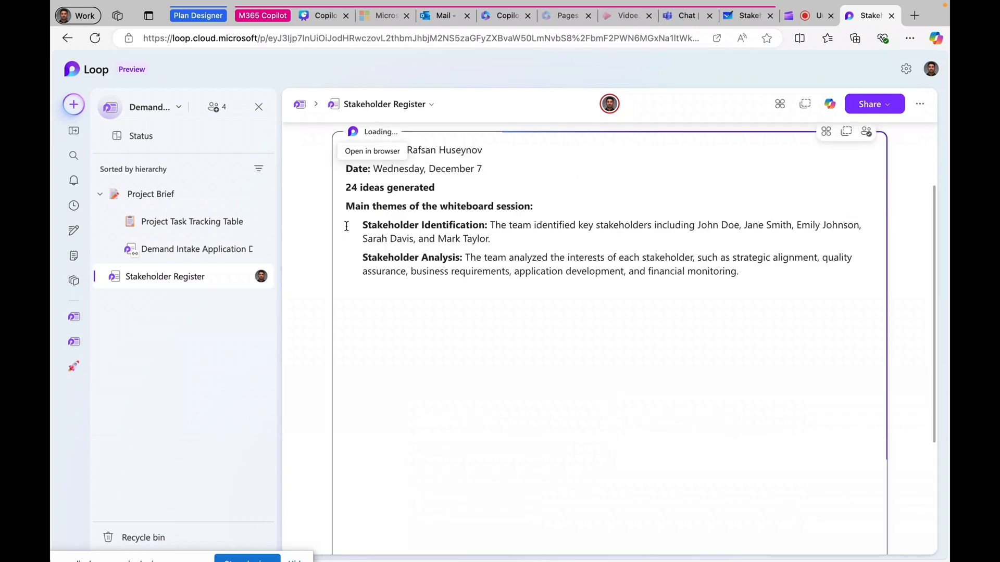
Open the source Stakeholder Mapping whiteboard from the link beneath the pasted summary.
scroll(501, 278, up, 2)
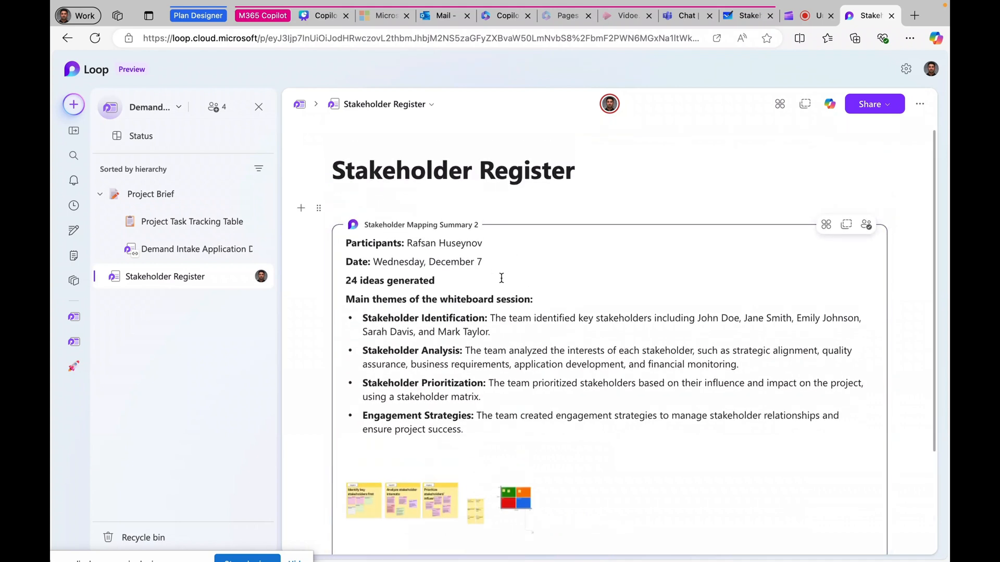
scroll(502, 278, down, 1)
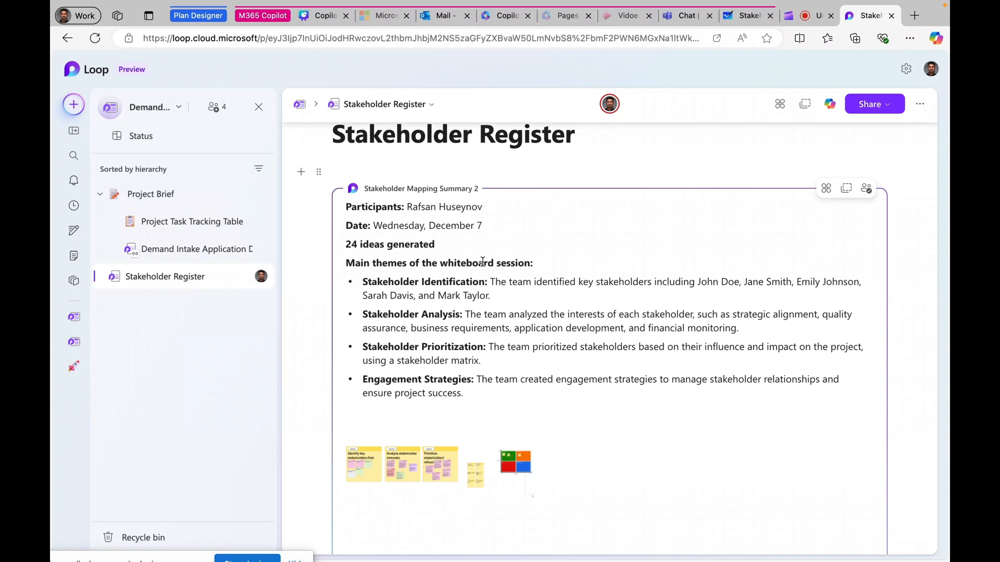
scroll(483, 261, down, 3)
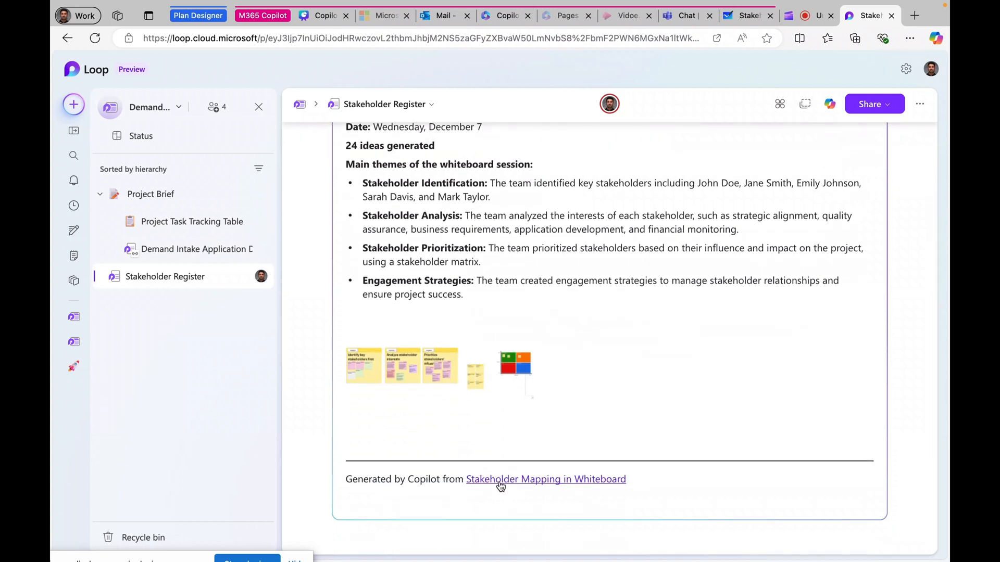
click(501, 480)
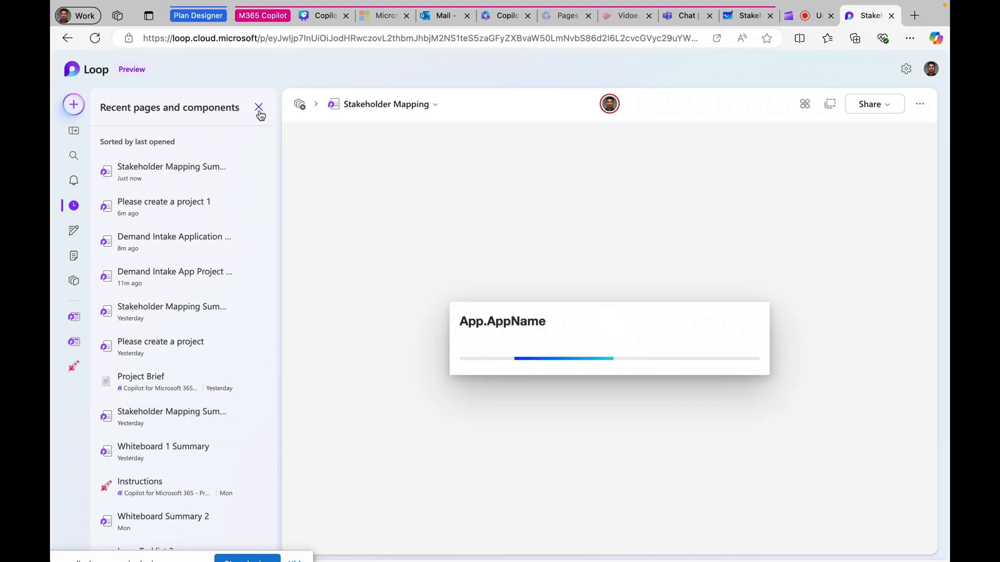
Close the Recent pages list and enlarge one small sticky note in the Stakeholder Mapping cluster.
click(258, 108)
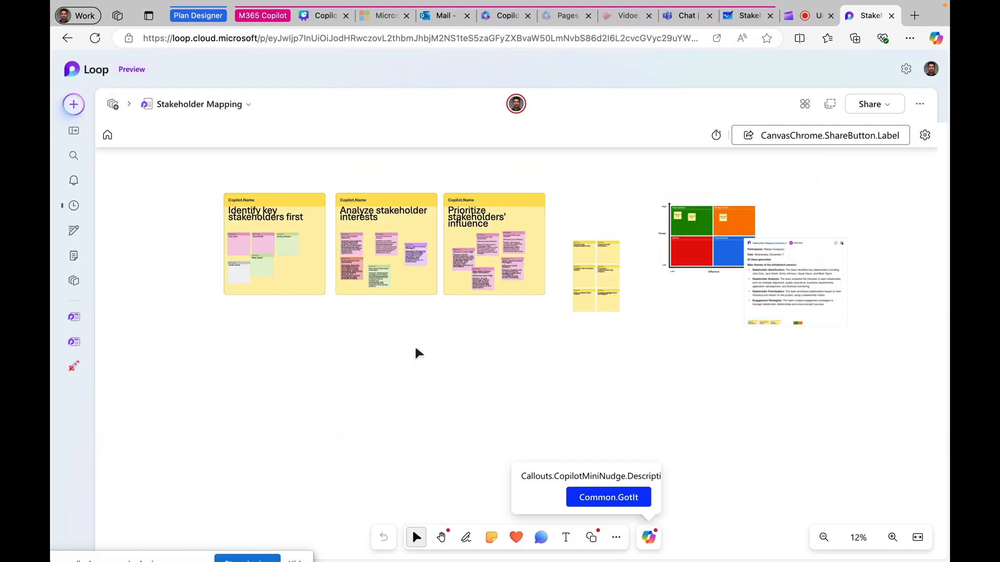
scroll(414, 348, down, 3)
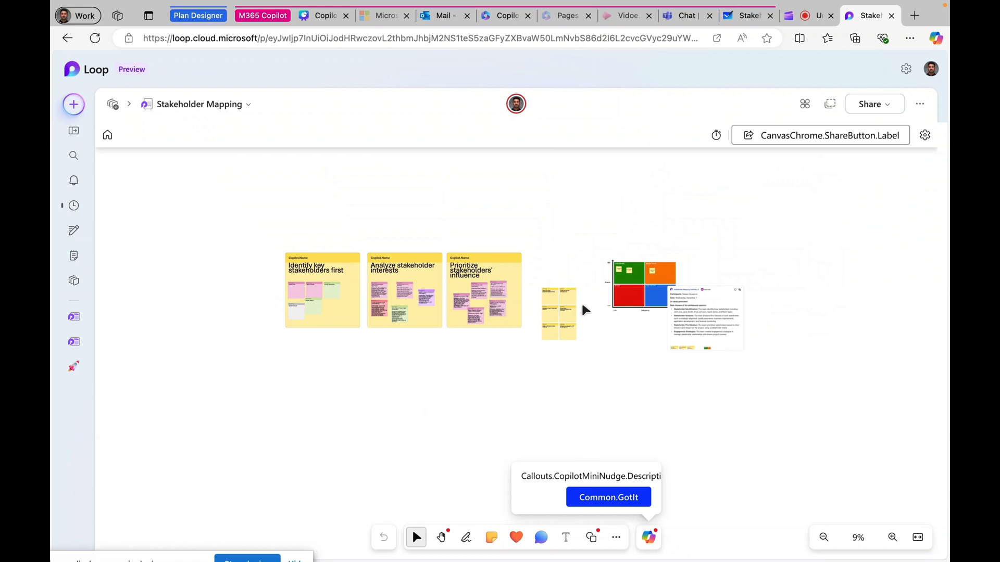
click(556, 300)
mouse_move(557, 305)
mouse_down()
mouse_move(565, 267)
mouse_move(568, 321)
mouse_up()
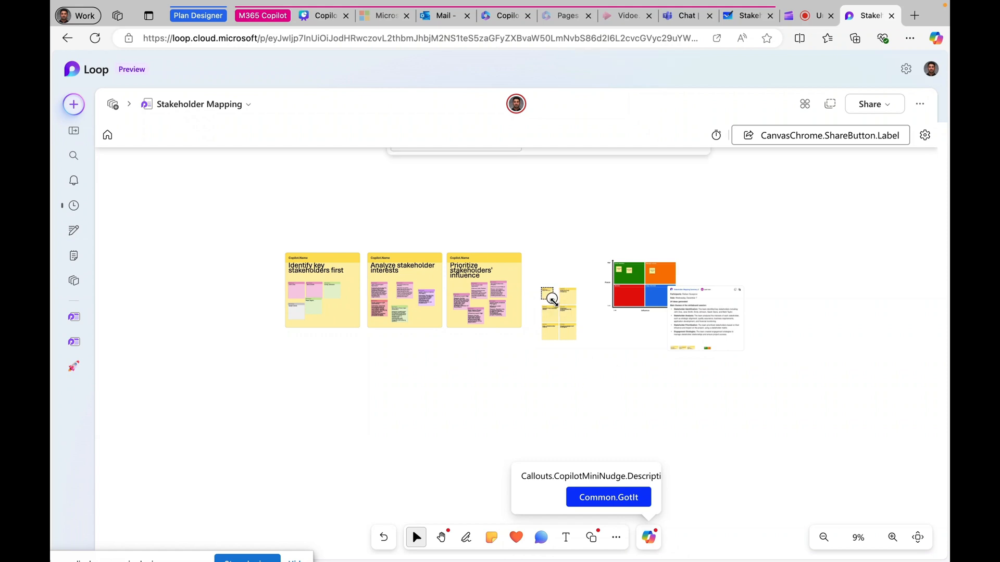
scroll(627, 233, up, 3)
scroll(626, 232, up, 3)
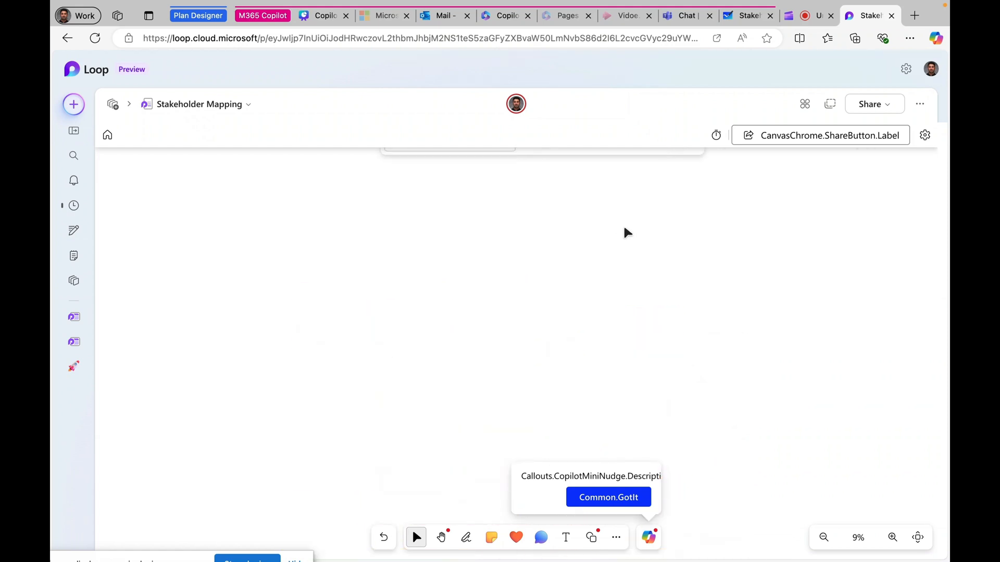
scroll(626, 233, down, 5)
scroll(551, 274, down, 5)
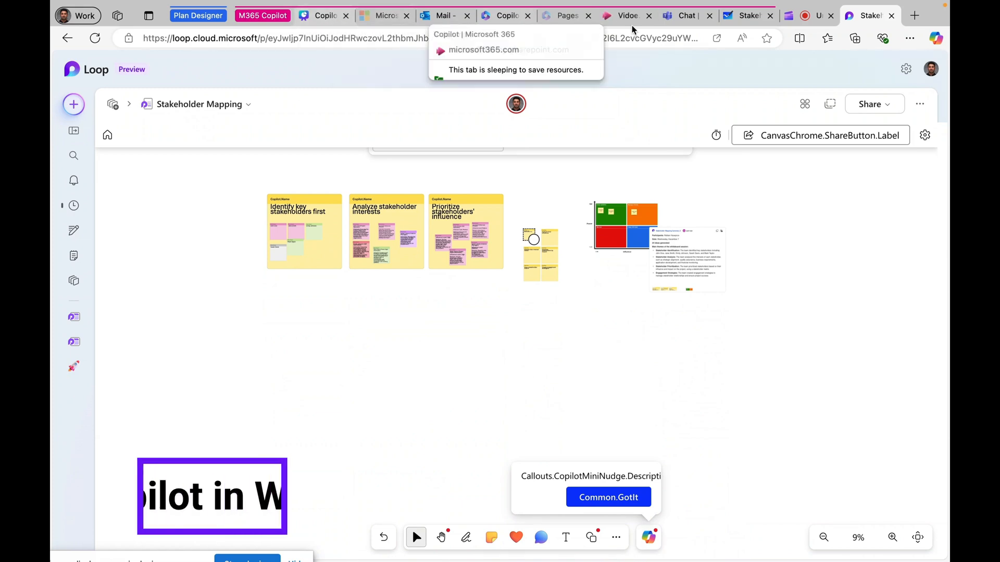
Use Copilot Categorize to group notes into Stakeholder Interests, Influence Level and Project Management.
click(747, 16)
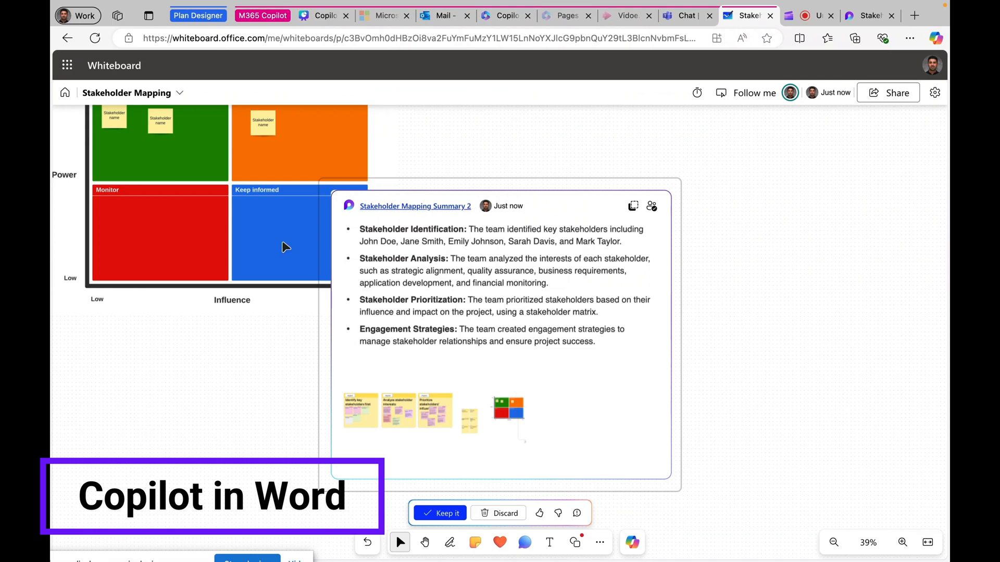
scroll(185, 403, left, 10)
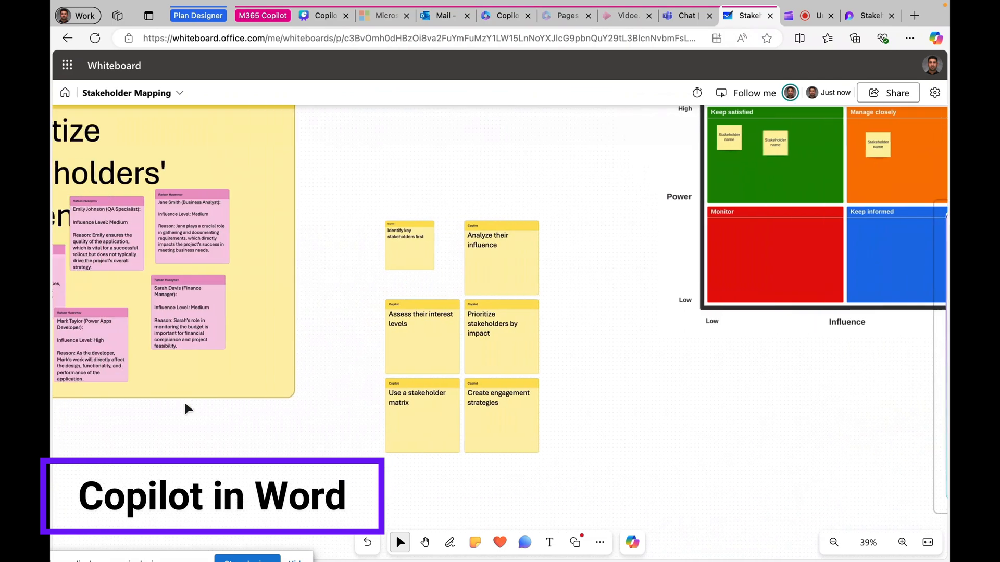
scroll(185, 408, left, 8)
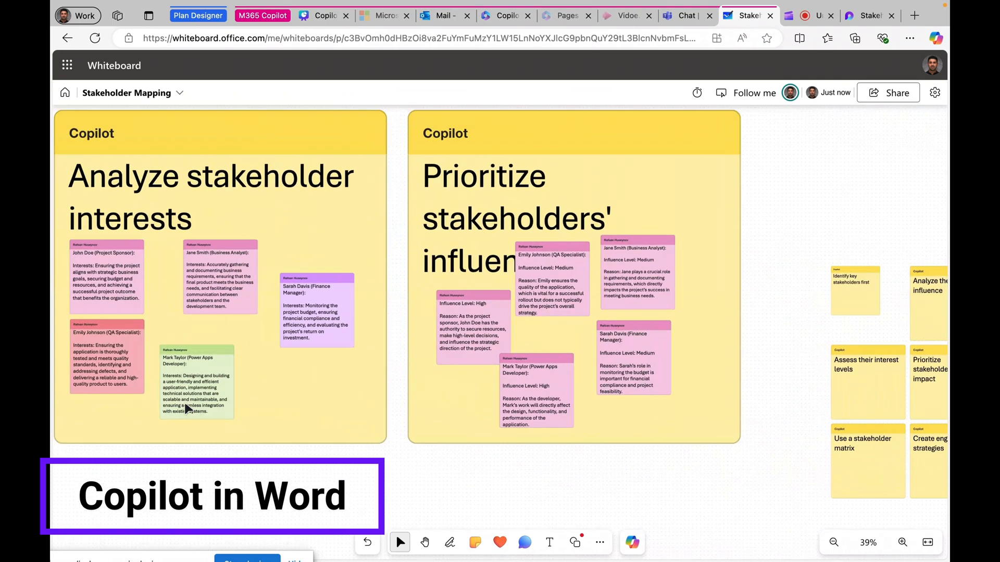
scroll(187, 406, left, 2)
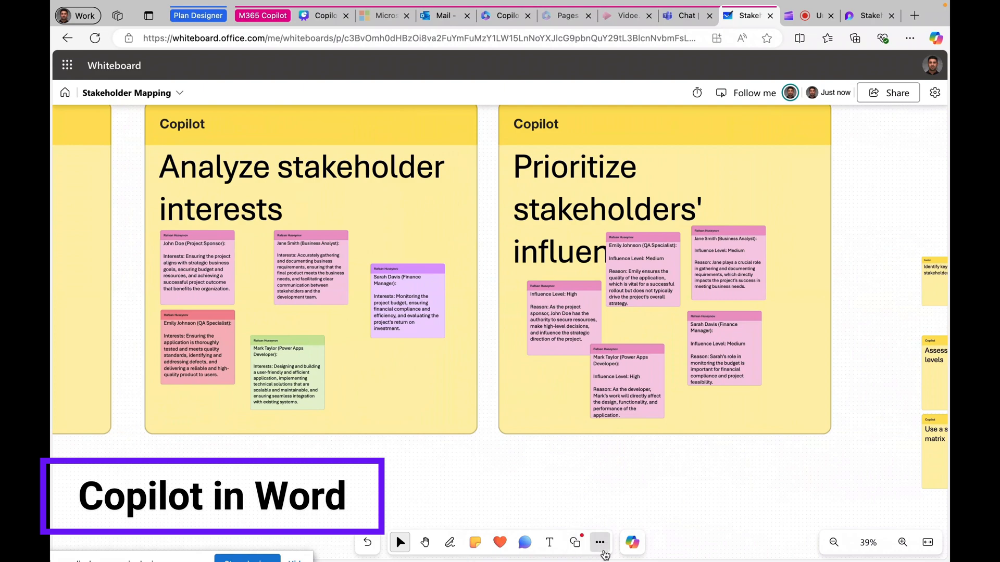
click(600, 542)
click(632, 542)
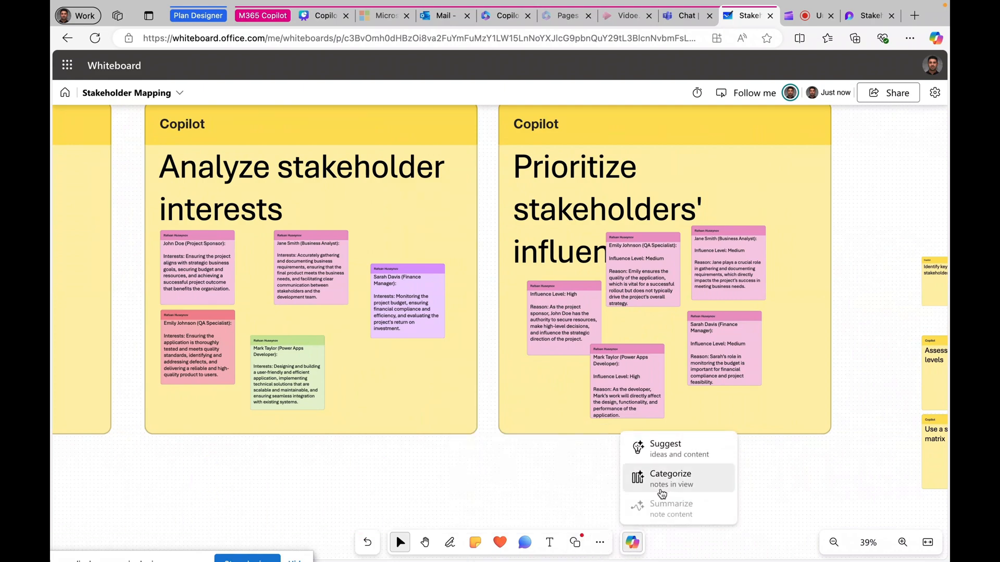
click(661, 476)
click(546, 511)
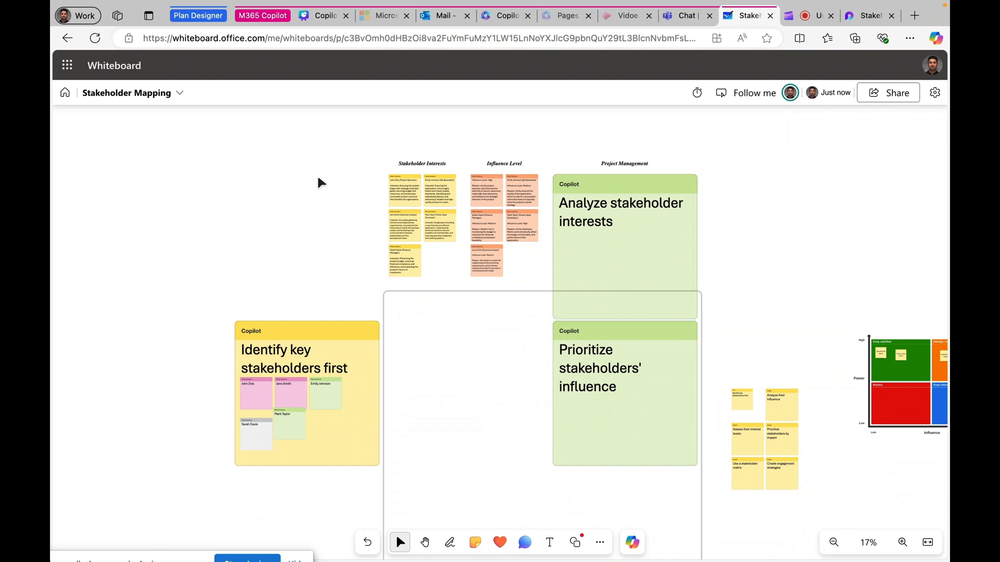
Return to the Loop copy of the Stakeholder Mapping board.
scroll(317, 173, up, 5)
scroll(317, 174, up, 5)
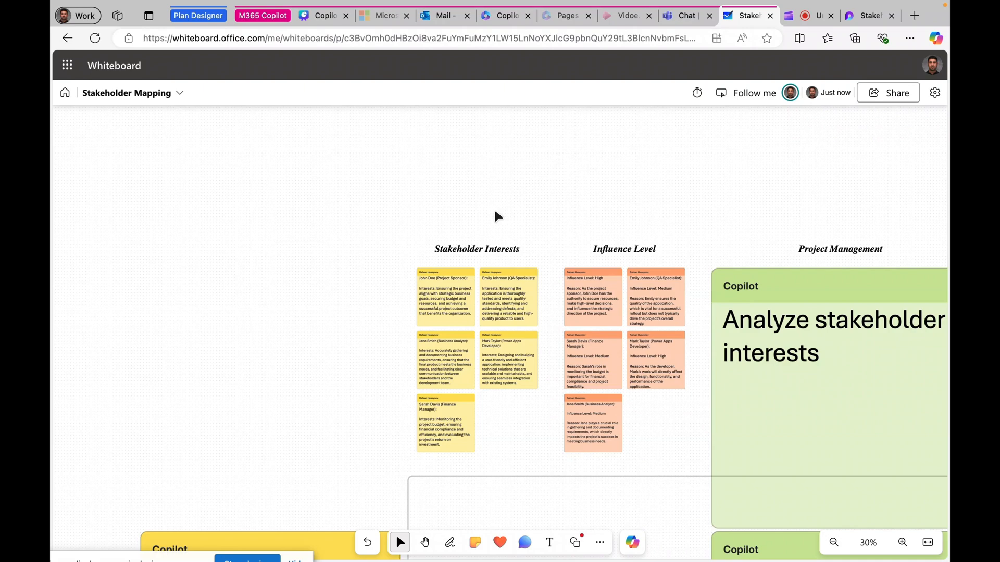
click(869, 16)
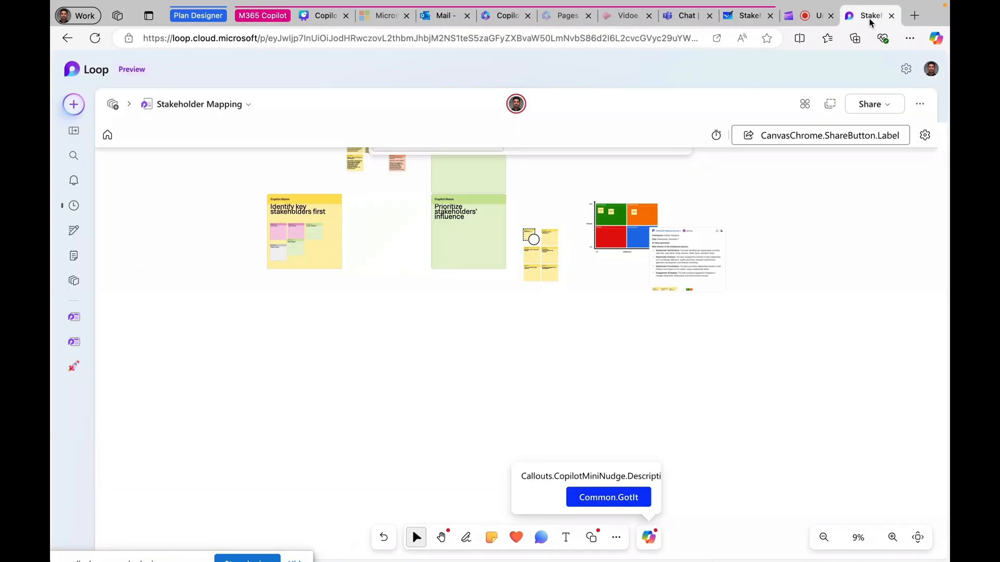
View the categorized notes on the synced Loop board, then open a new browser tab.
scroll(521, 356, up, 5)
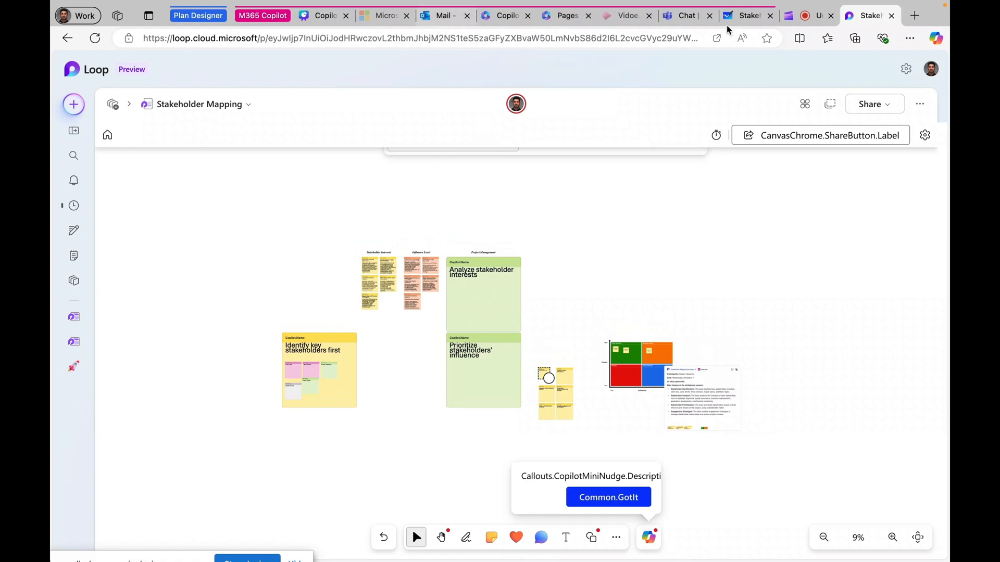
click(915, 19)
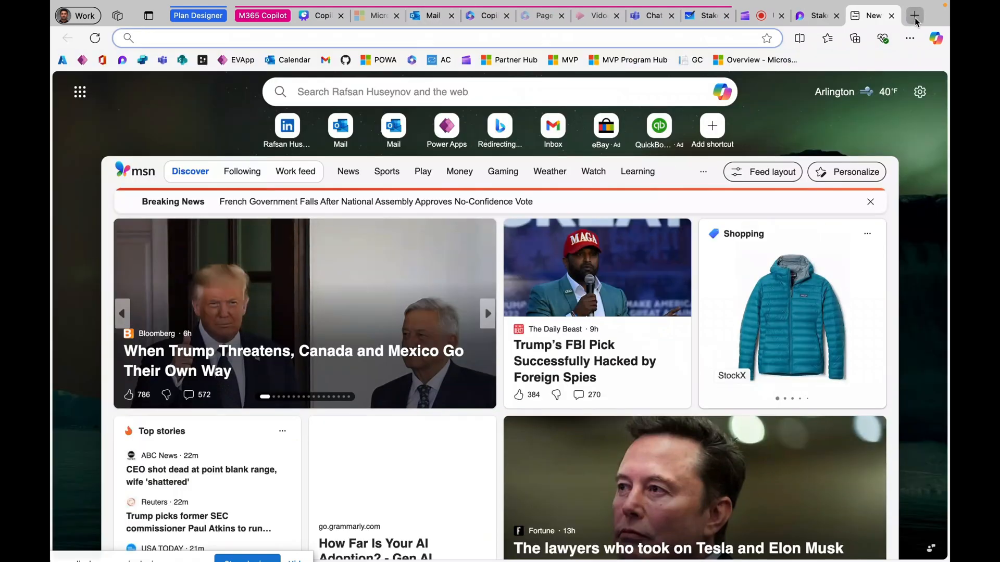